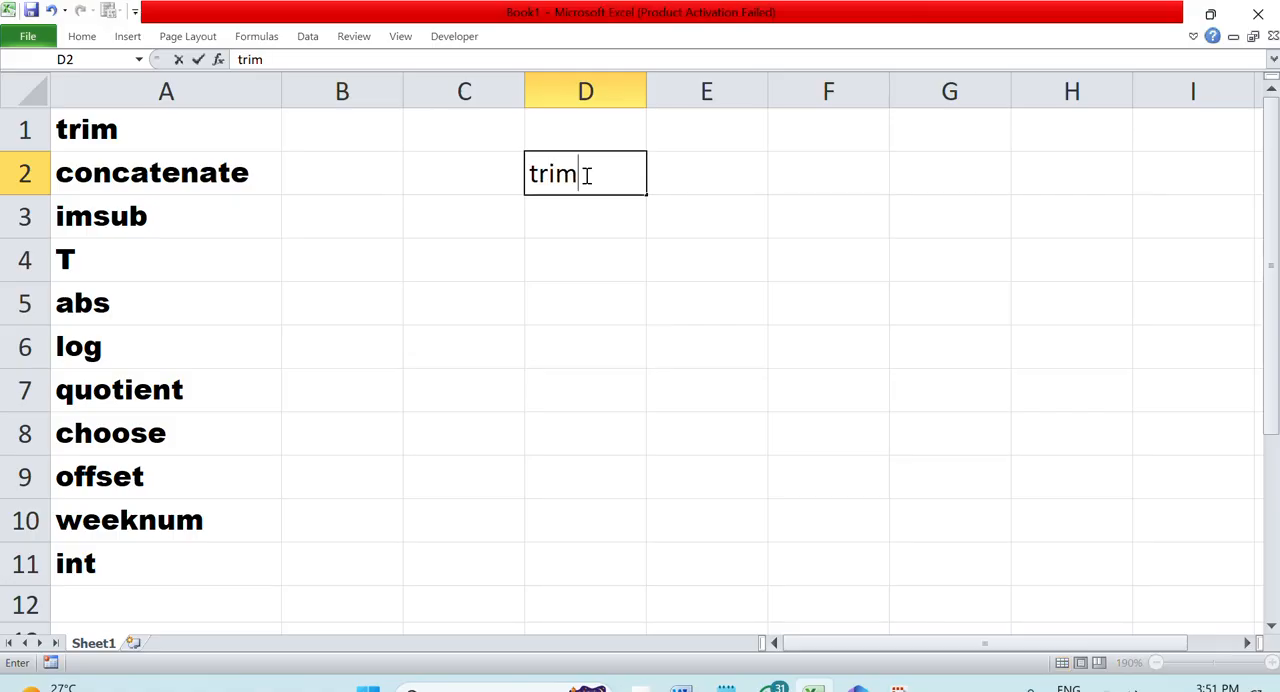
Confirm the trim heading in D2 and add the description "extra space remove" in D3
key("Return")
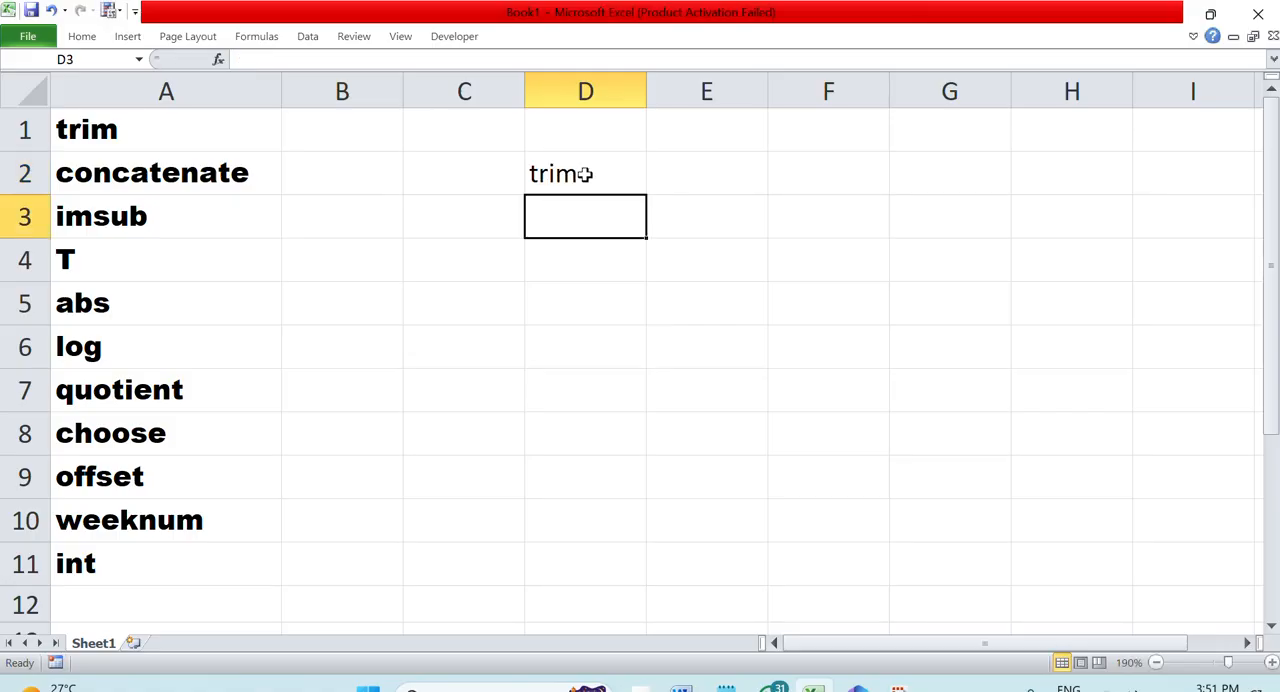
type("ext")
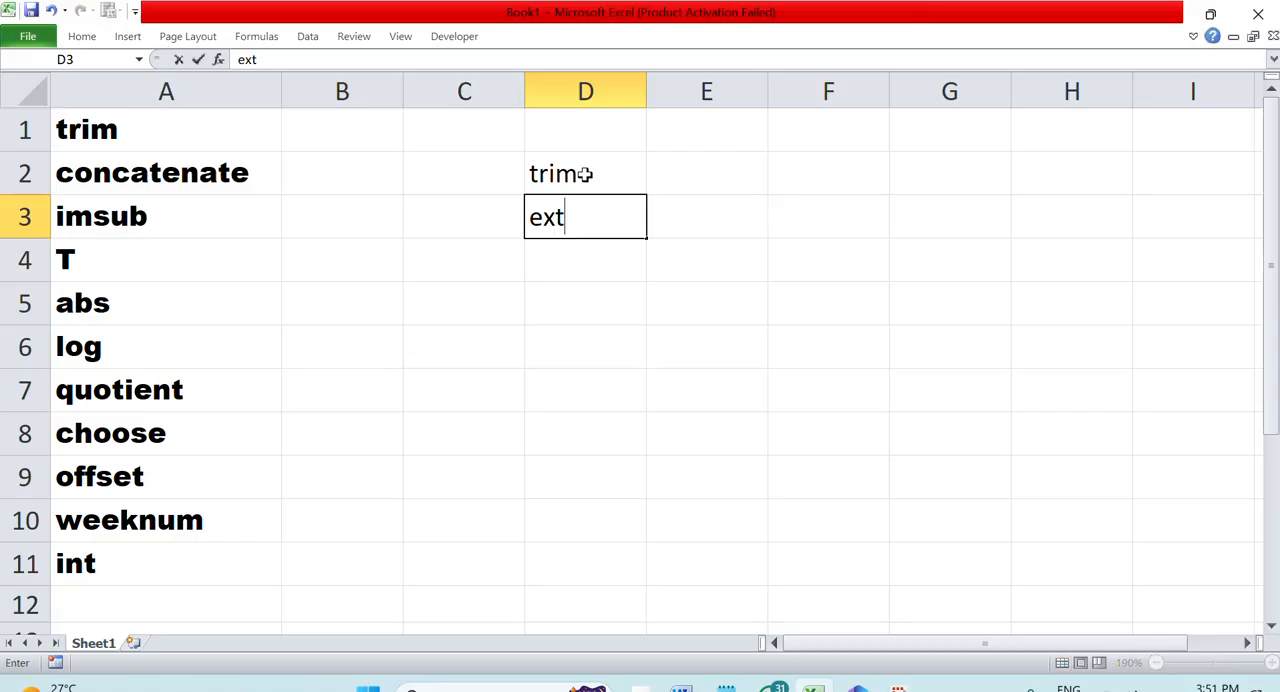
type("ra space remove")
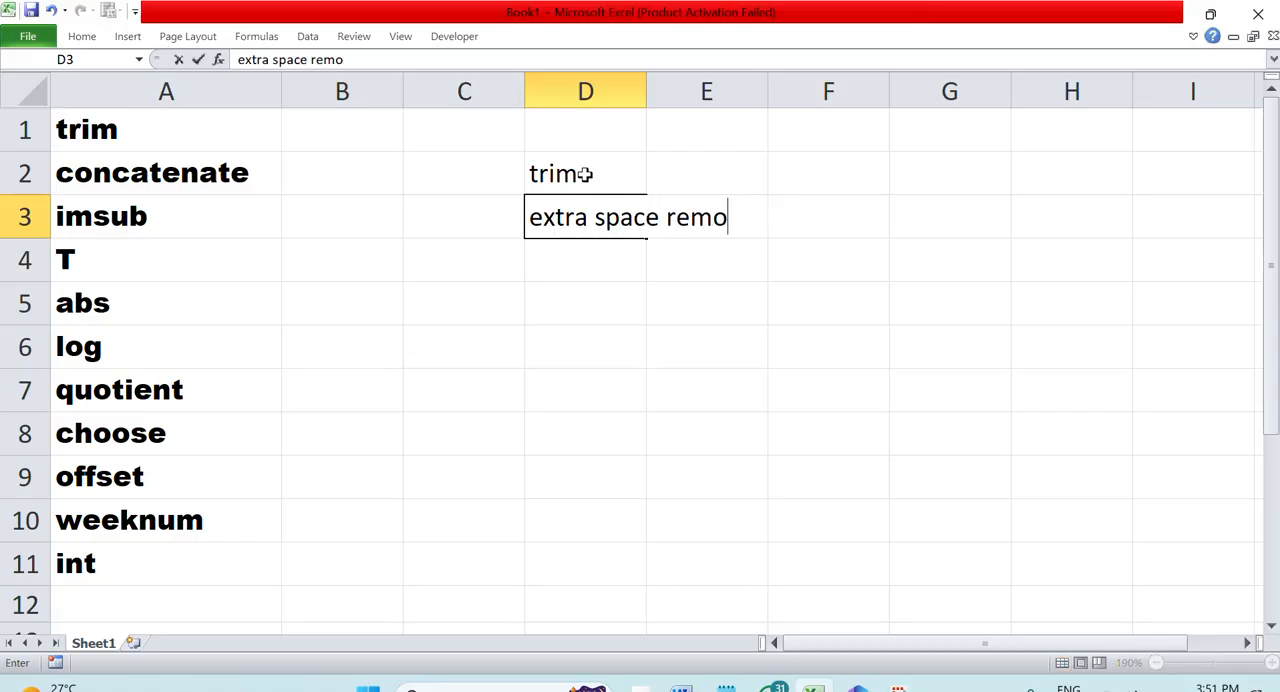
key("Return")
key("Return")
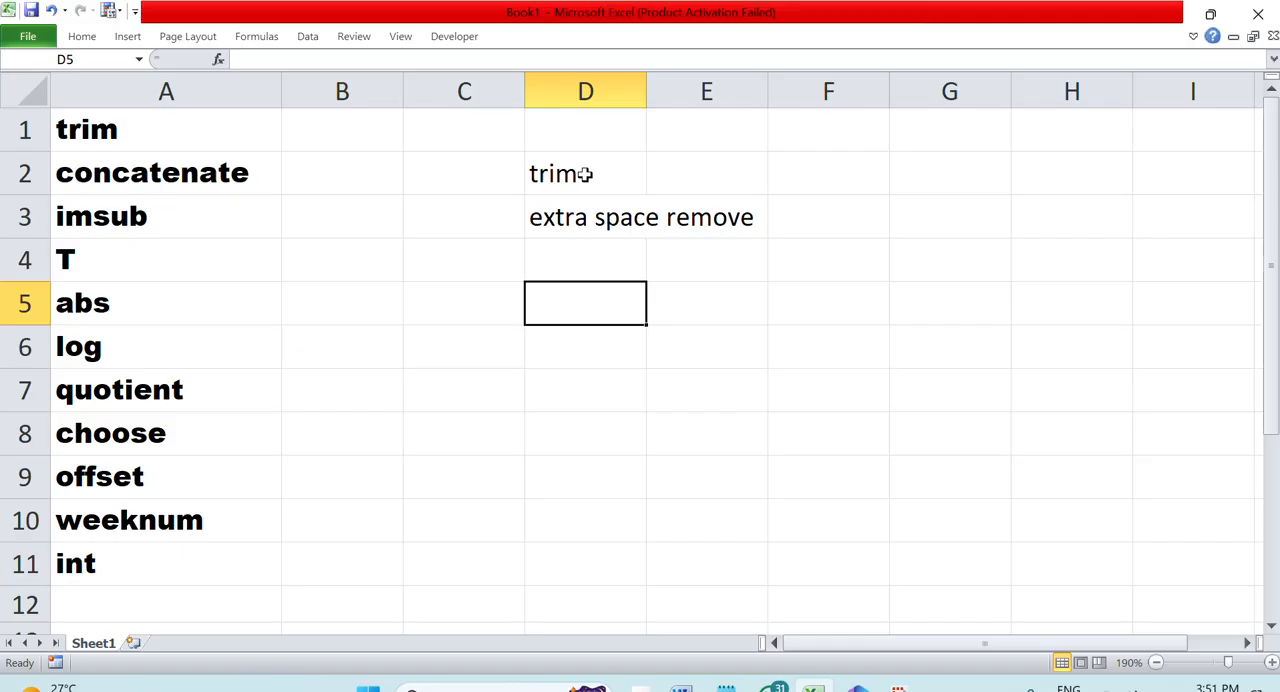
type("soft")
key("BackSpace")
key("BackSpace")
key("BackSpace")
key("BackSpace")
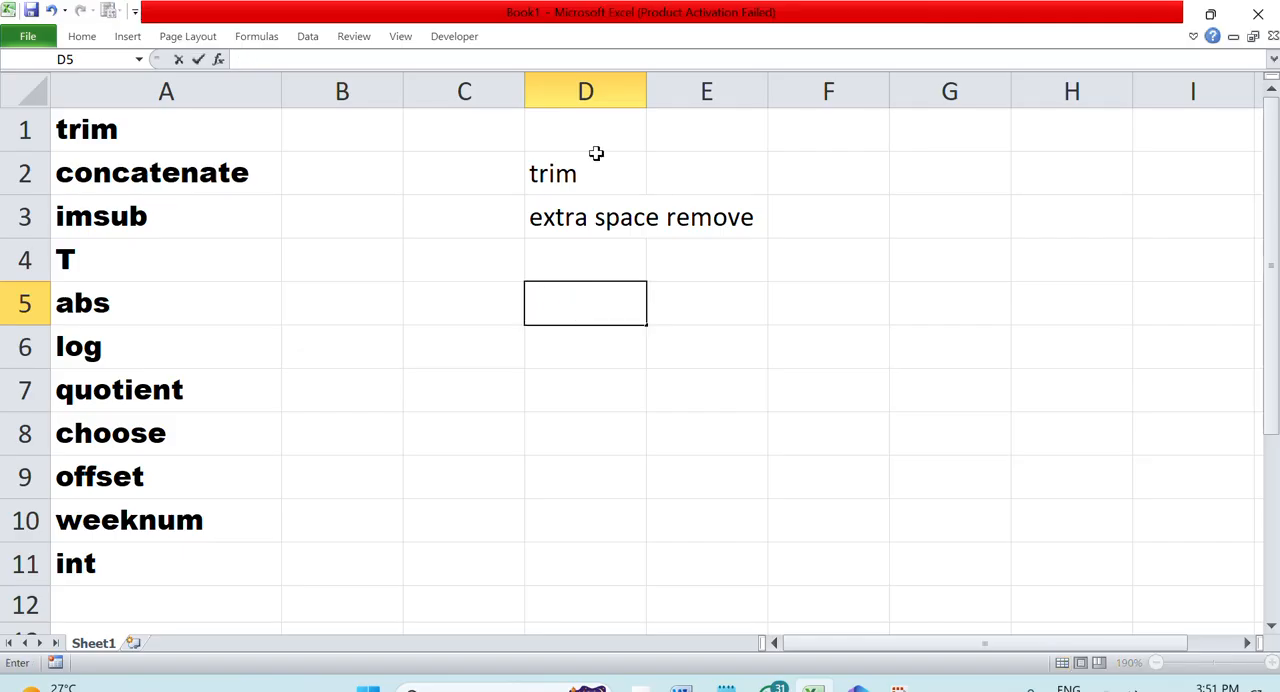
Widen column D to about three times its width and enter a sample first and last name in D5
left_click(640, 91)
left_click_drag(646, 91, 910, 128)
left_click(683, 308)
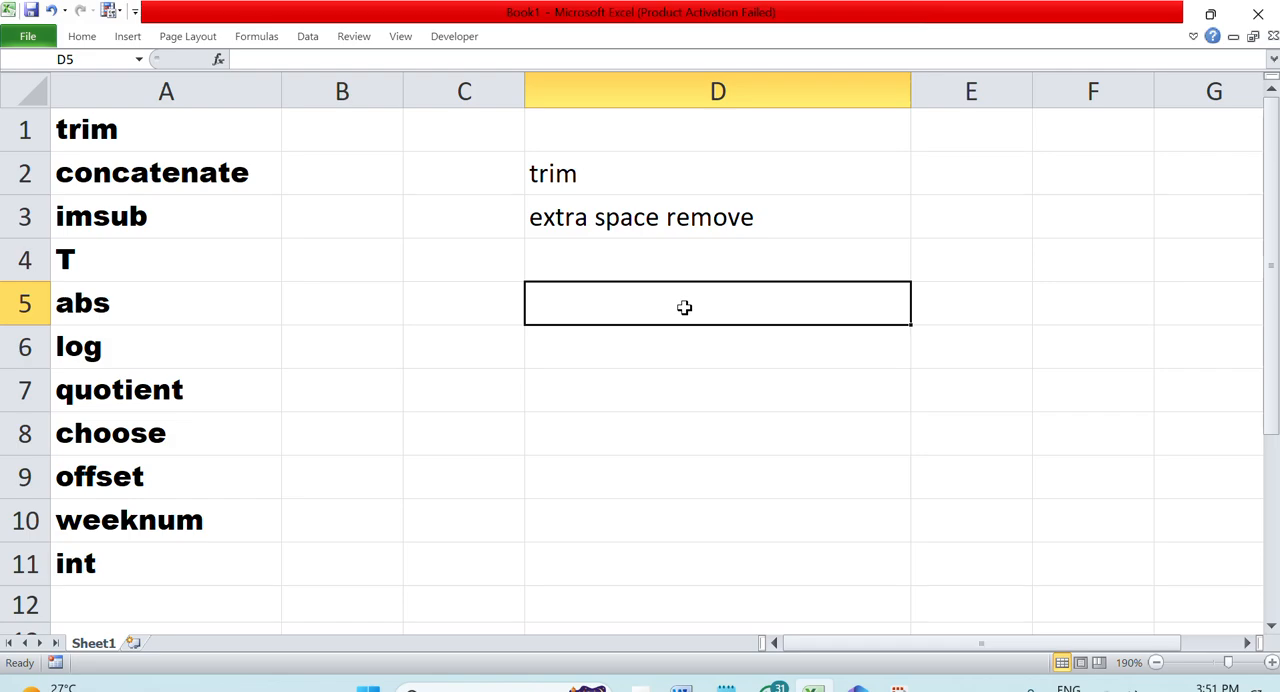
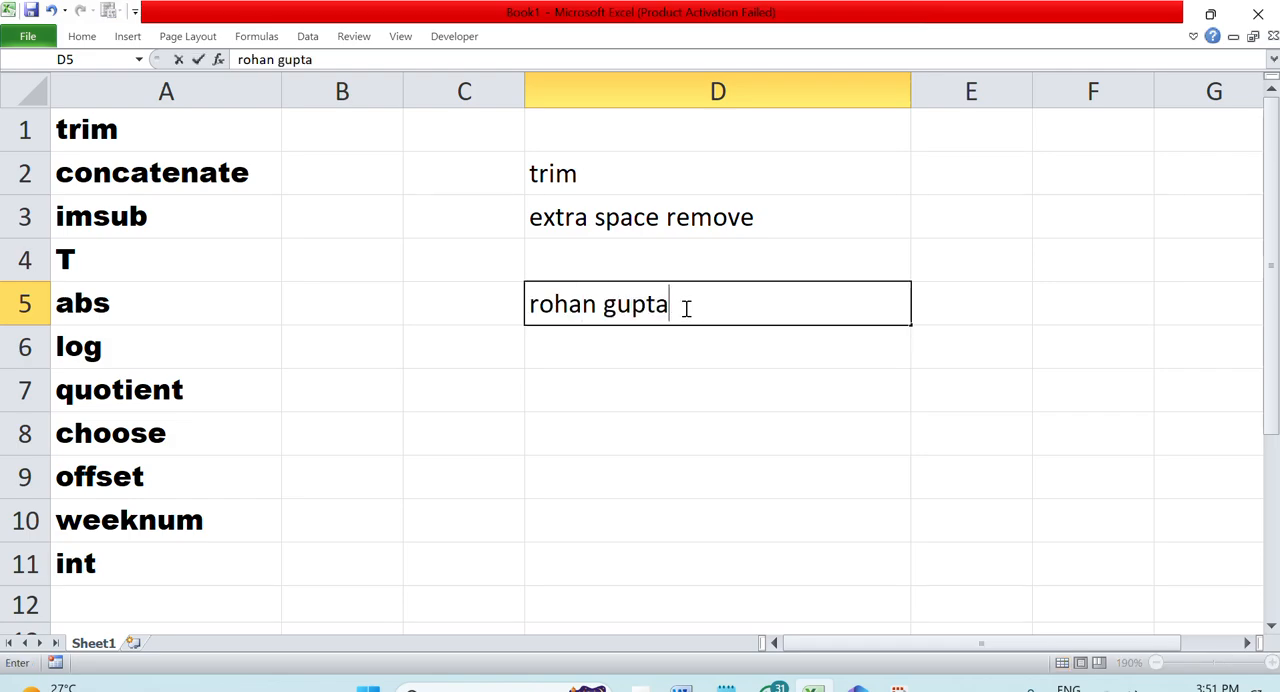
key("Return")
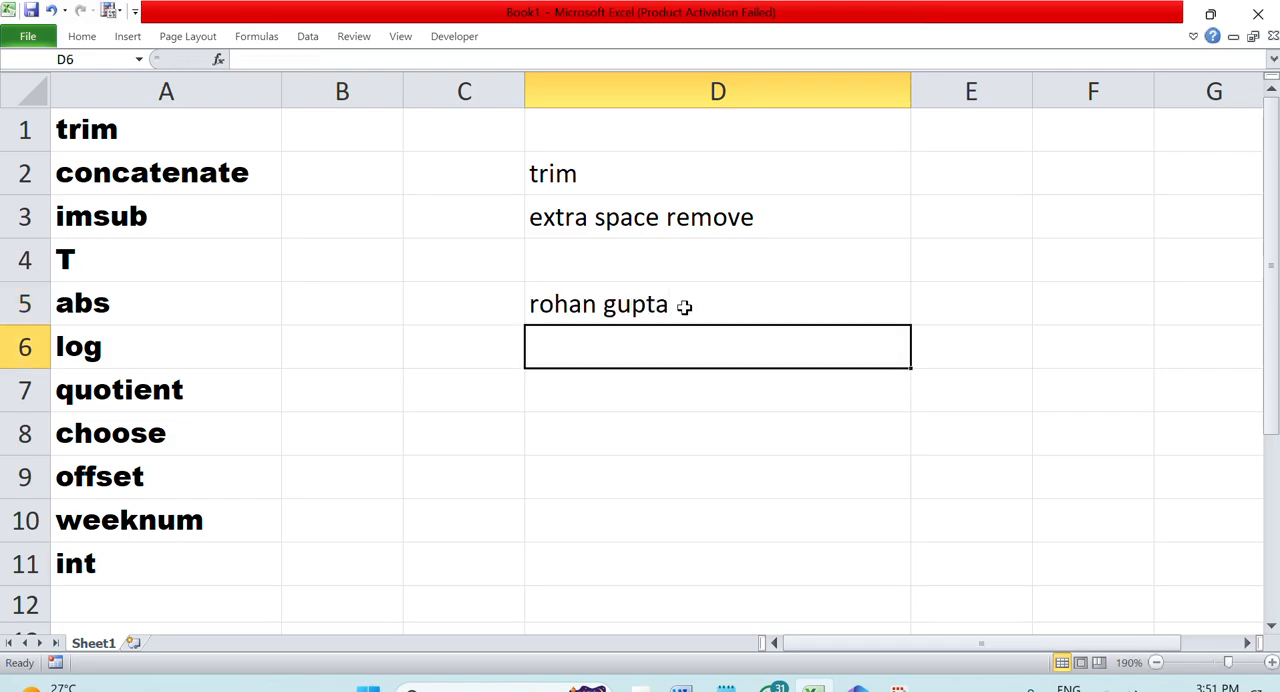
Add extra spaces before, between and after the two words of the name in D5
double_click(608, 303)
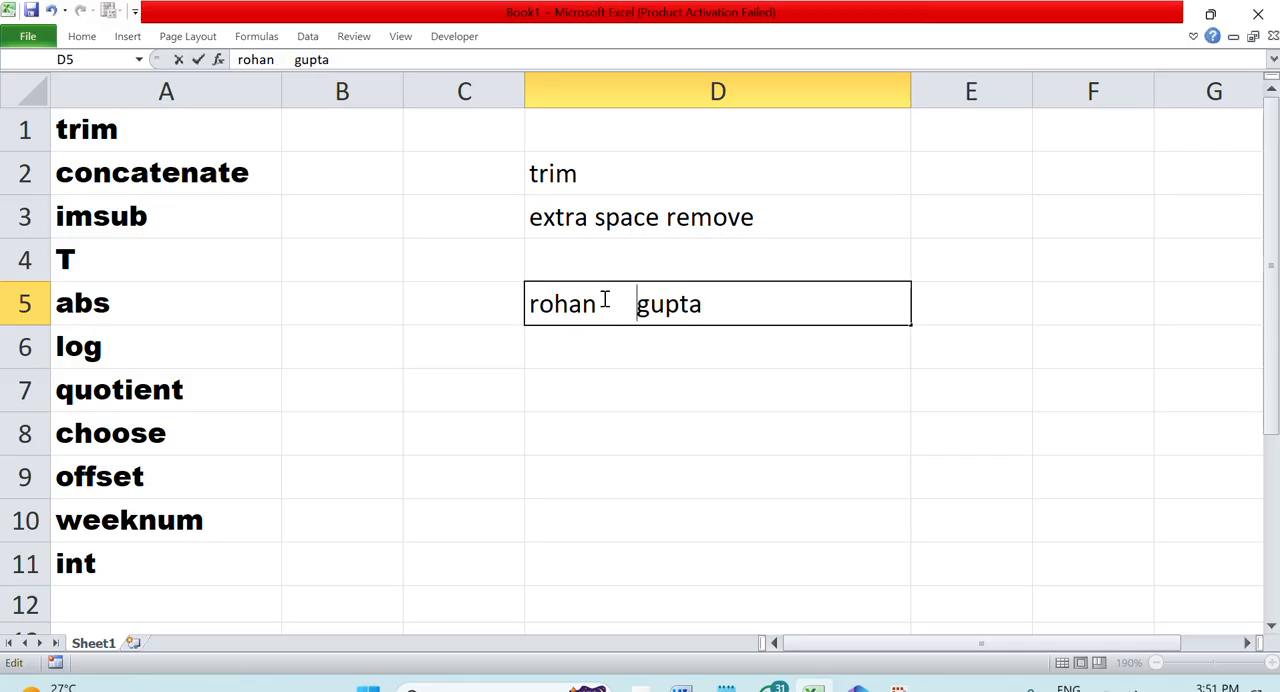
left_click(531, 303)
left_click(640, 306)
left_click(770, 304)
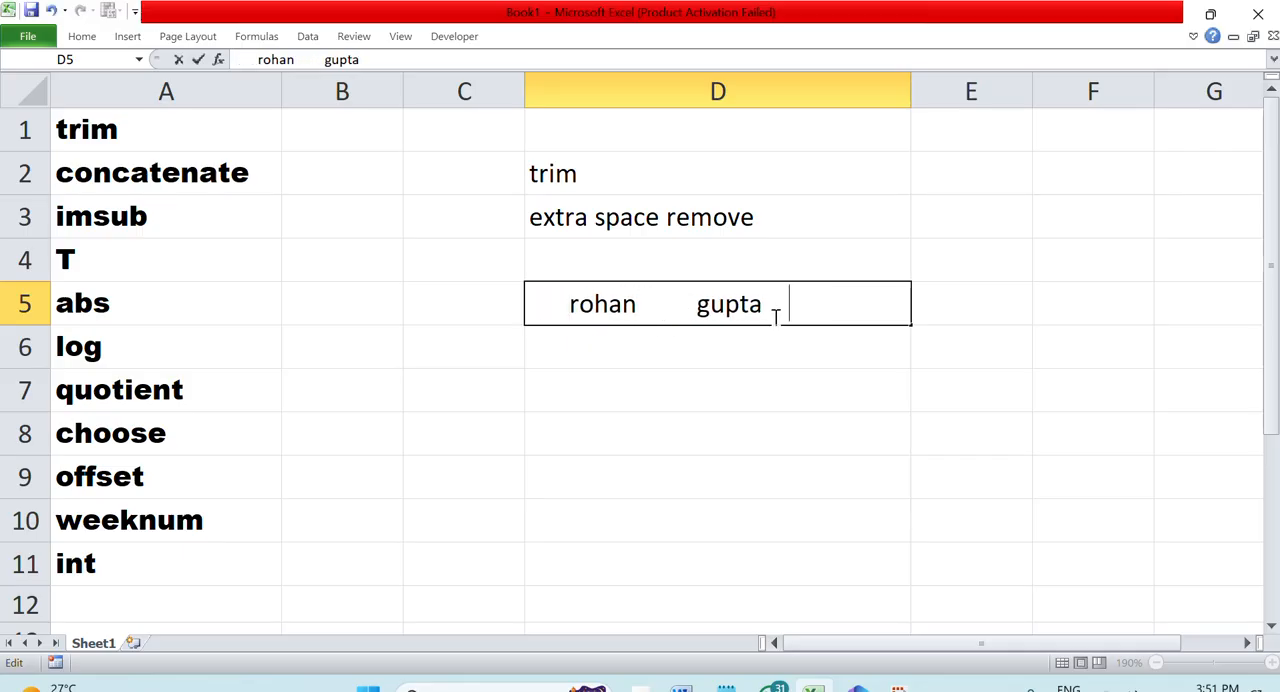
left_click(663, 418)
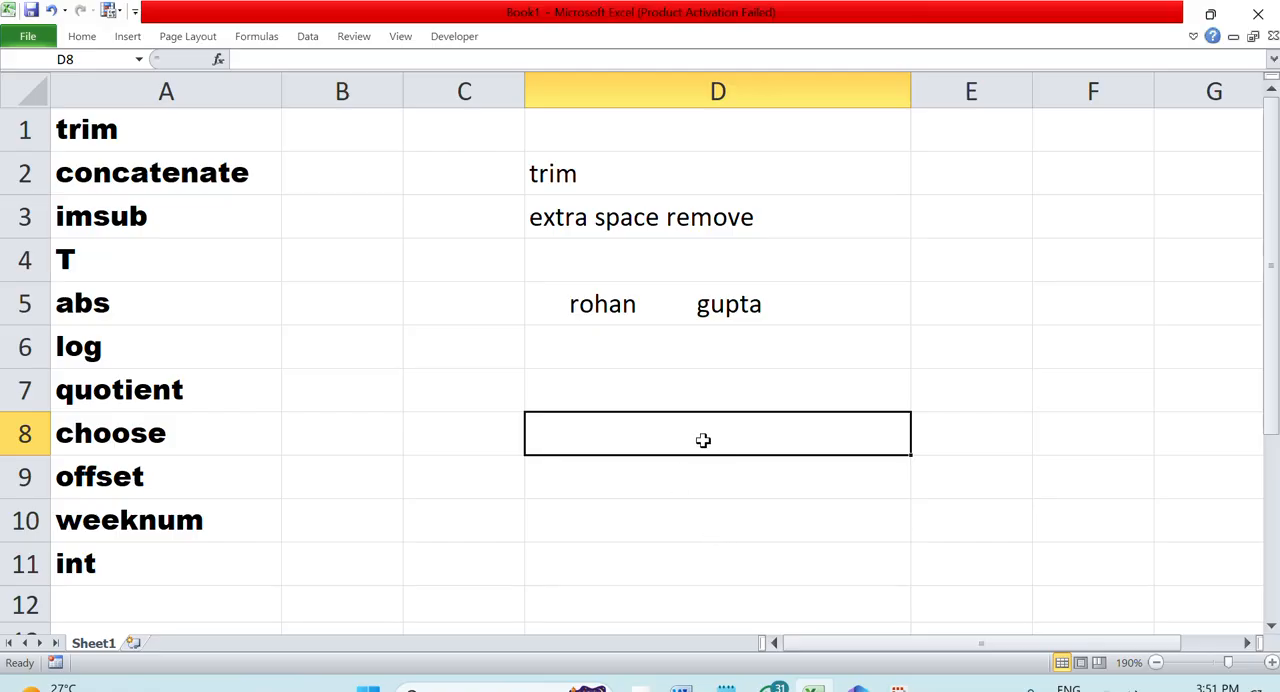
Enter the formula =TRIM(D5) in D7 to strip the extra spaces from the name
left_click(680, 388)
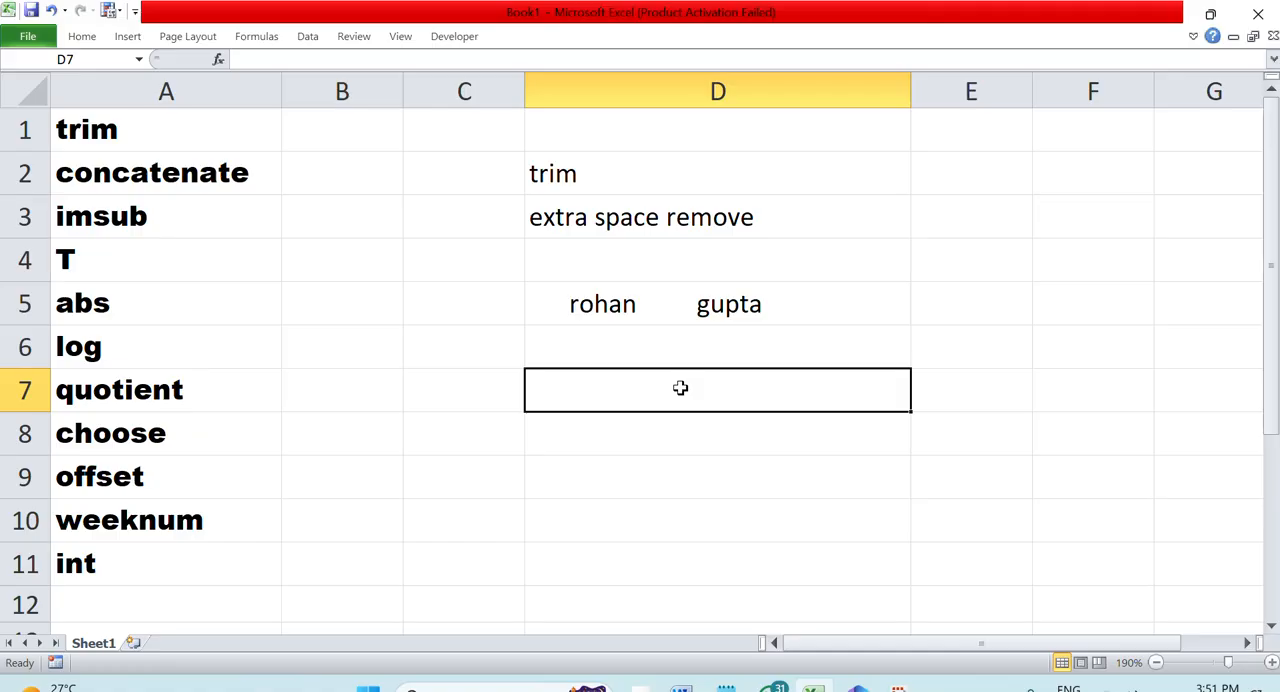
type("=tr")
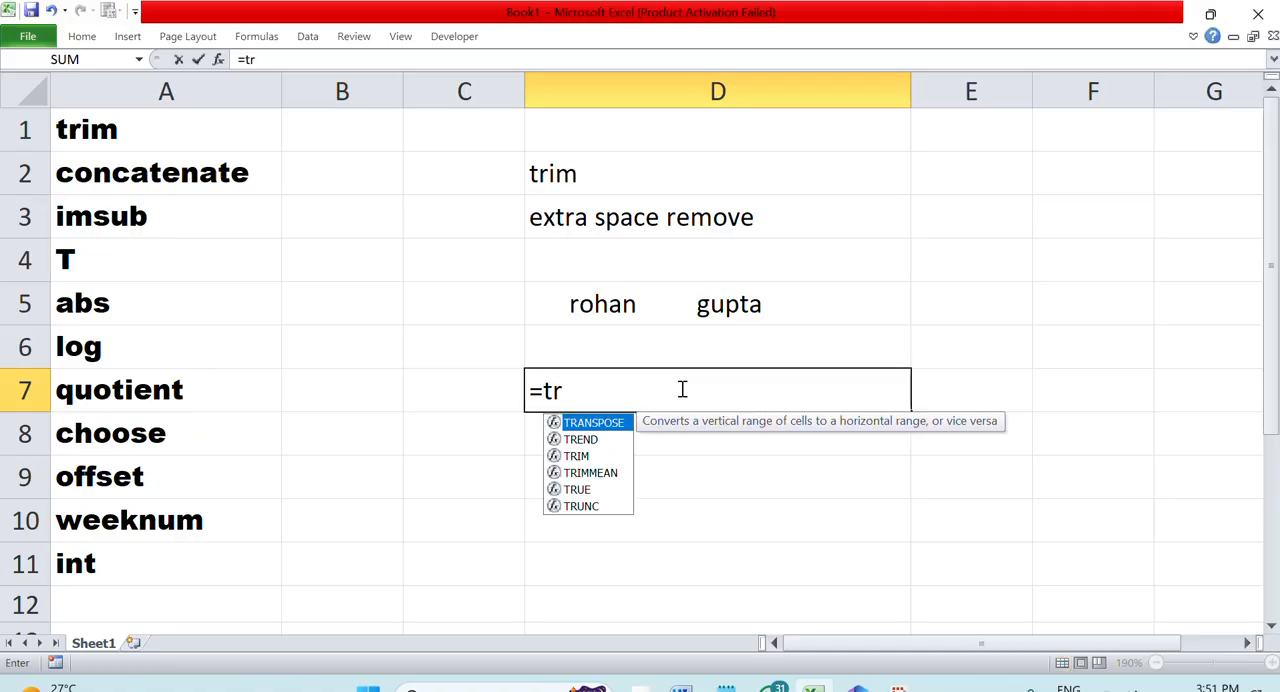
type("im(")
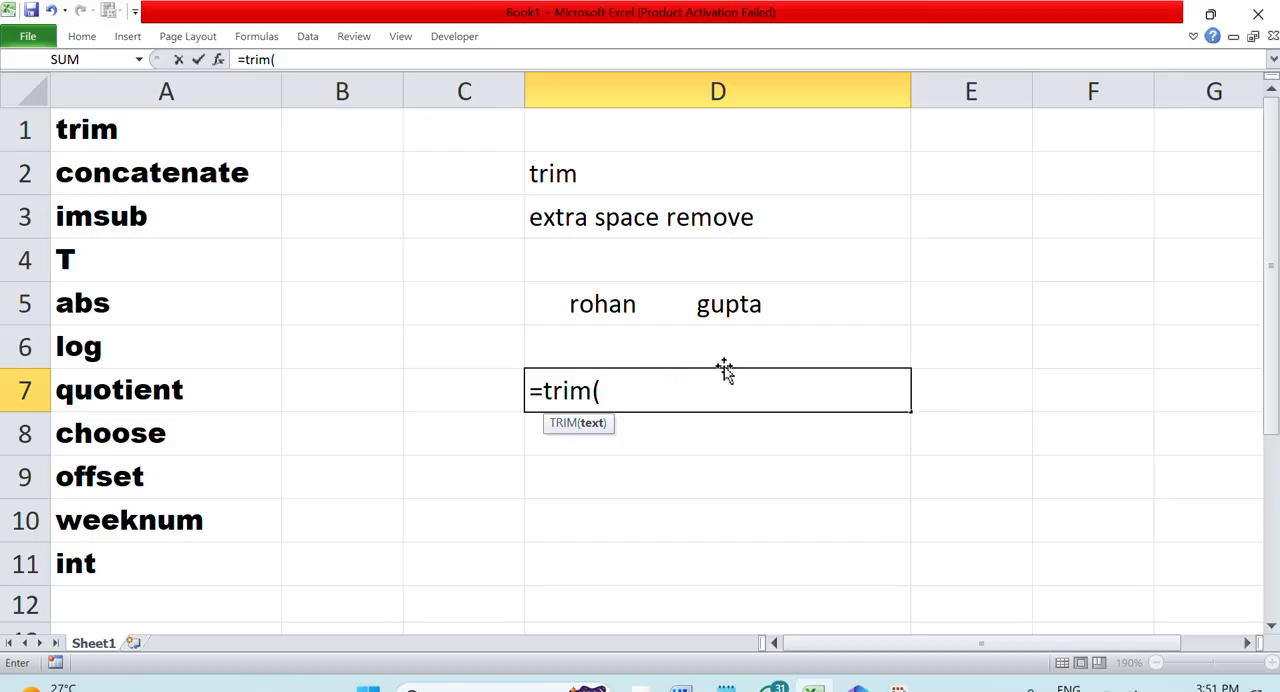
left_click(617, 306)
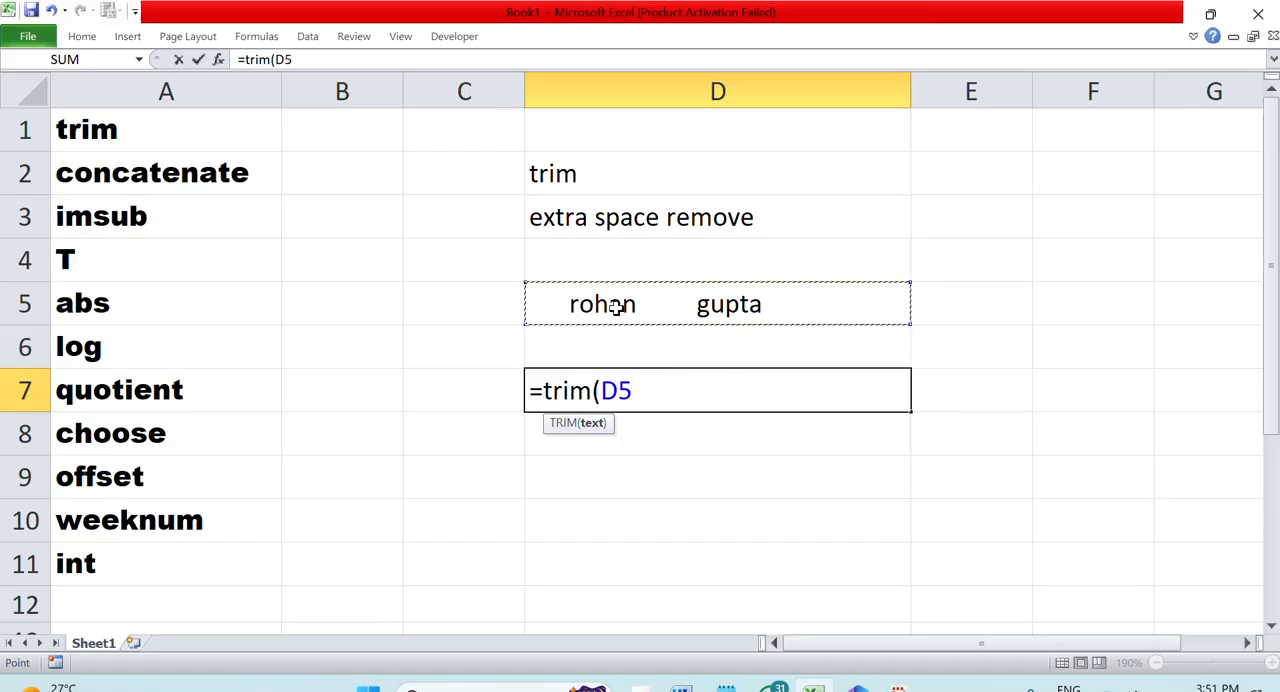
key("Return")
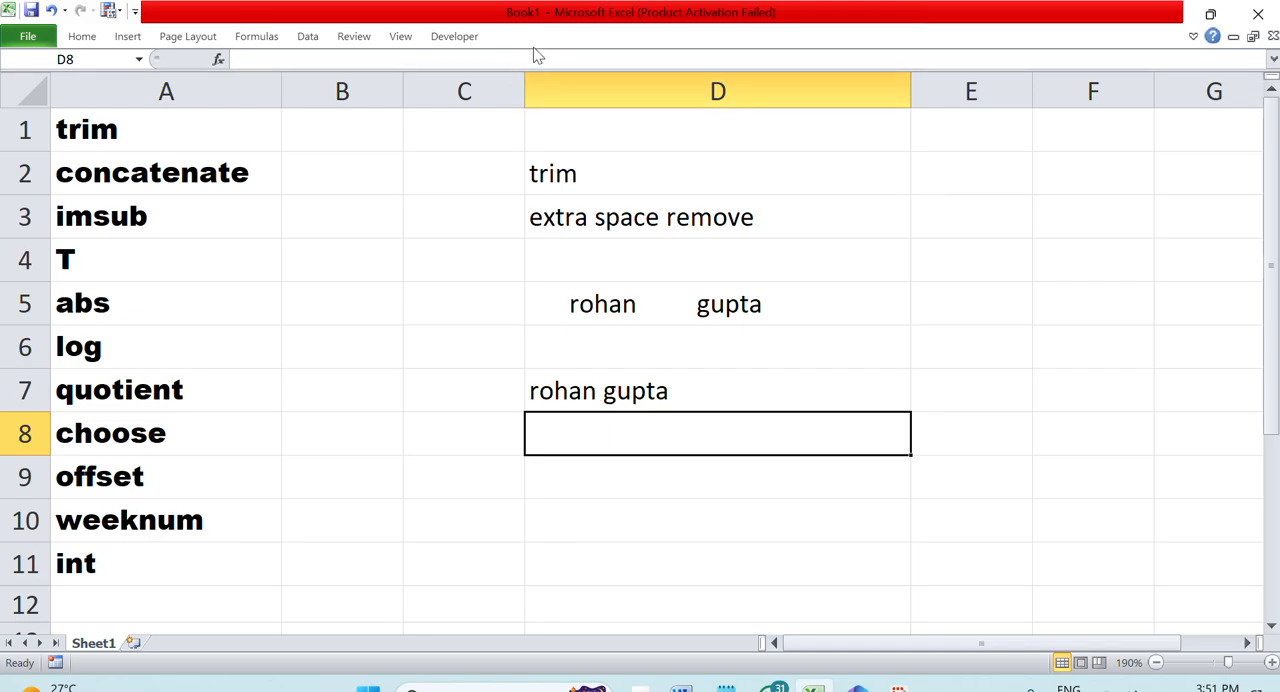
Insert a space before the equals sign in D7 to display =TRIM(D5) as text, and select the trim example
double_click(628, 388)
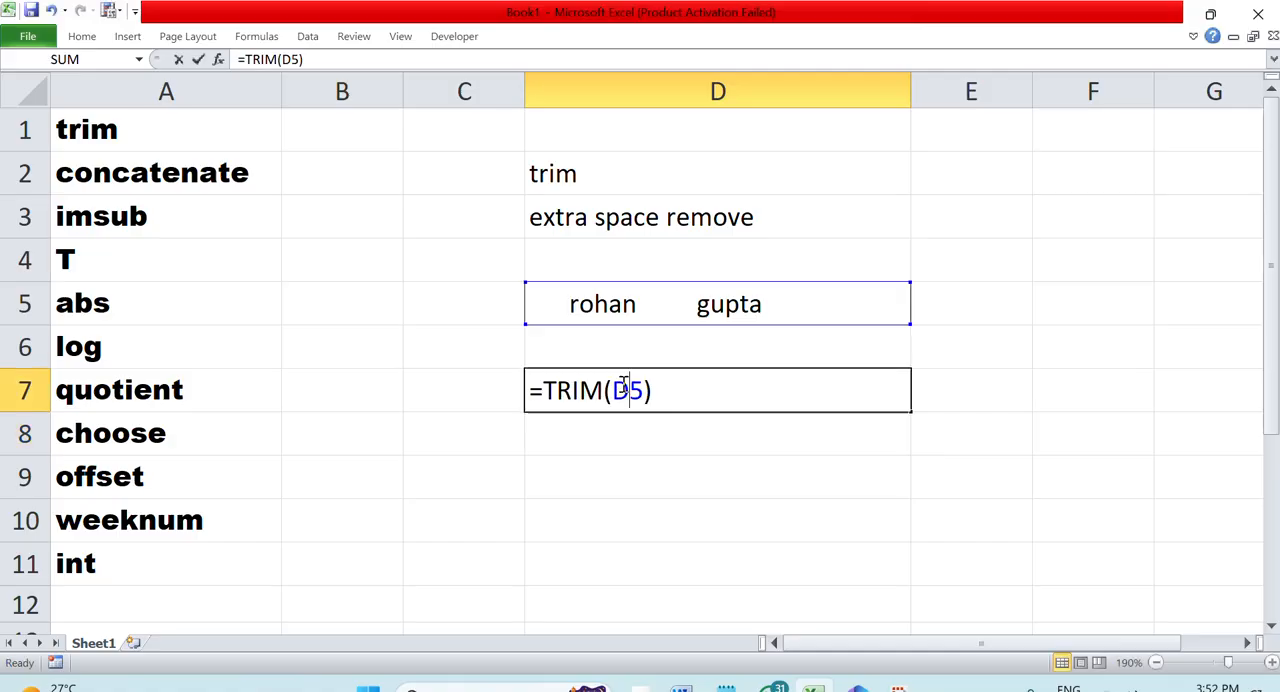
left_click(530, 390)
left_click(609, 459)
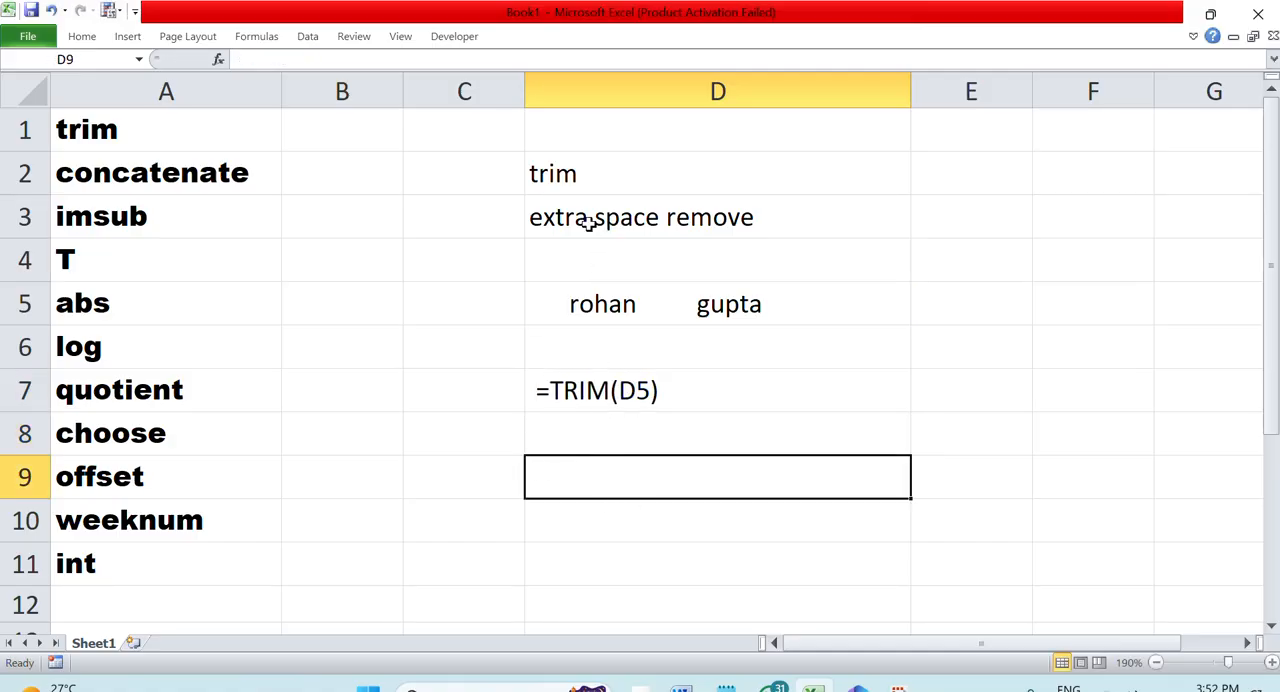
left_click_drag(554, 166, 603, 411)
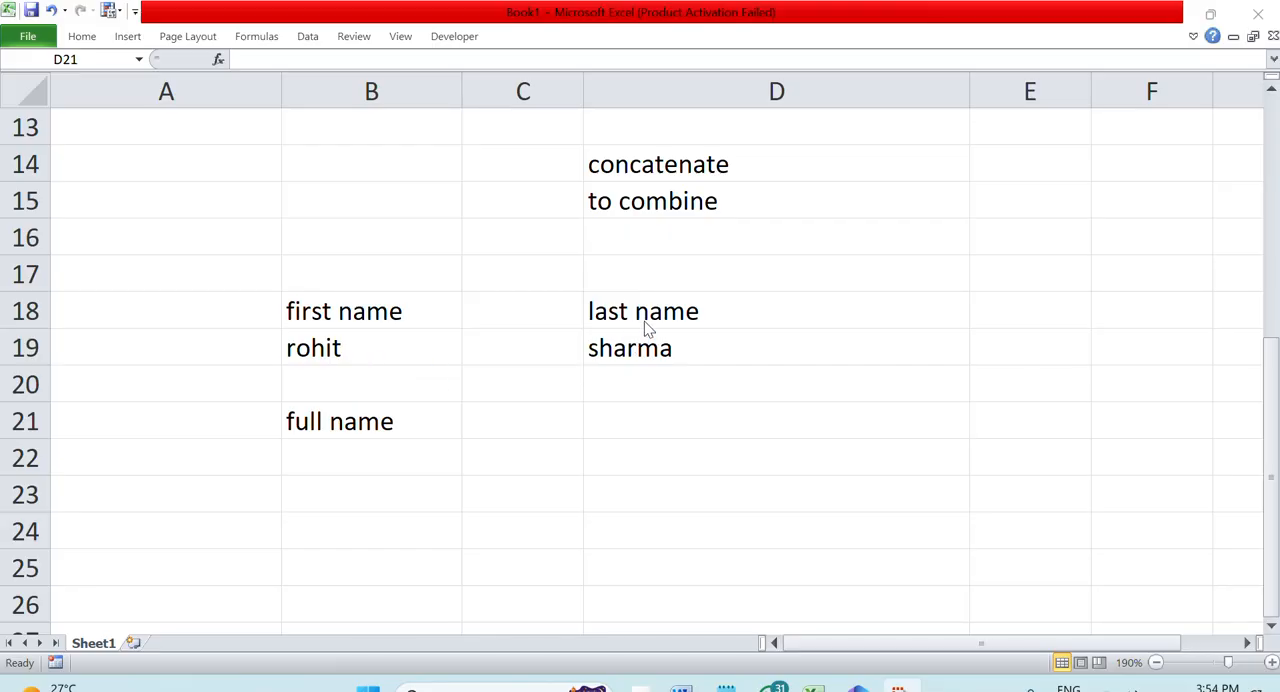
Fill the "first name" and "last name" header cells B18 and D18 with a light orange colour
left_click(390, 315)
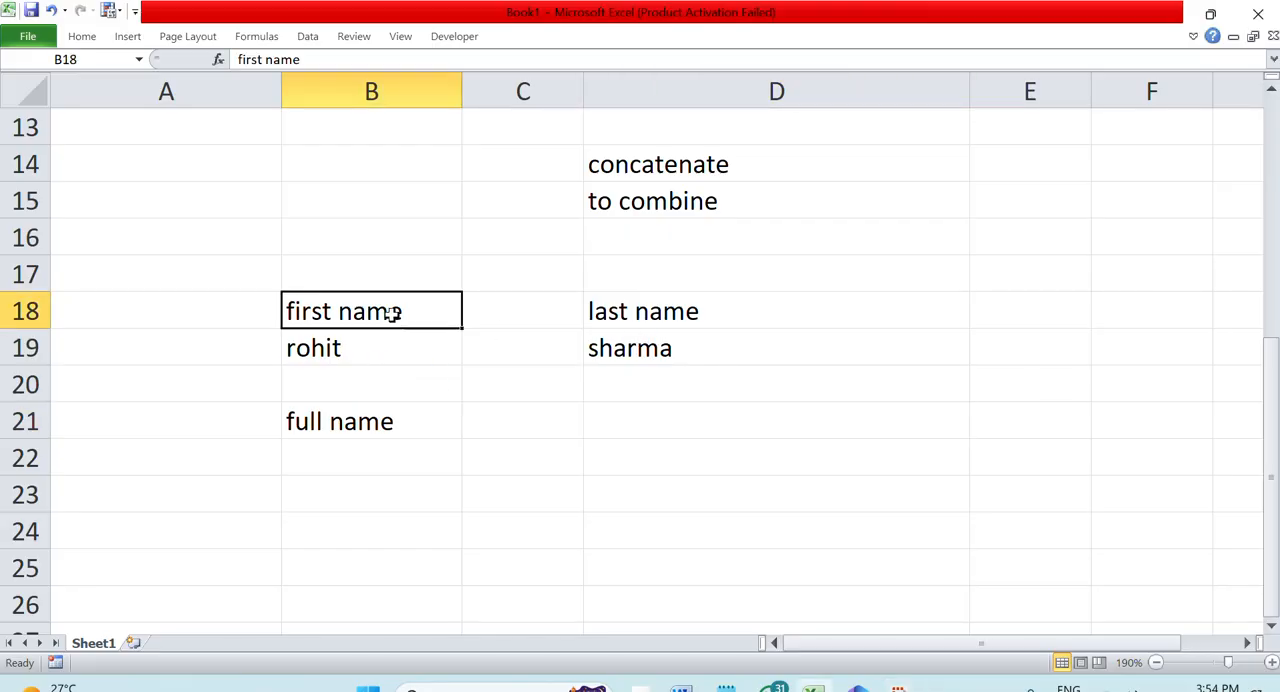
left_click(600, 316, "ctrl")
left_click(84, 38)
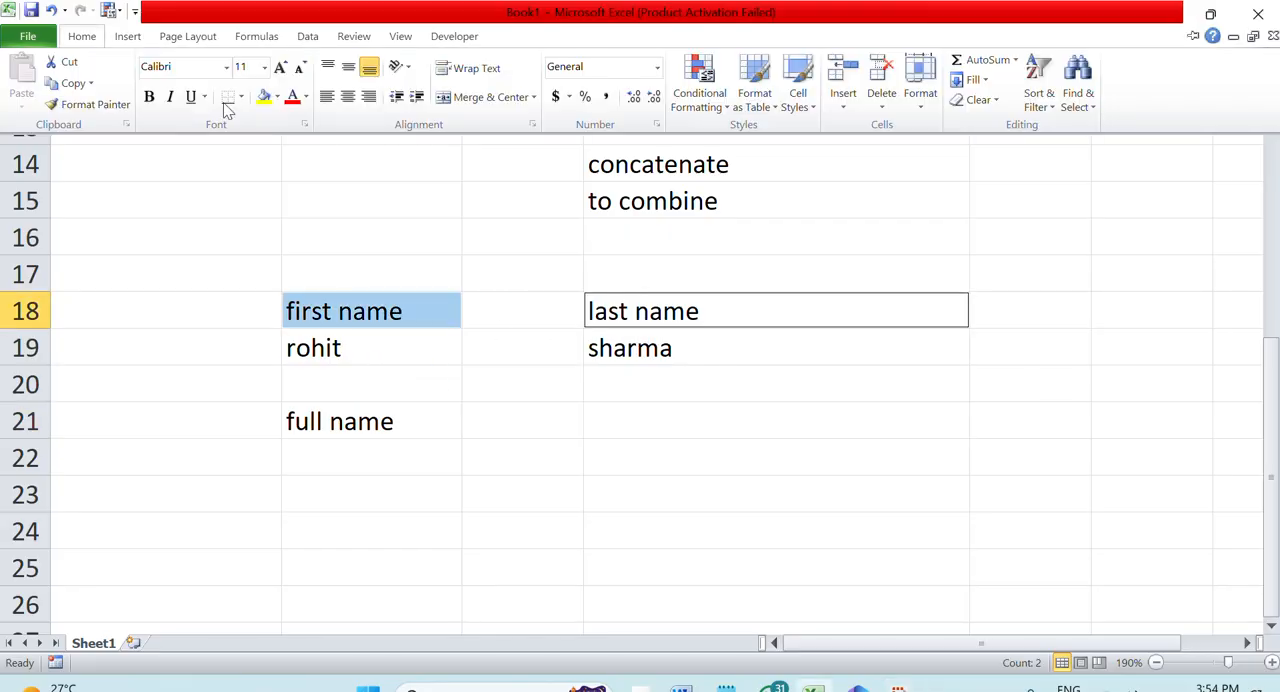
left_click(277, 97)
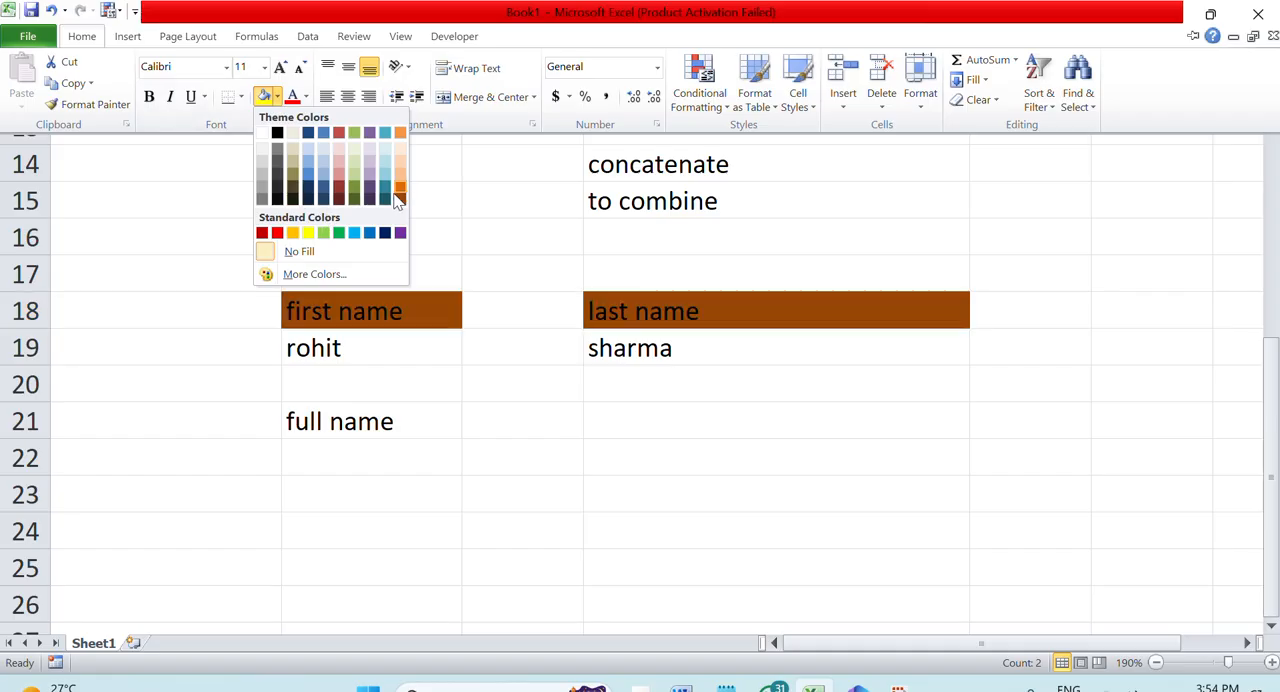
left_click(400, 160)
left_click(578, 406)
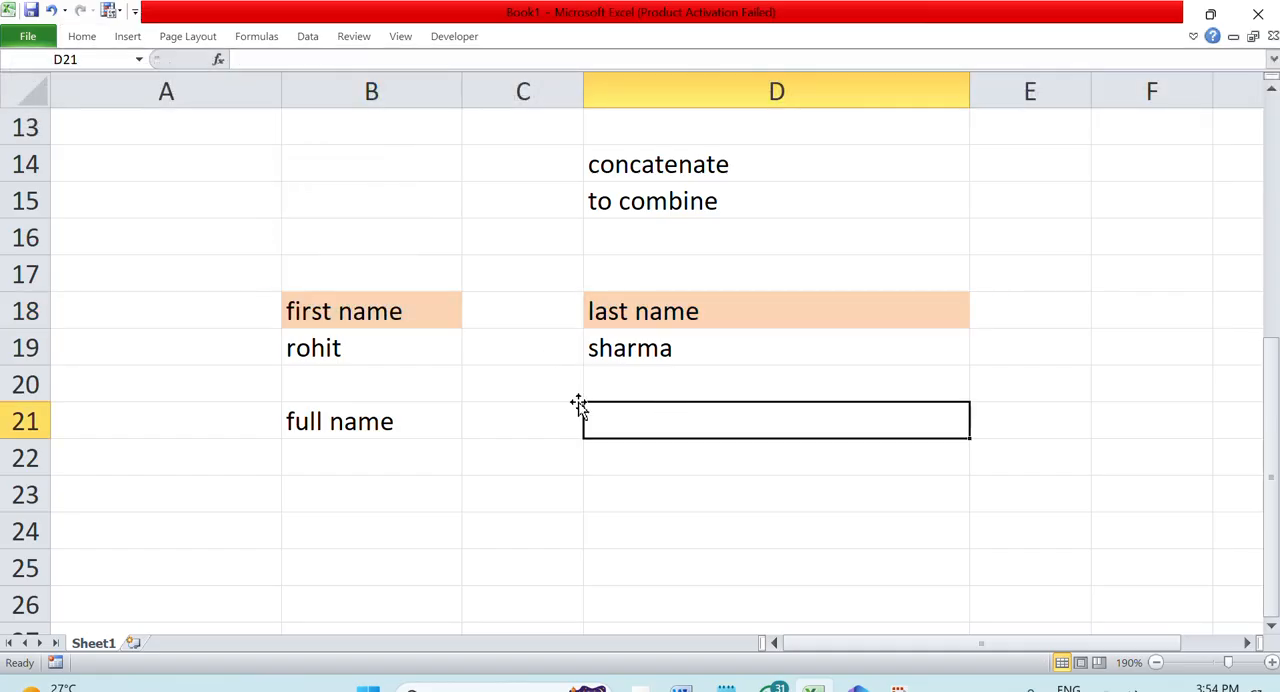
Apply the same light orange fill to the "full name" label in B21
left_click(377, 420)
left_click(82, 38)
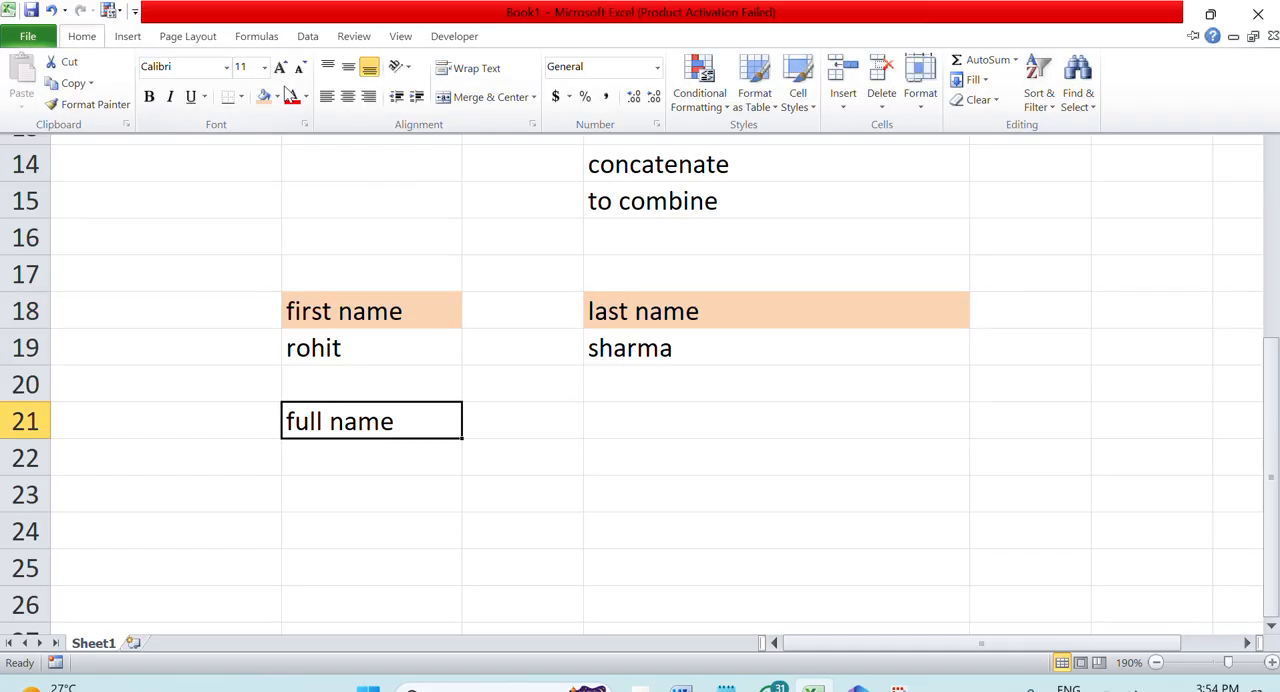
left_click(266, 97)
Enter a CONCATENATE formula in D21 joining the first name in B19 with the last name in D19
left_click(688, 428)
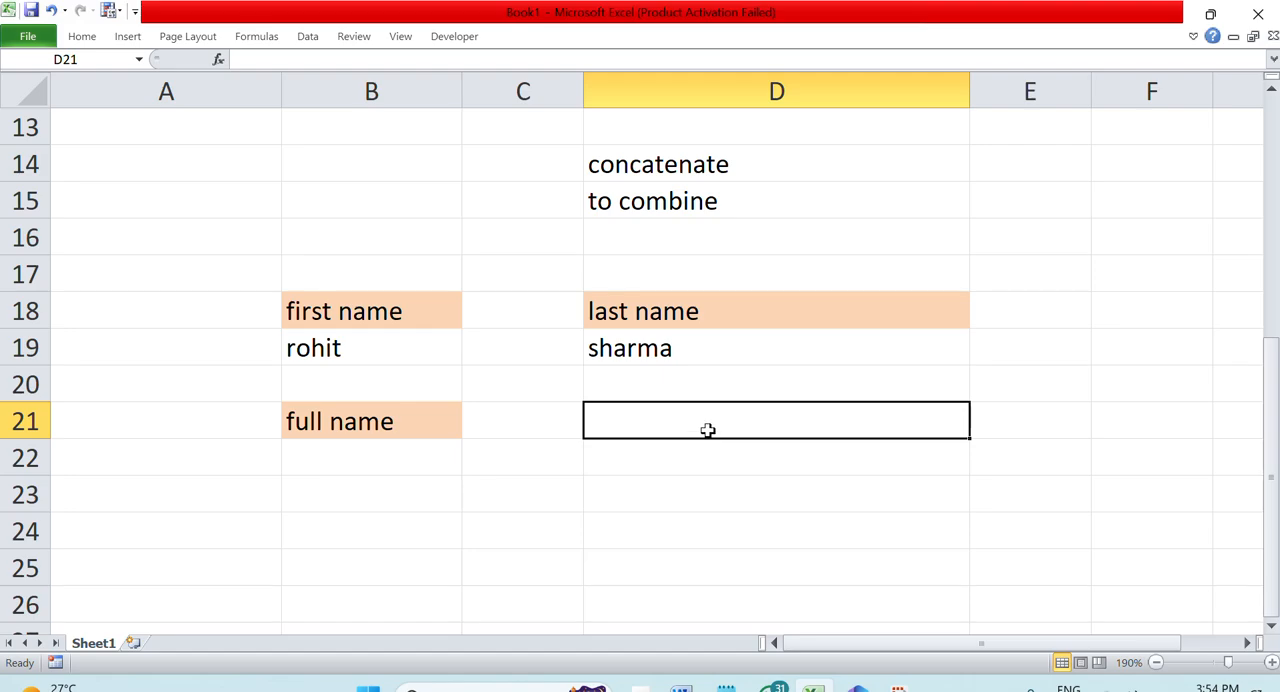
type("=con")
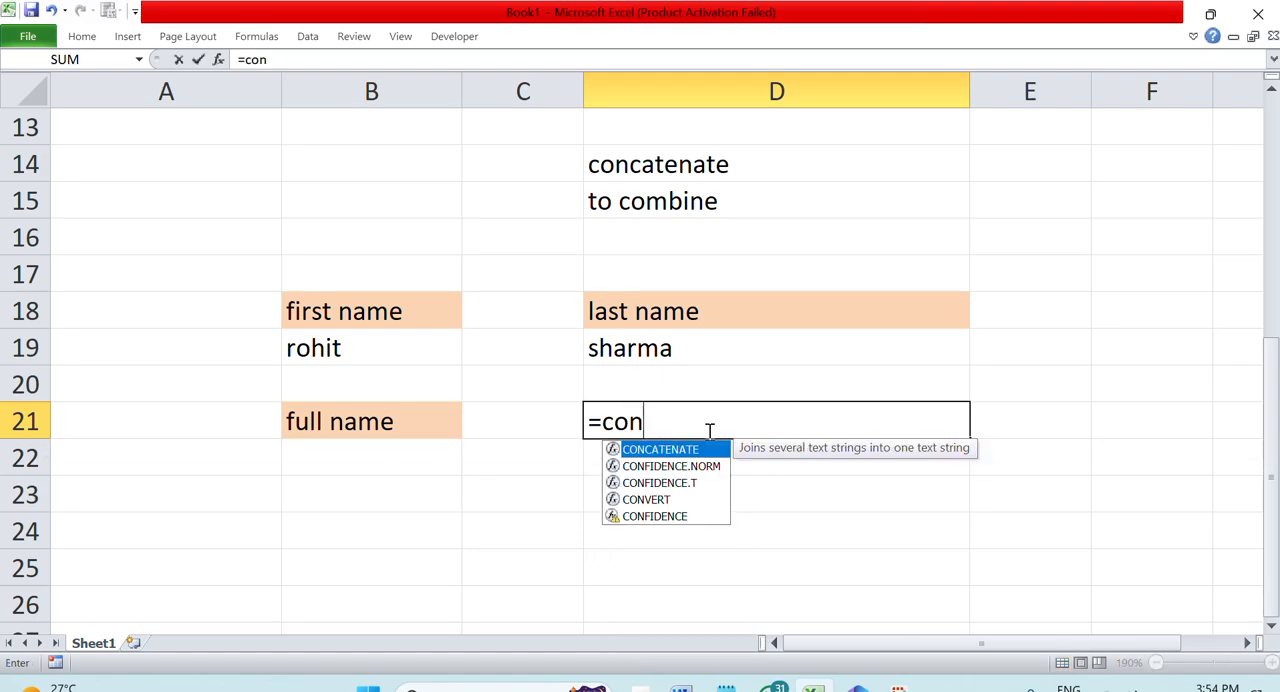
key("Tab")
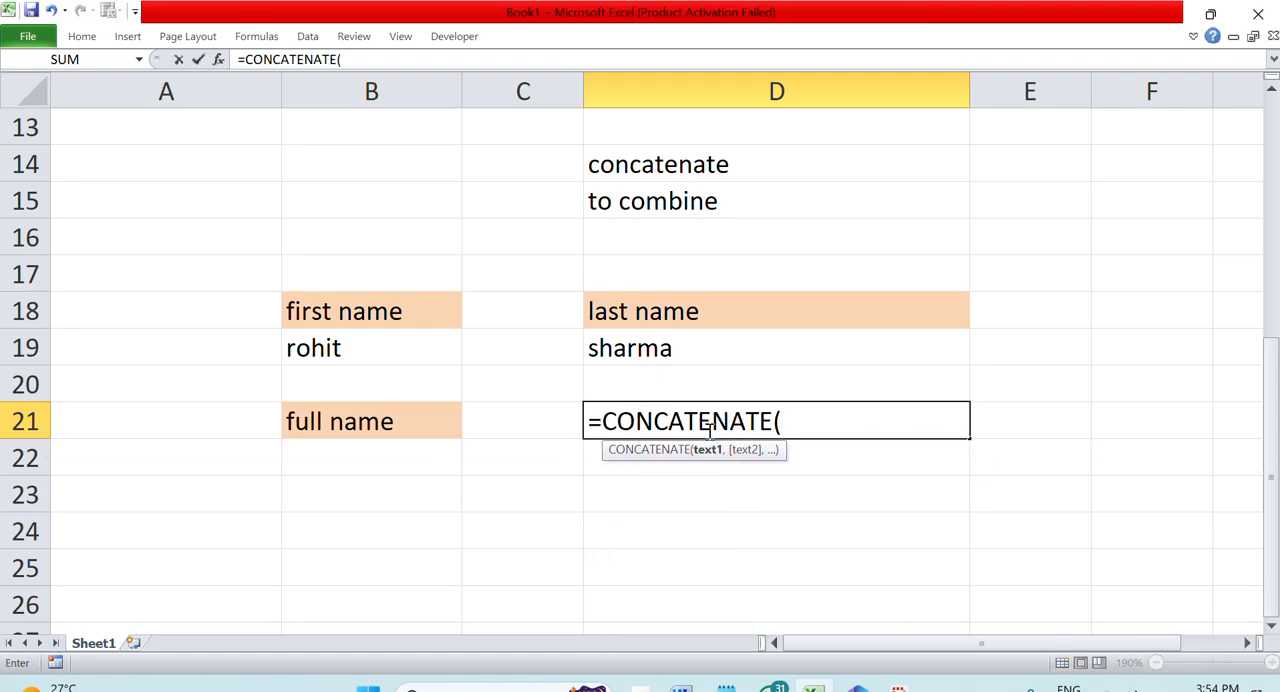
left_click(391, 363)
type(",")
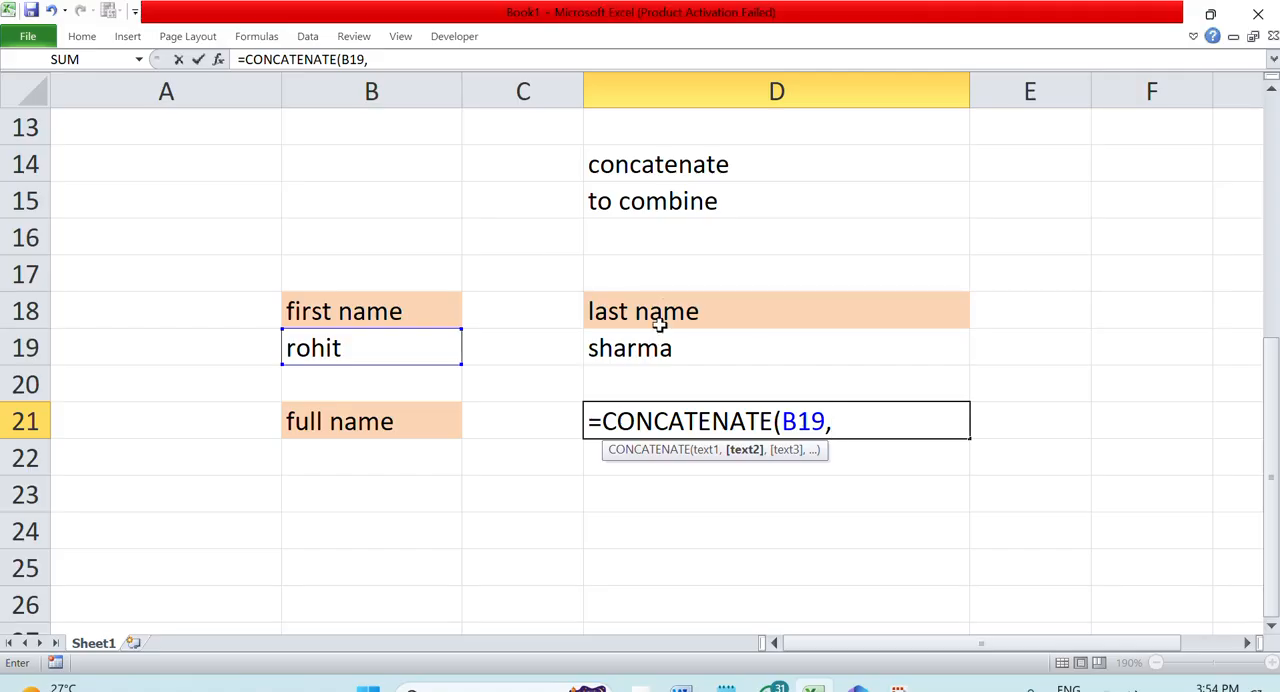
left_click(663, 348)
key("Return")
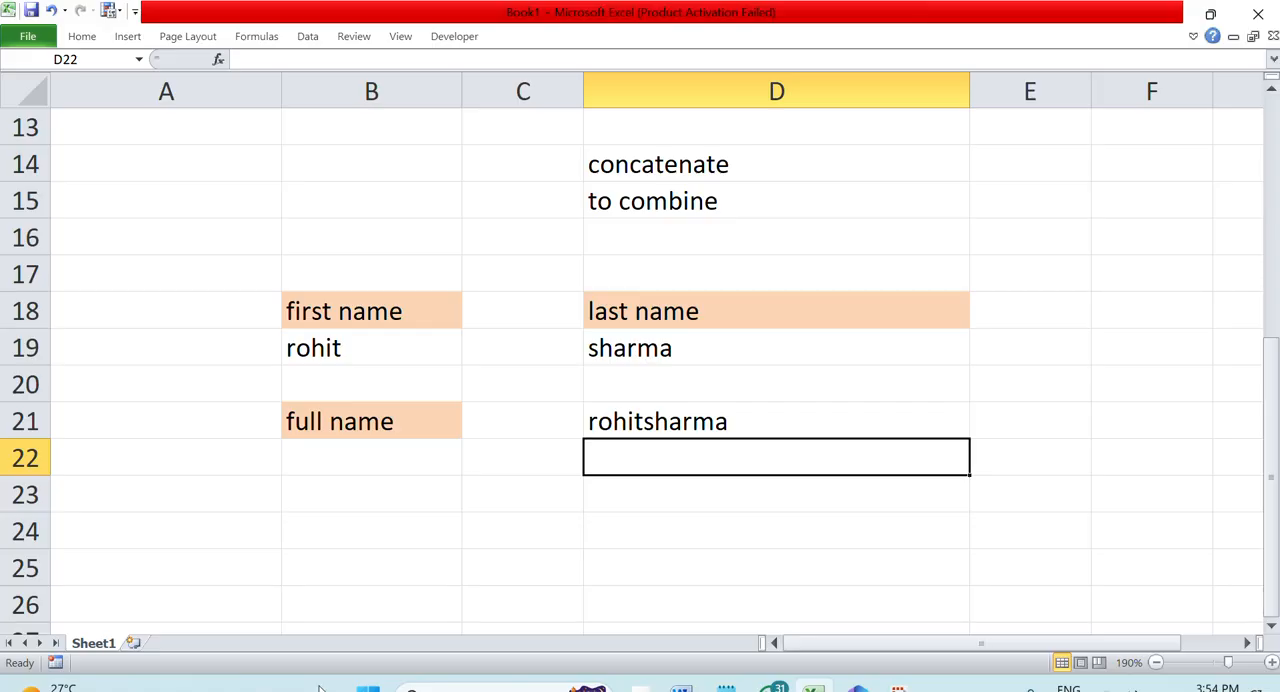
Enter the label "full name with space" in B22
left_click(311, 473)
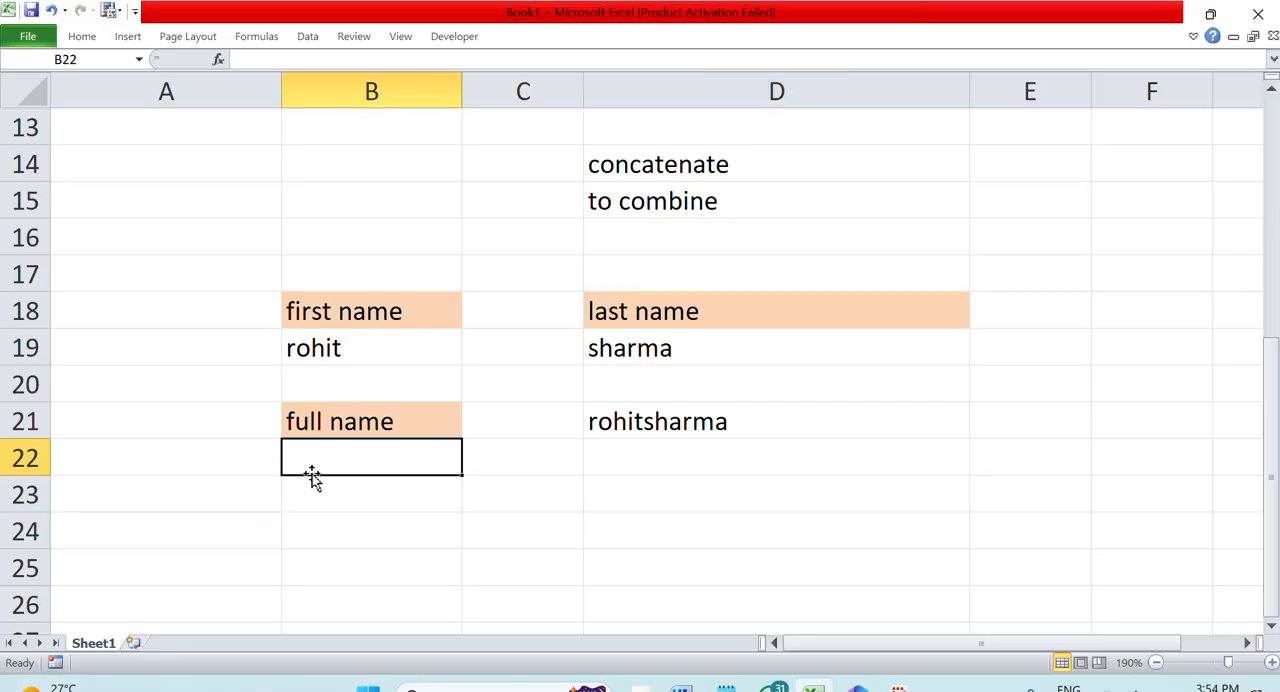
type("full name with ")
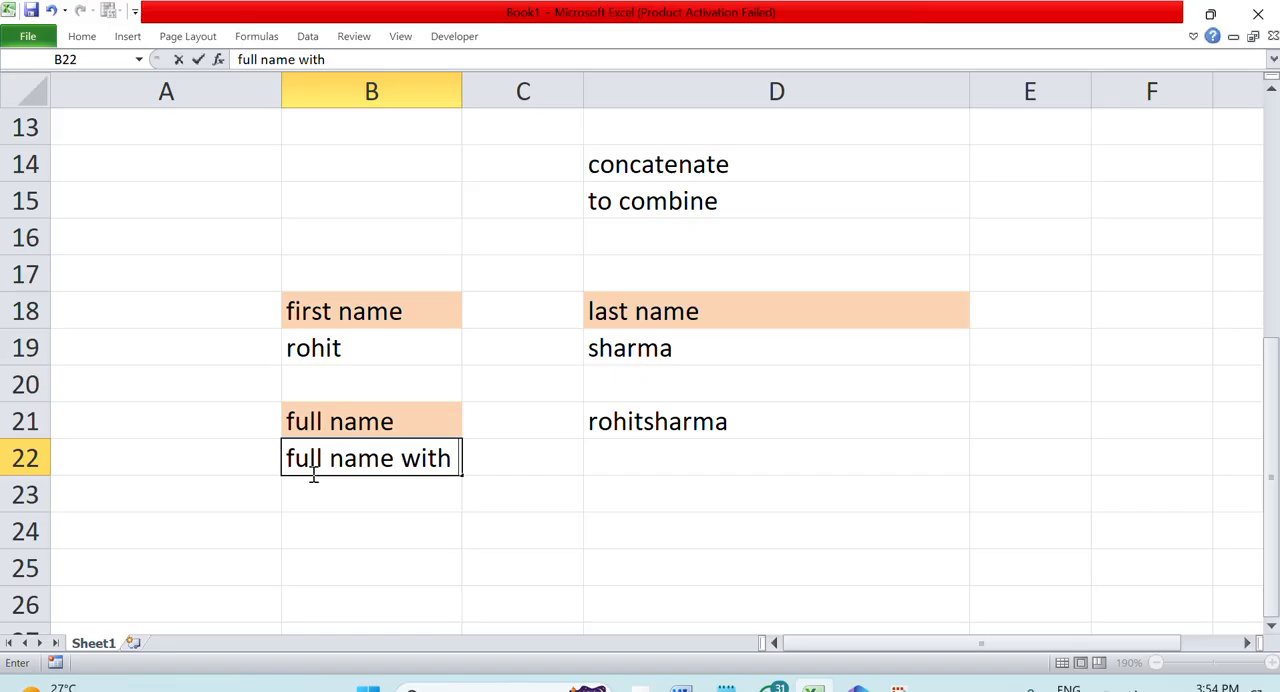
type("space")
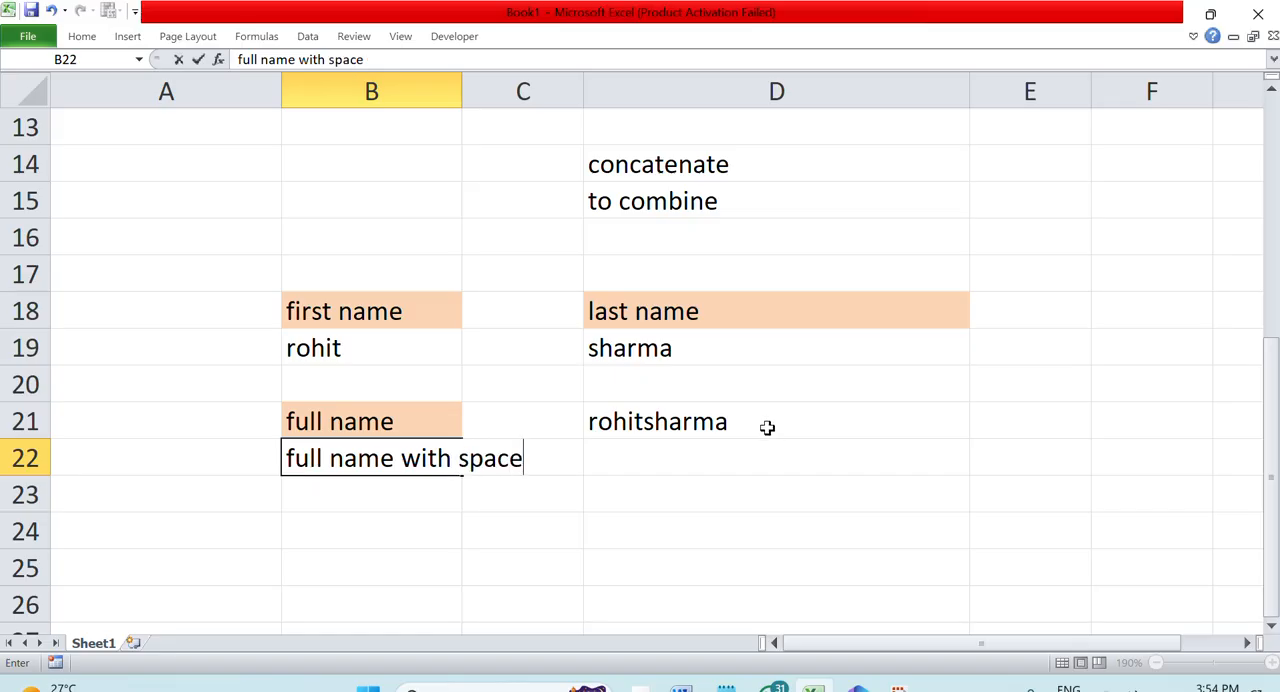
Enter a CONCATENATE formula in D22 joining B19, a quoted space " " and D19
left_click(763, 448)
type("=")
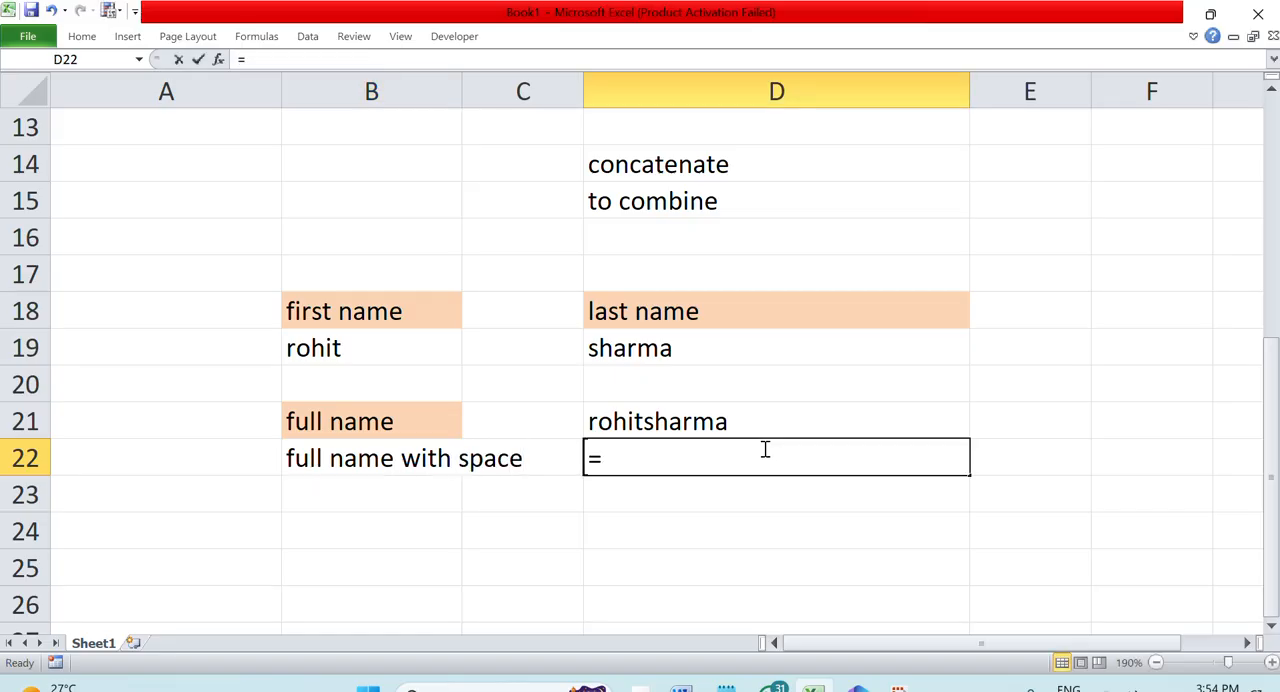
type("concatenate(")
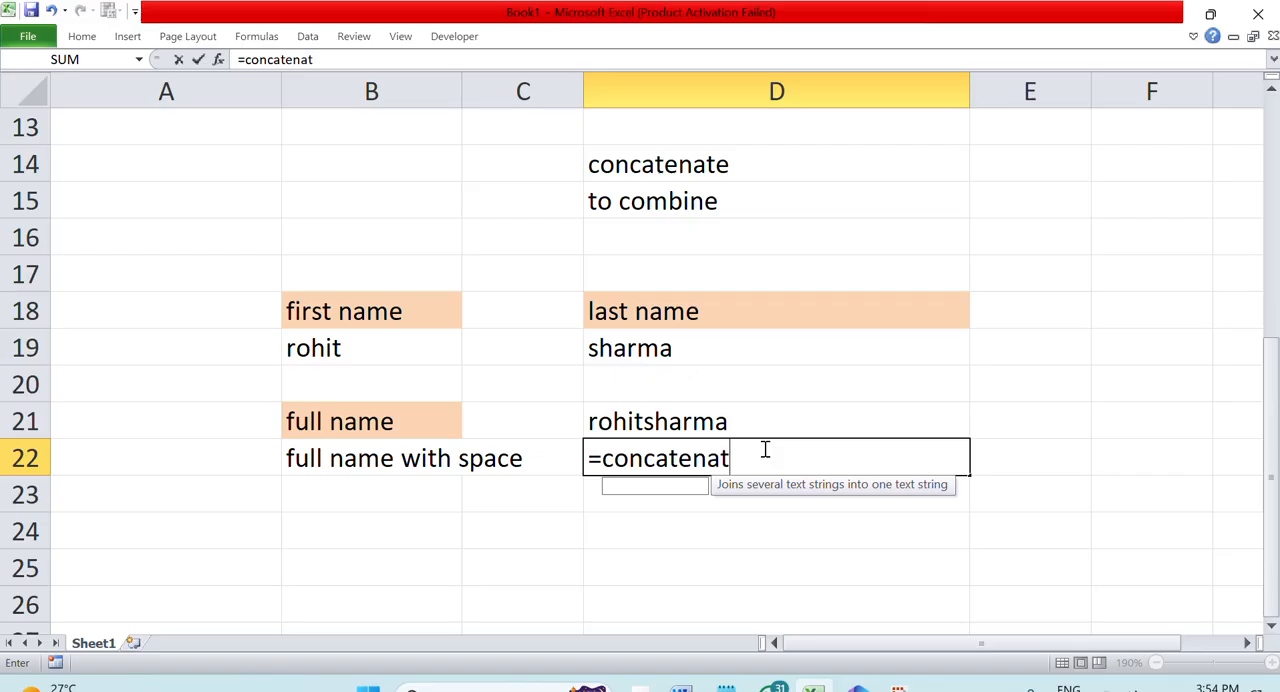
left_click(380, 341)
type(",\" \",")
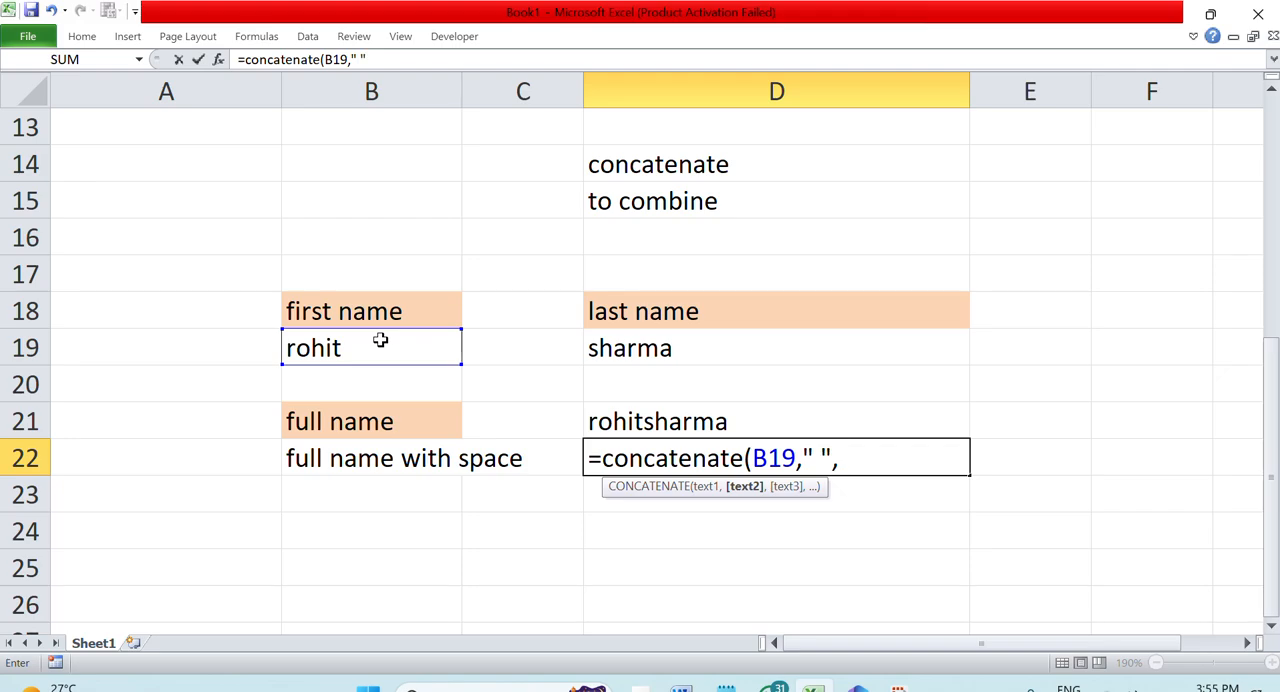
left_click(668, 344)
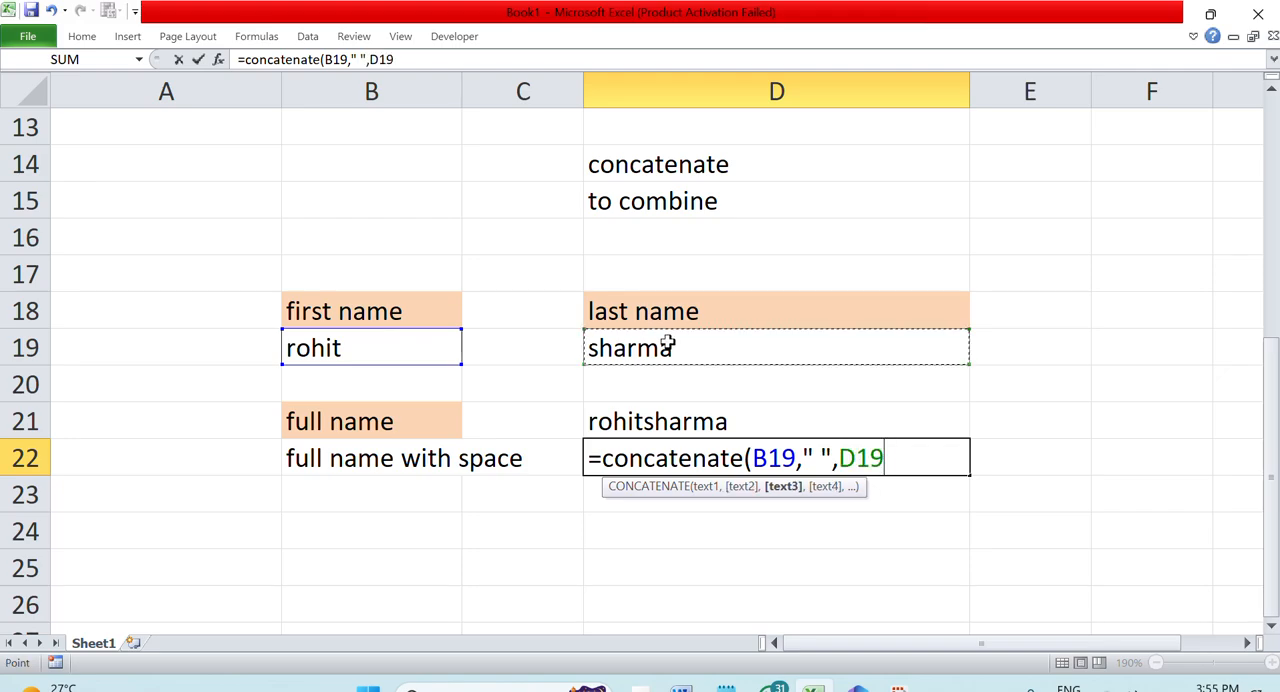
type(")")
key("Return")
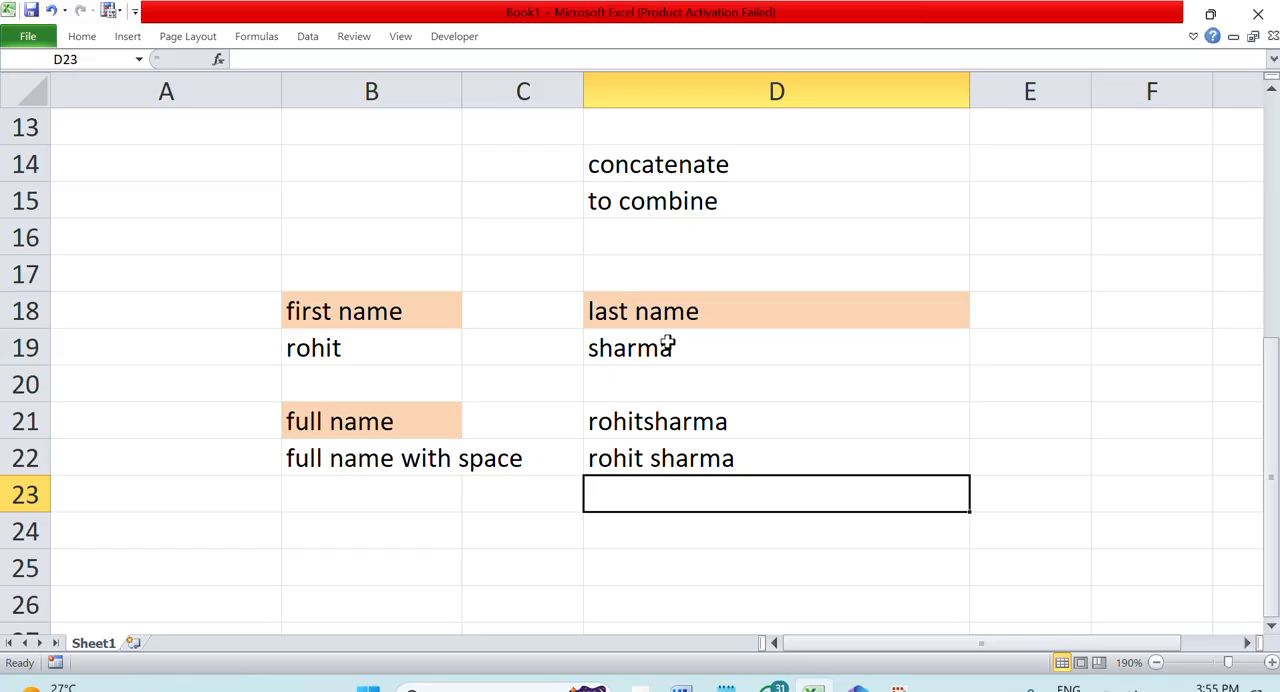
Turn the CONCATENATE formulas in D21 and D22 into visible text by adding a leading space before each equals sign
double_click(768, 430)
left_click(589, 421)
double_click(621, 458)
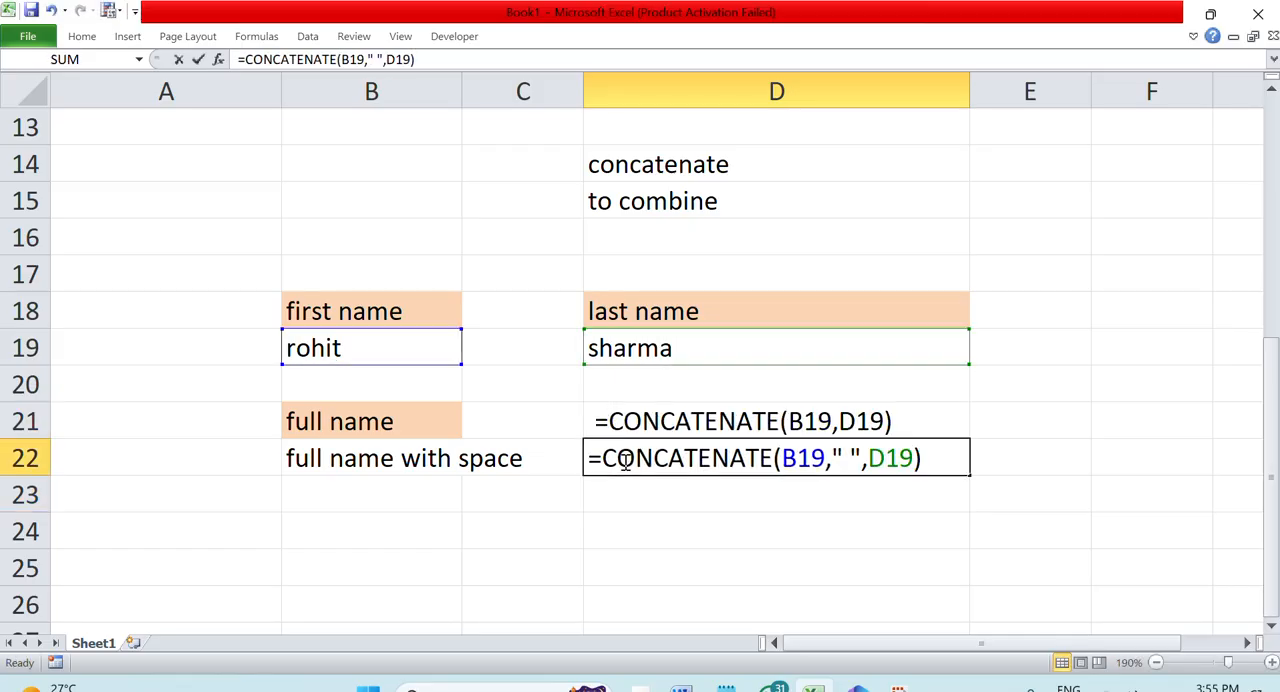
left_click(589, 458)
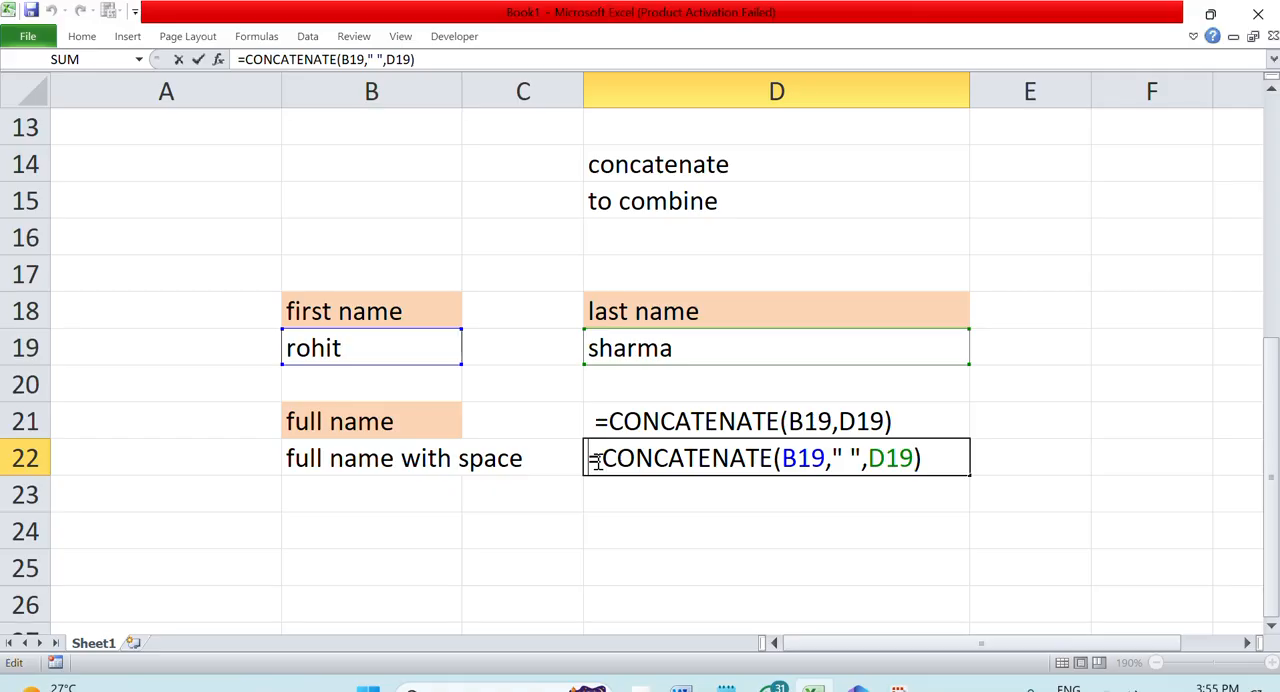
left_click(629, 492)
Enter the label "full name" in B24 and the symbol "&" in C24
left_click(361, 523)
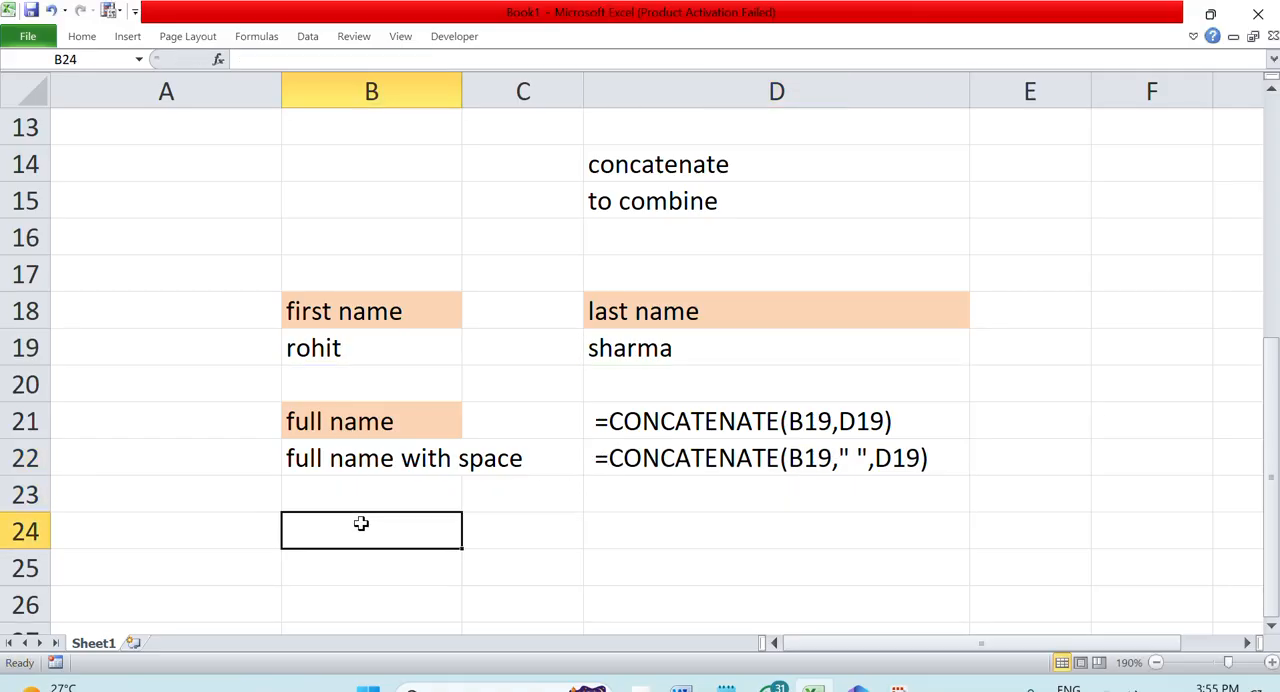
type("fu")
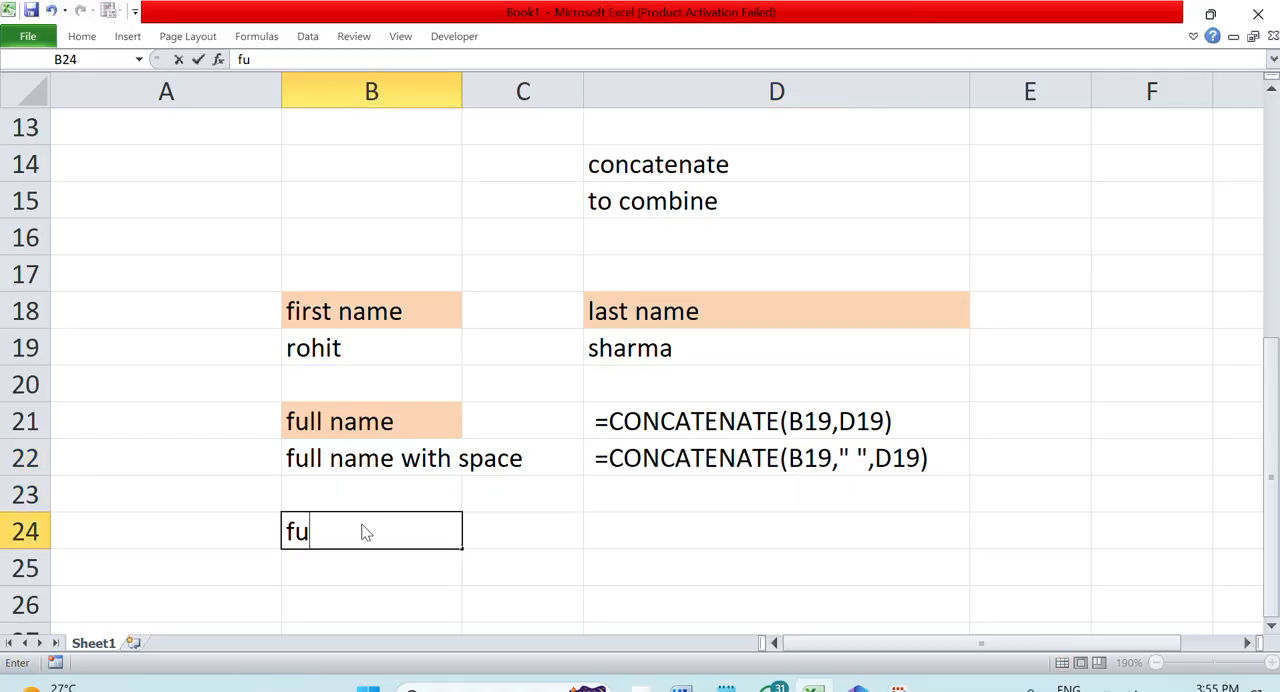
type("ll name")
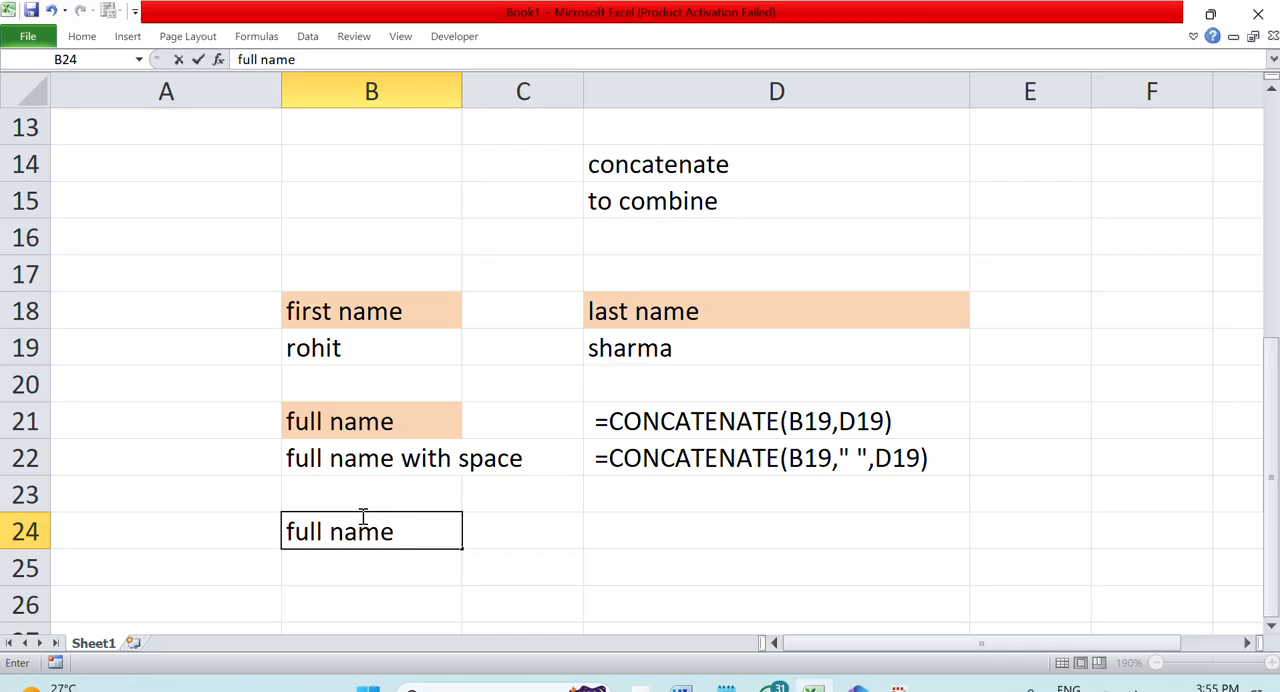
left_click(520, 532)
type("&")
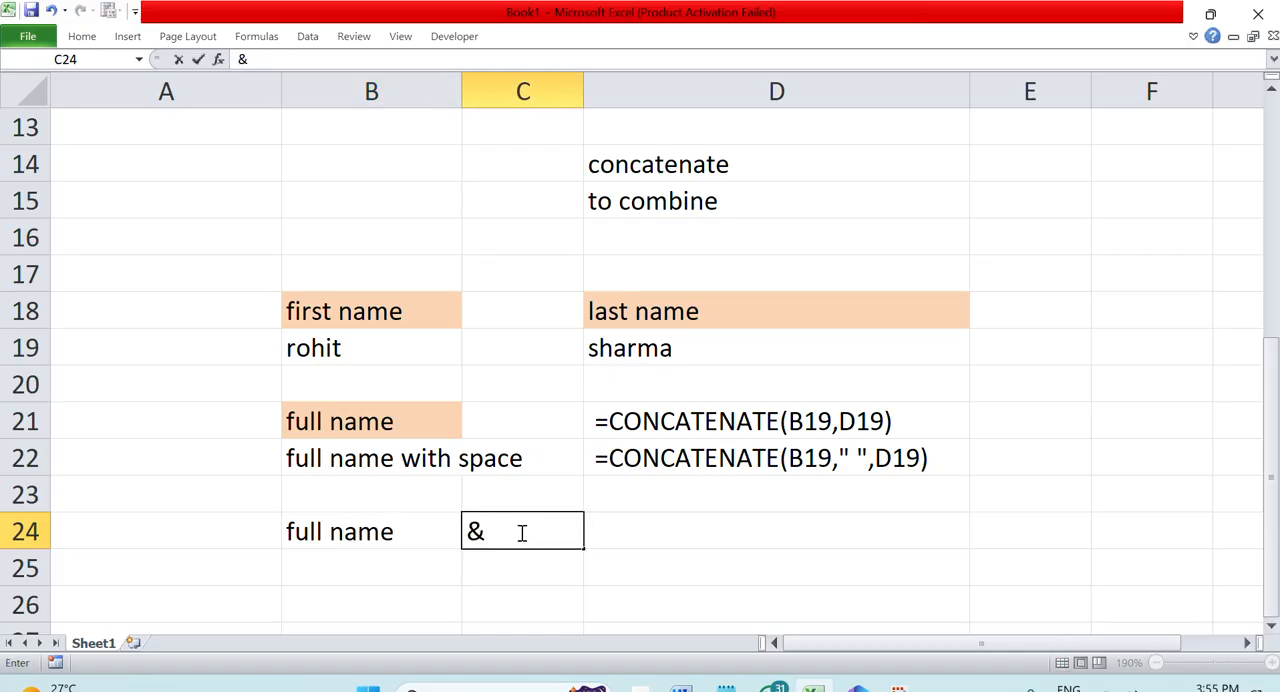
Enter the formula =B19&D19 in D24 to join the first and last name with the ampersand operator
left_click(696, 530)
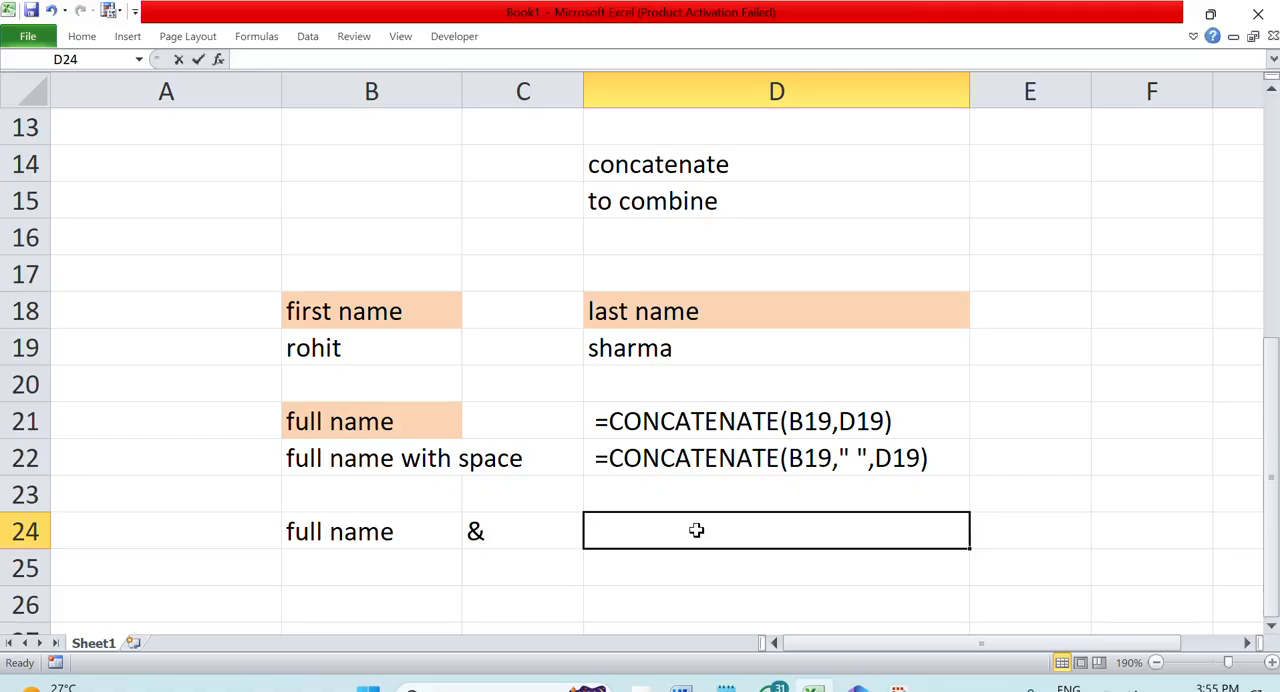
type("=")
left_click(393, 353)
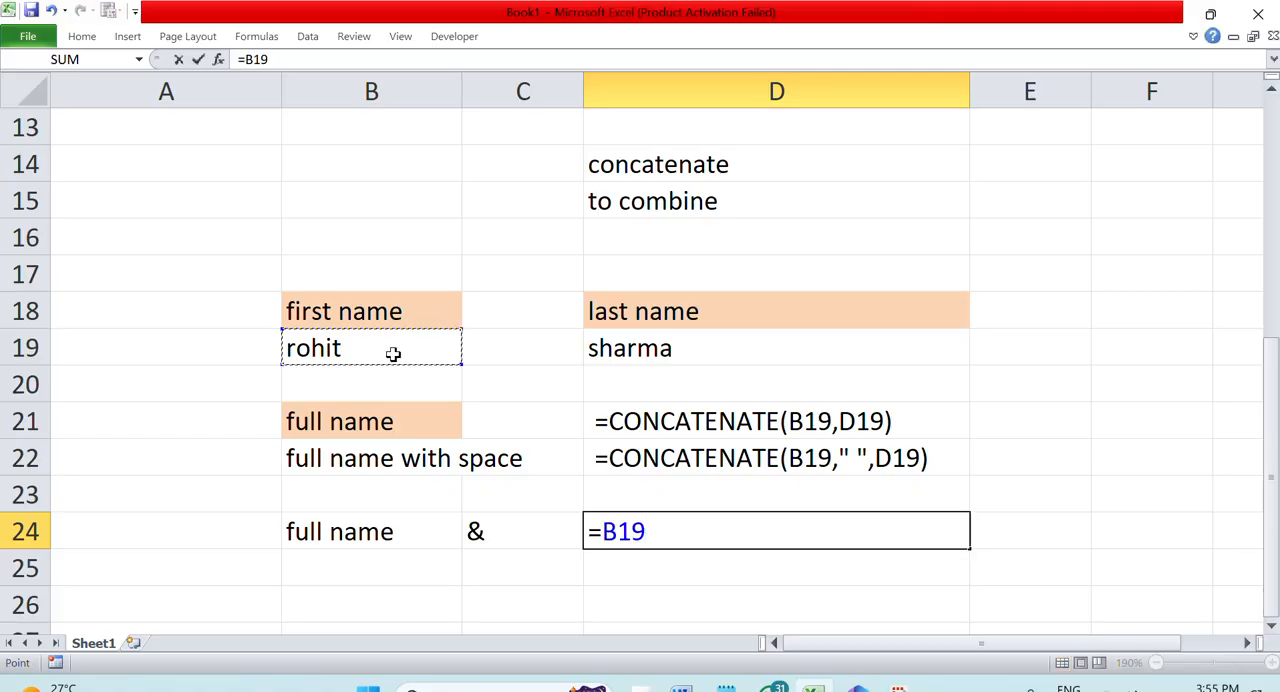
type("&")
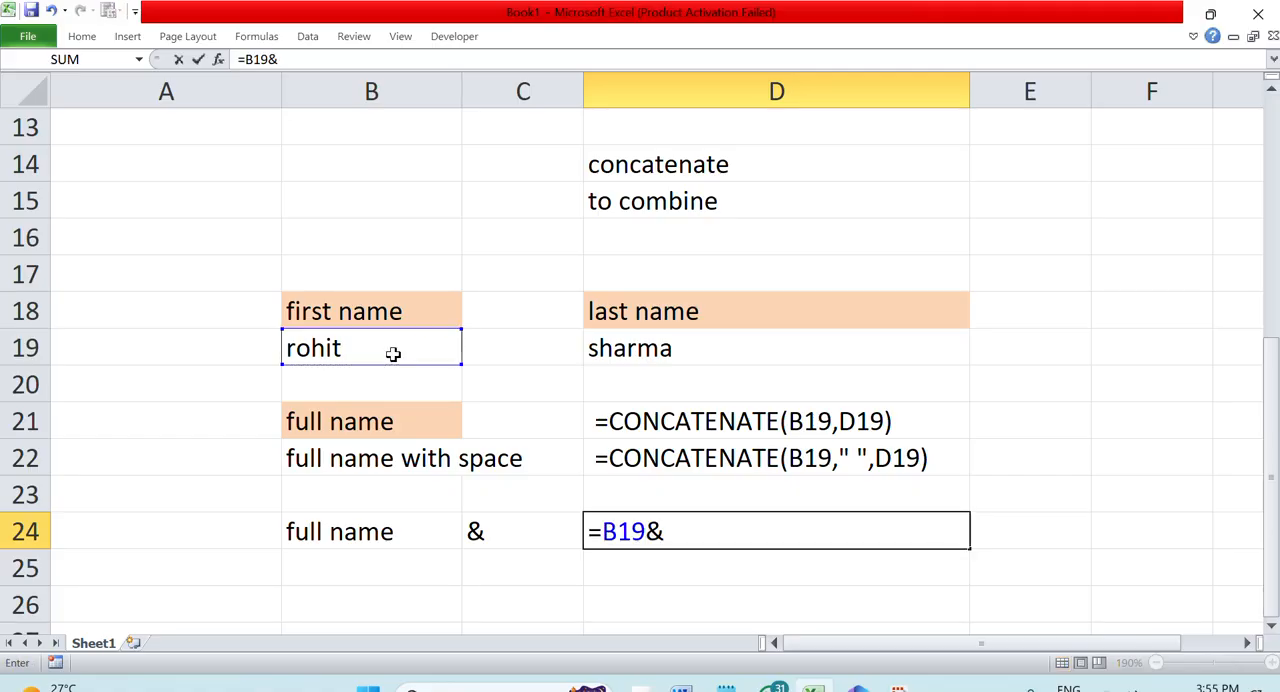
left_click(648, 343)
key("Return")
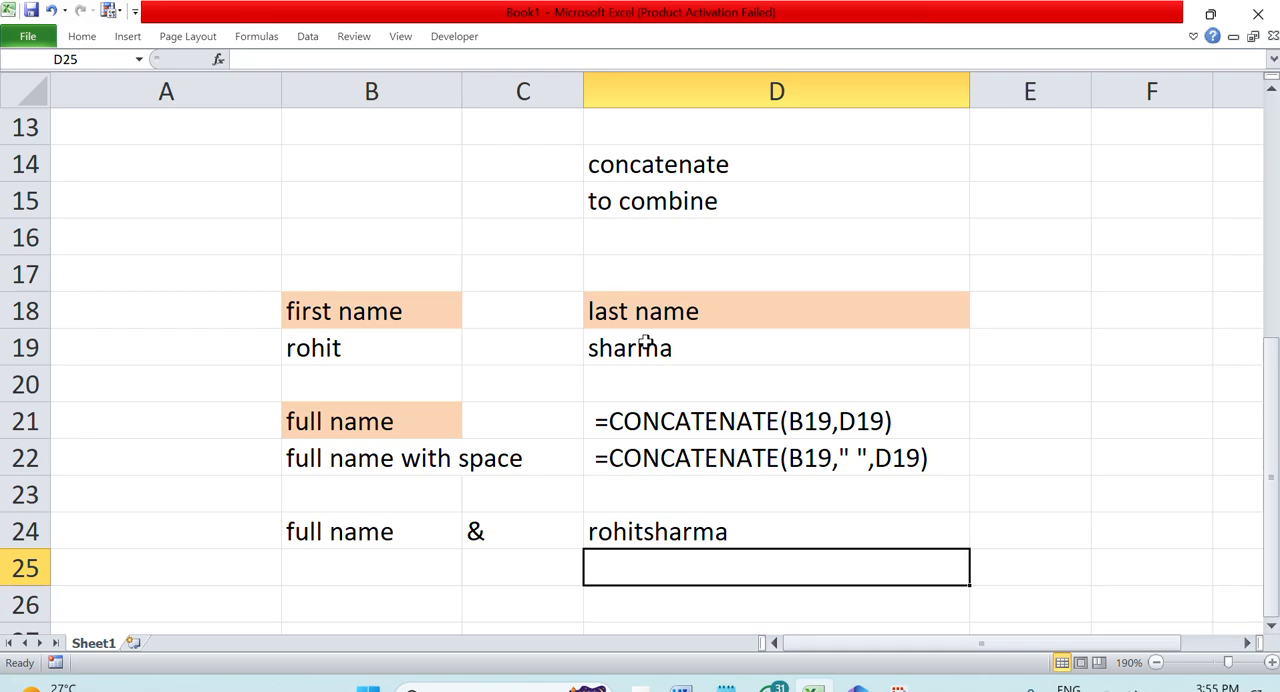
Enter the label "full name with space" in B25
double_click(331, 572)
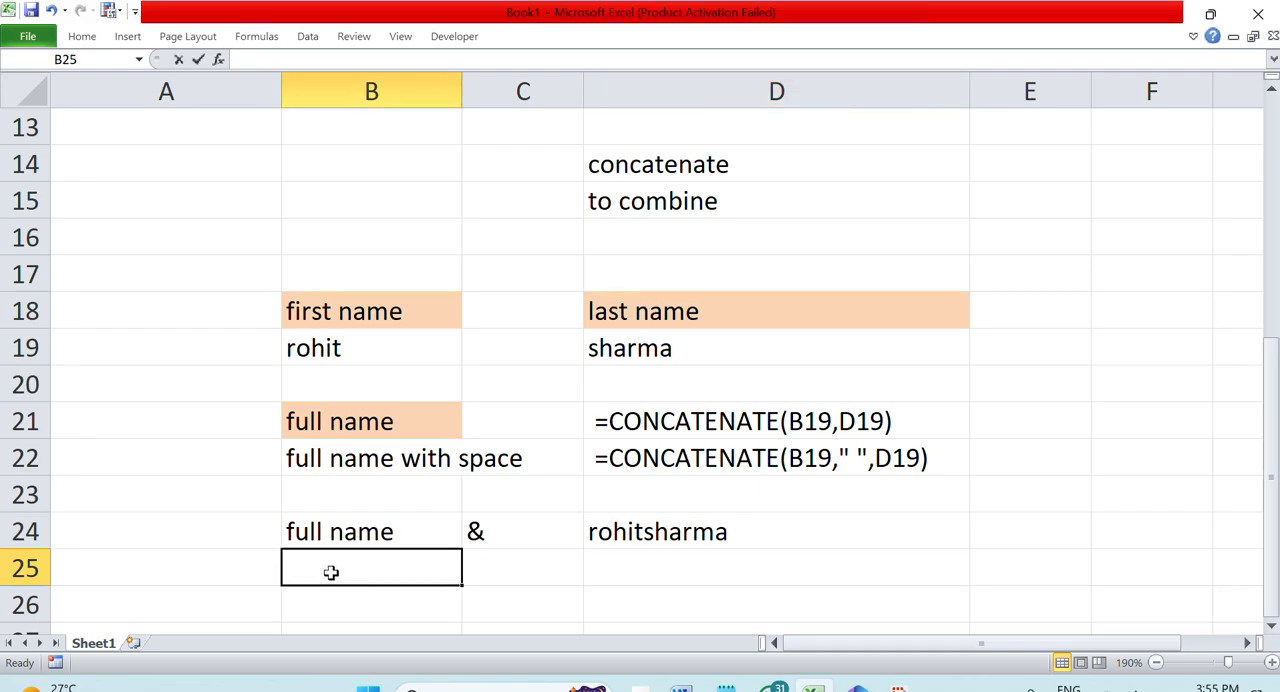
type("full name ")
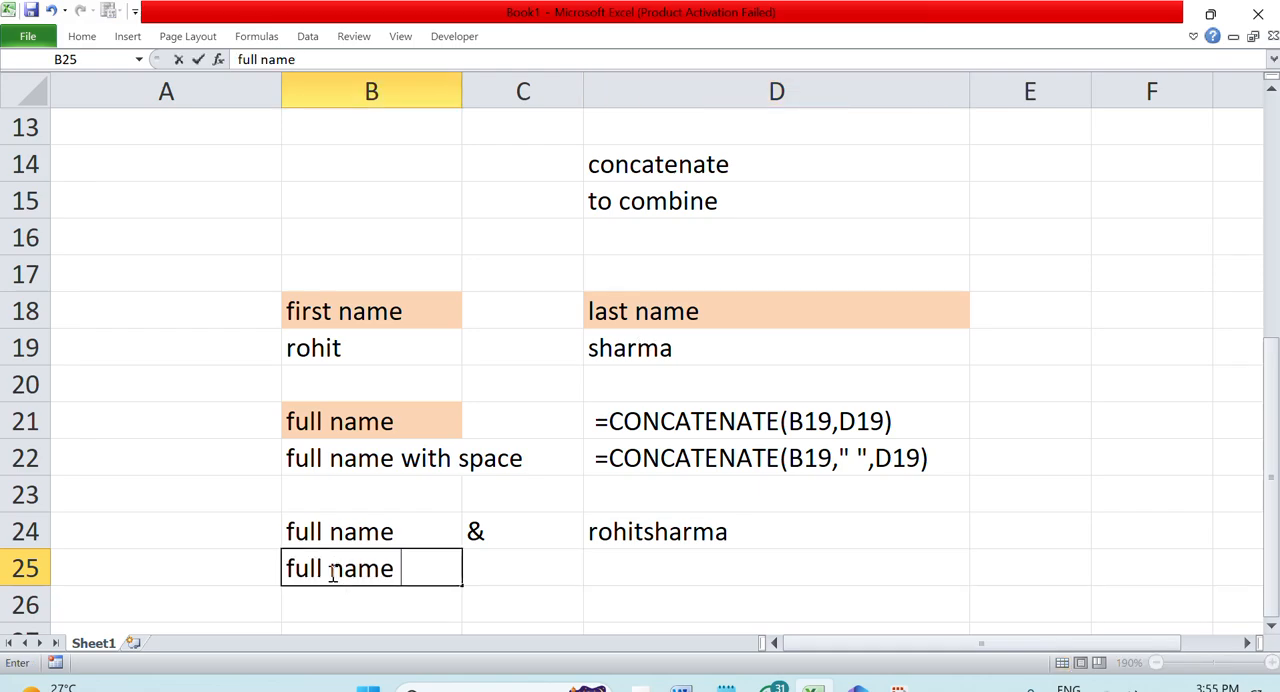
type("with")
key("Tab")
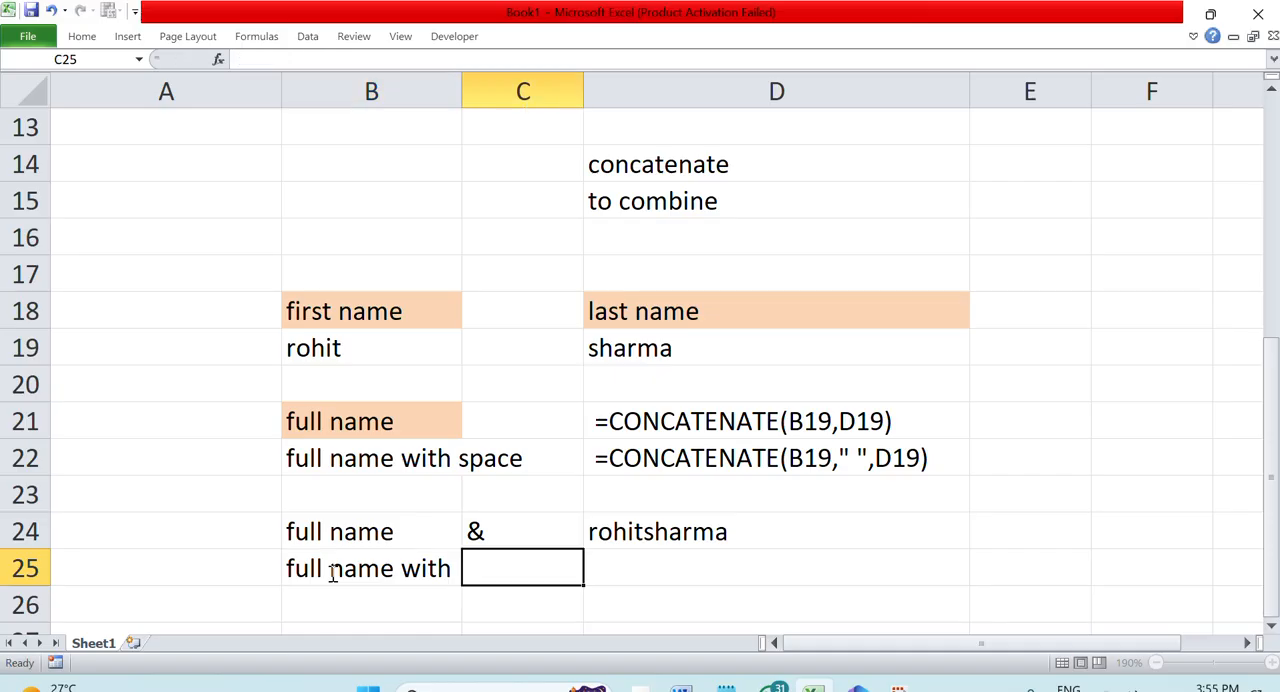
double_click(456, 566)
type("space")
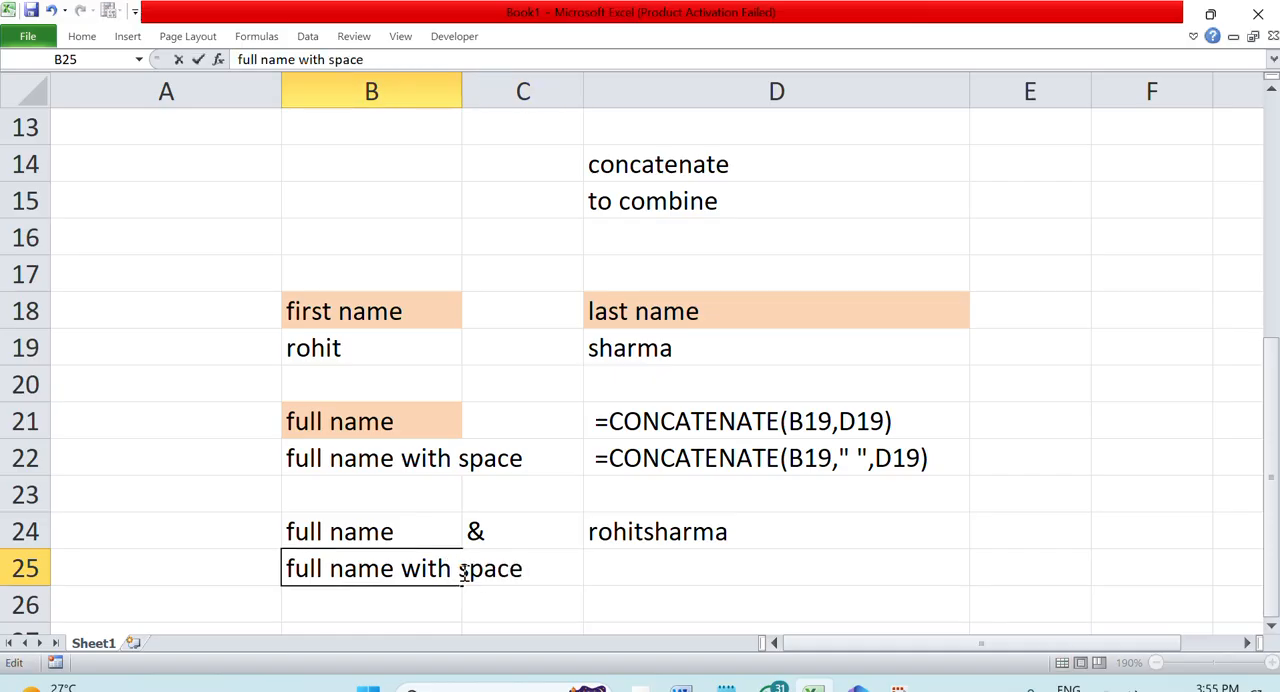
Enter the formula =B19&" "&D19 in D25 to join the names with a space between them
left_click(634, 561)
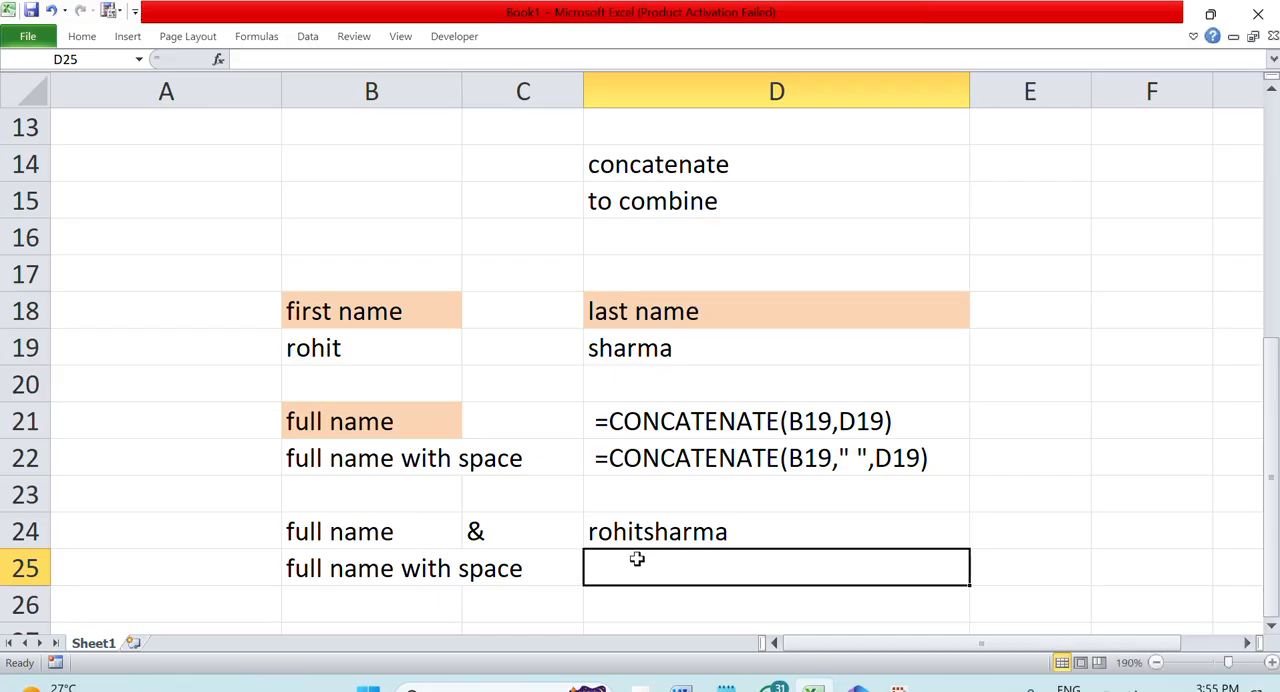
type("=")
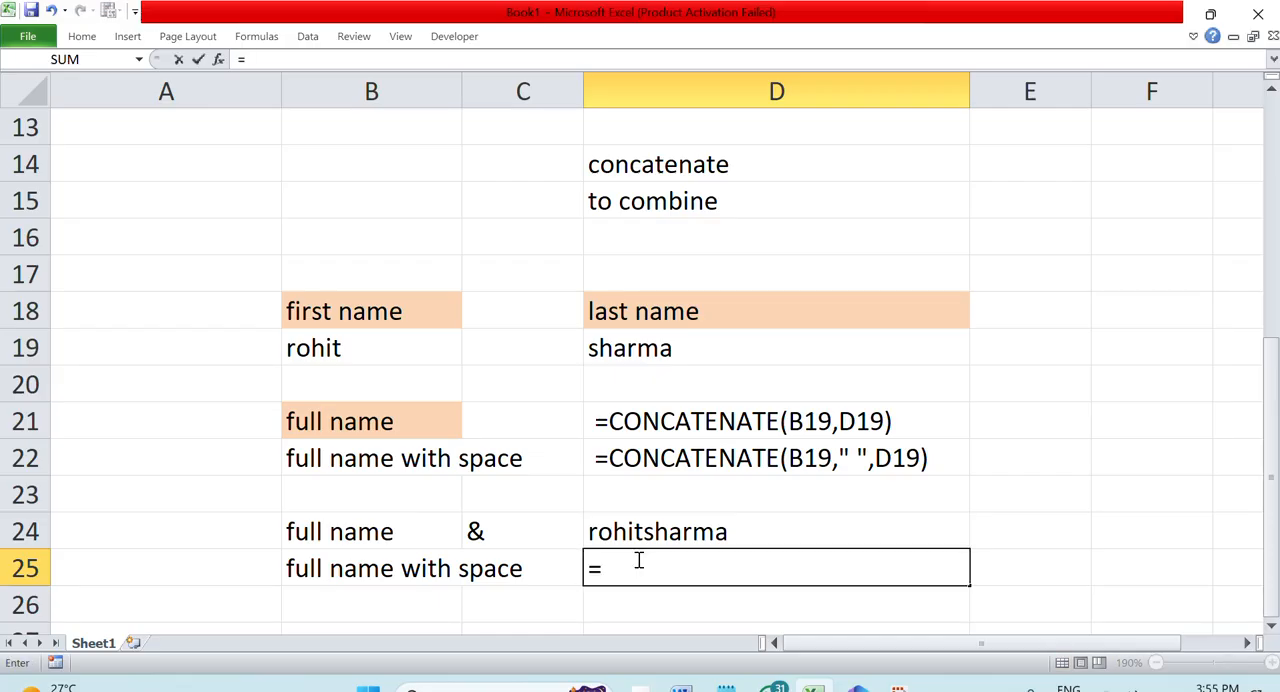
left_click(420, 354)
type("&")
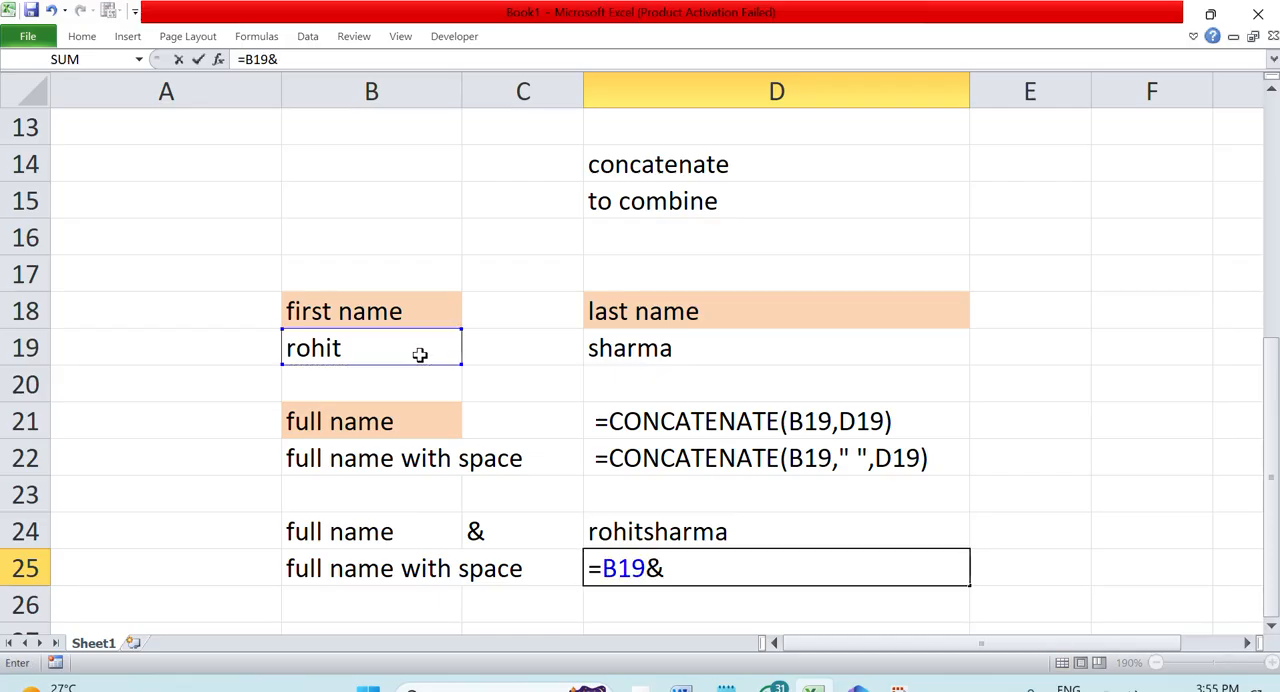
type("\" &")
key("BackSpace")
key("BackSpace")
type("\"&")
left_click(654, 346)
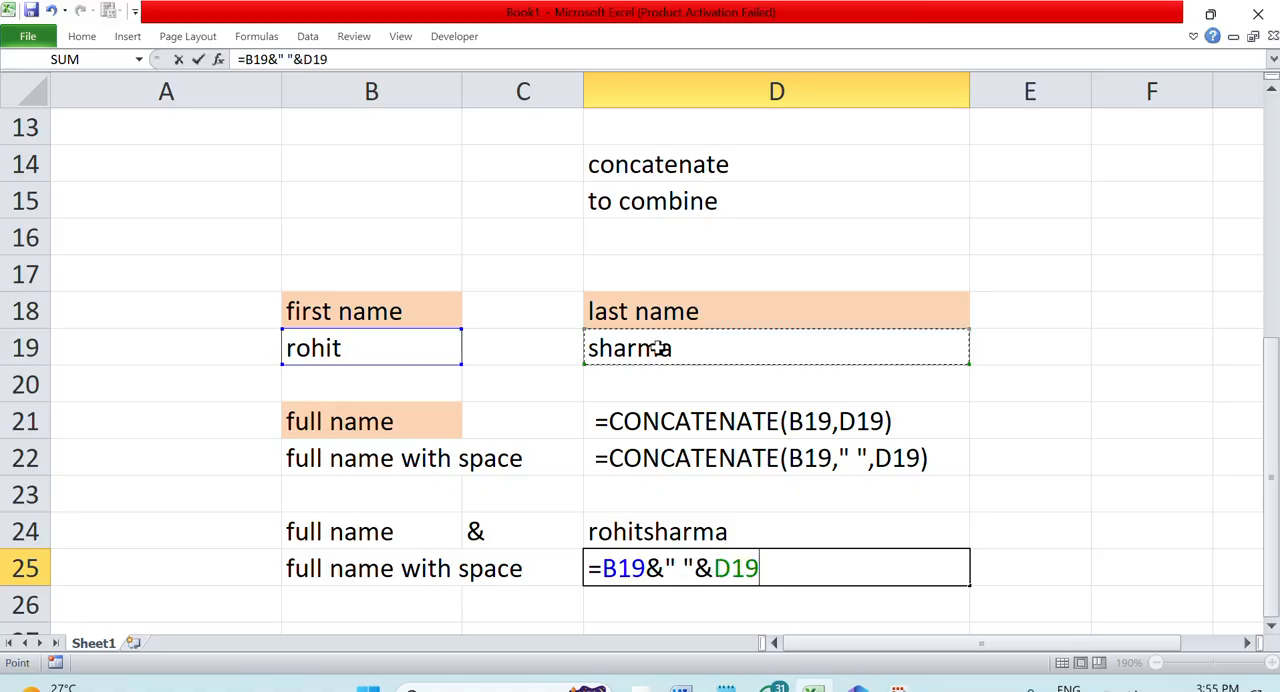
key("Return")
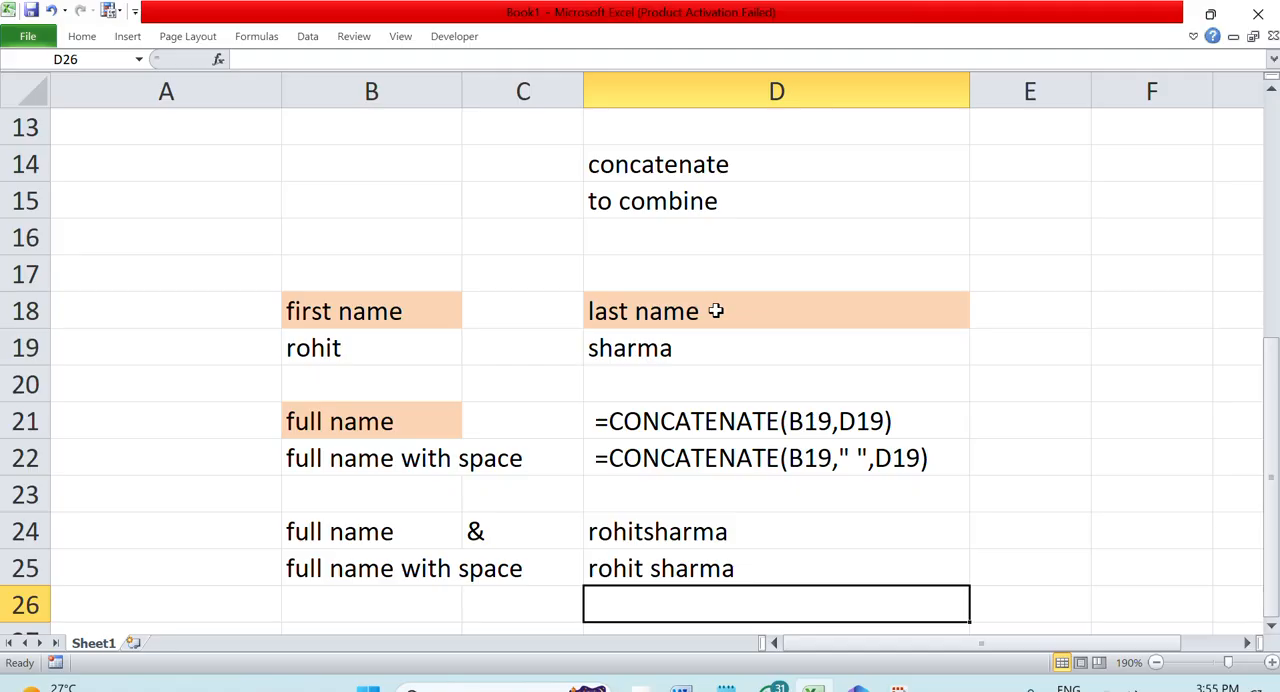
Turn the ampersand formulas in D24 and D25 into visible text by adding a leading space before each equals sign
double_click(688, 537)
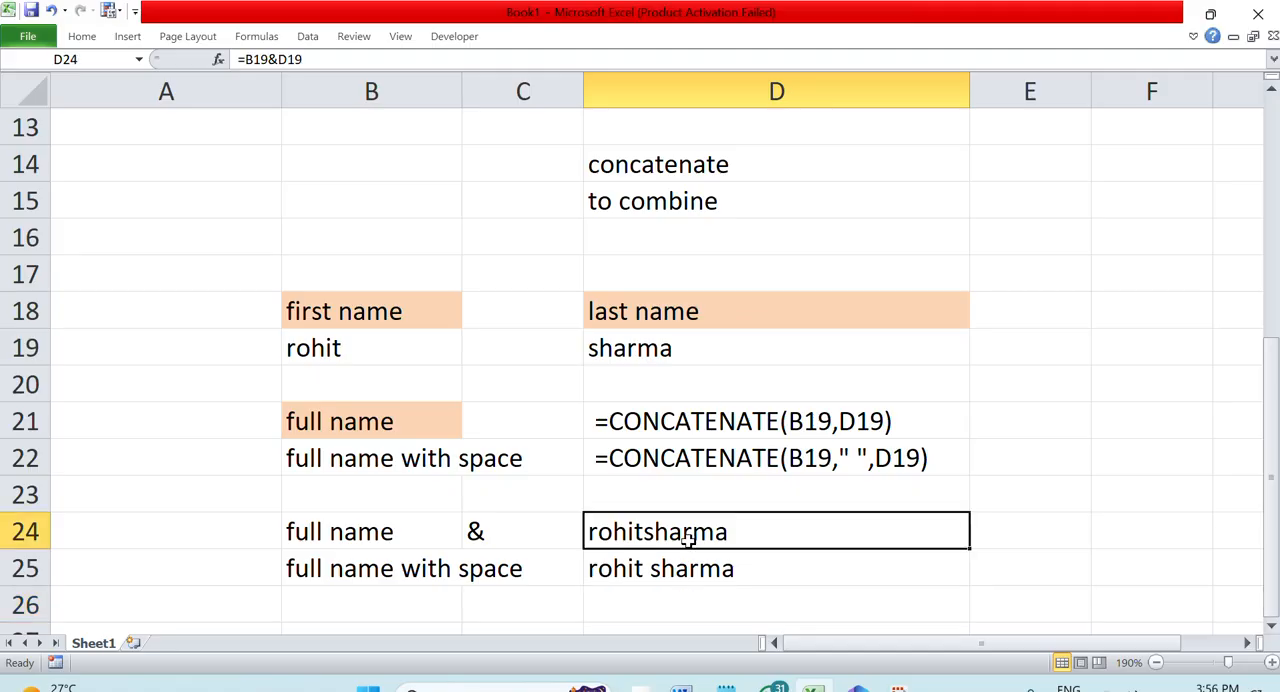
left_click(592, 527)
double_click(607, 563)
left_click(592, 566)
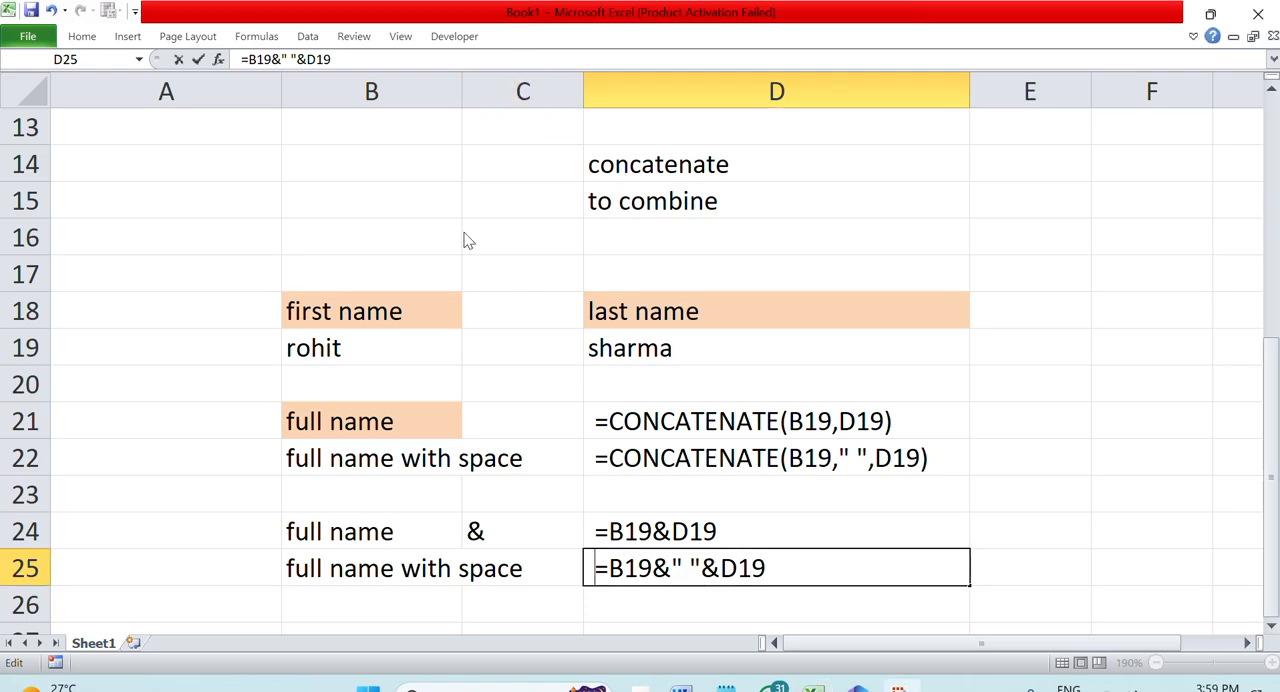
left_click(429, 228)
Clear the first three entries of the function list in A1:A3
scroll(424, 222, "up", 4)
left_click_drag(176, 144, 179, 174)
key("Delete")
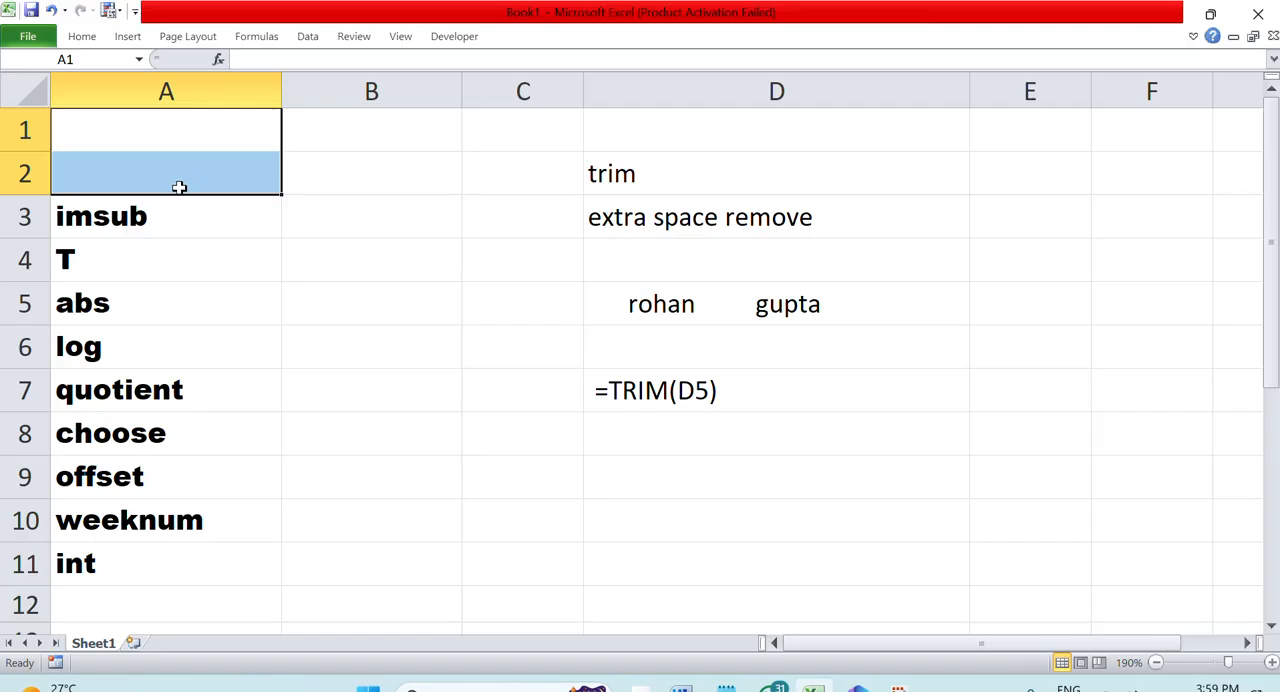
left_click(254, 233)
key("Delete")
Enter the heading "imsub" in C32 and the description "to substract" in C33
scroll(474, 323, "down", 10)
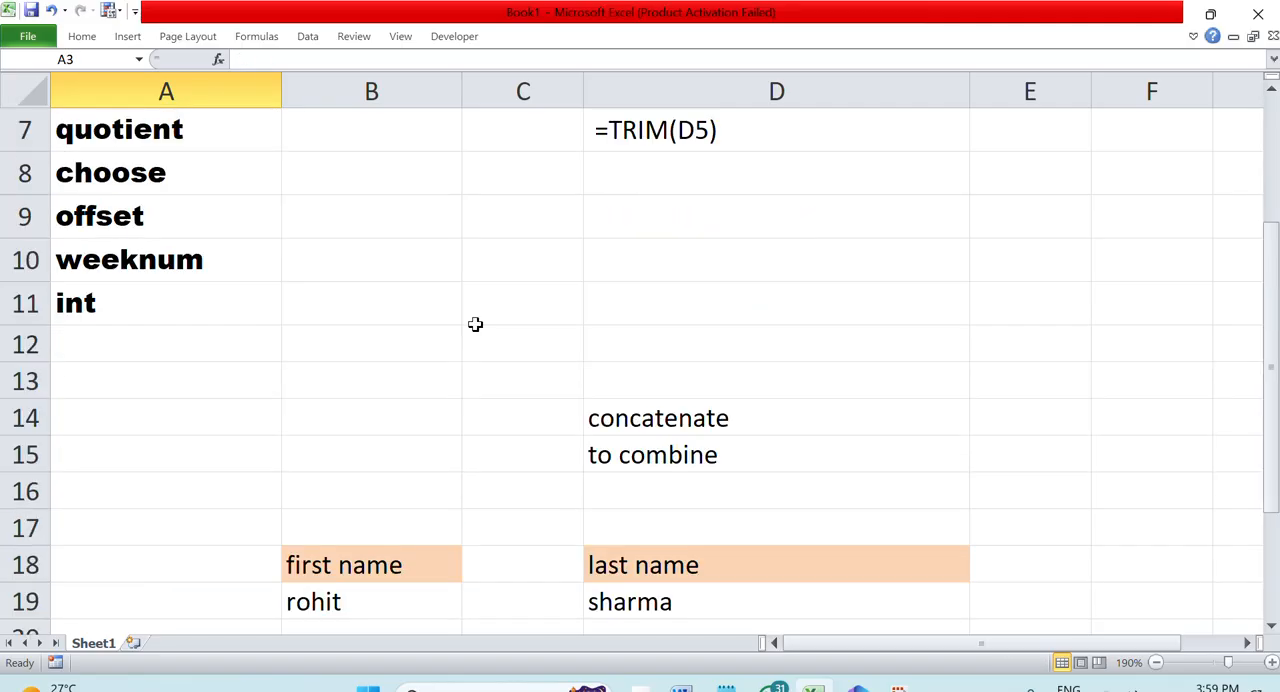
left_click(550, 161)
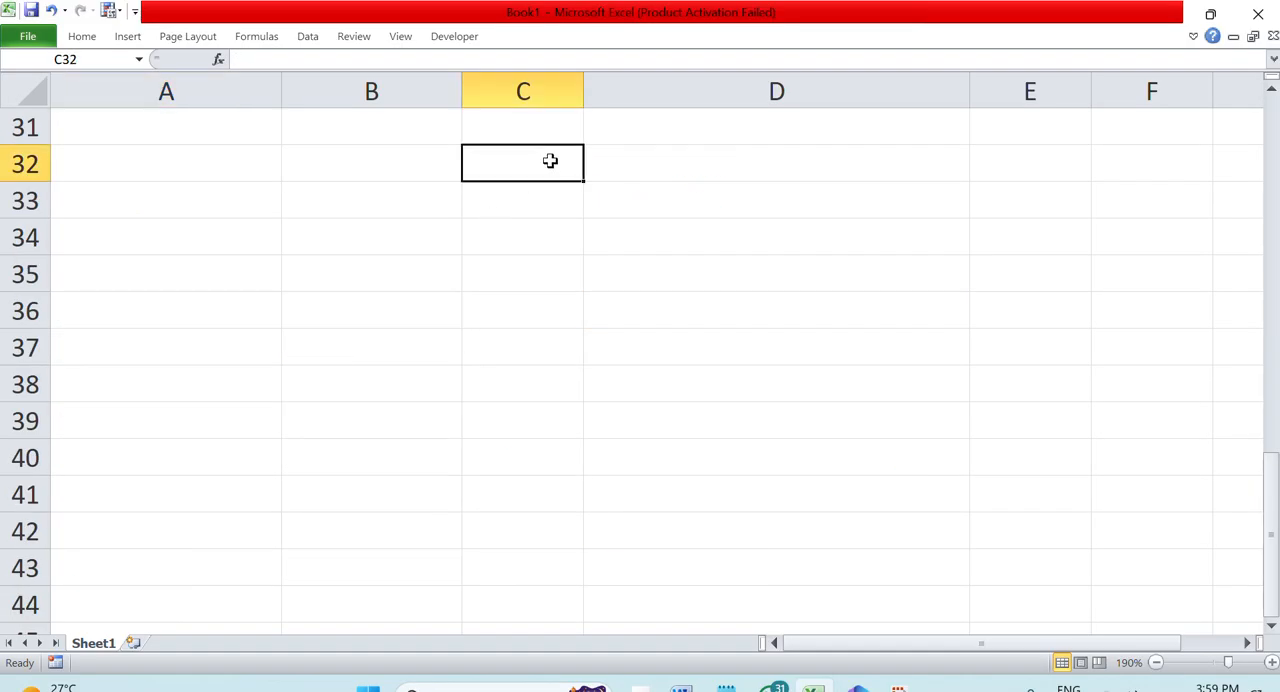
type("imsub")
key("Return")
type("to subs")
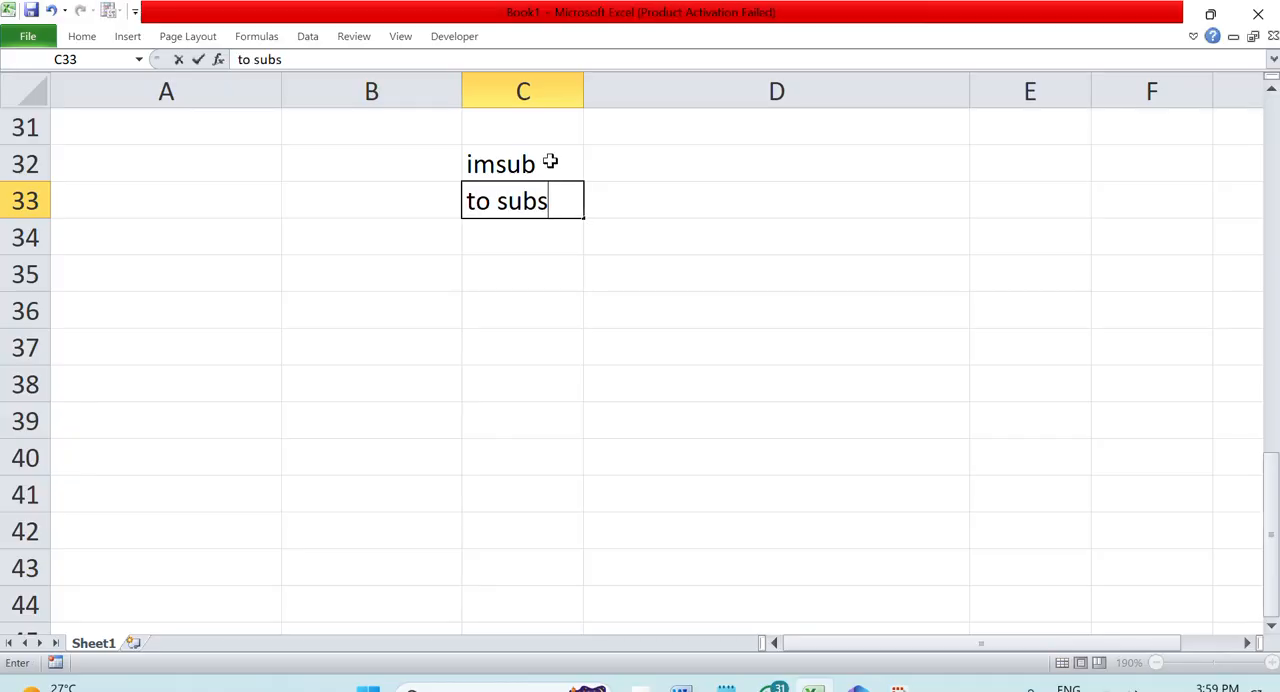
type("tract")
key("Return")
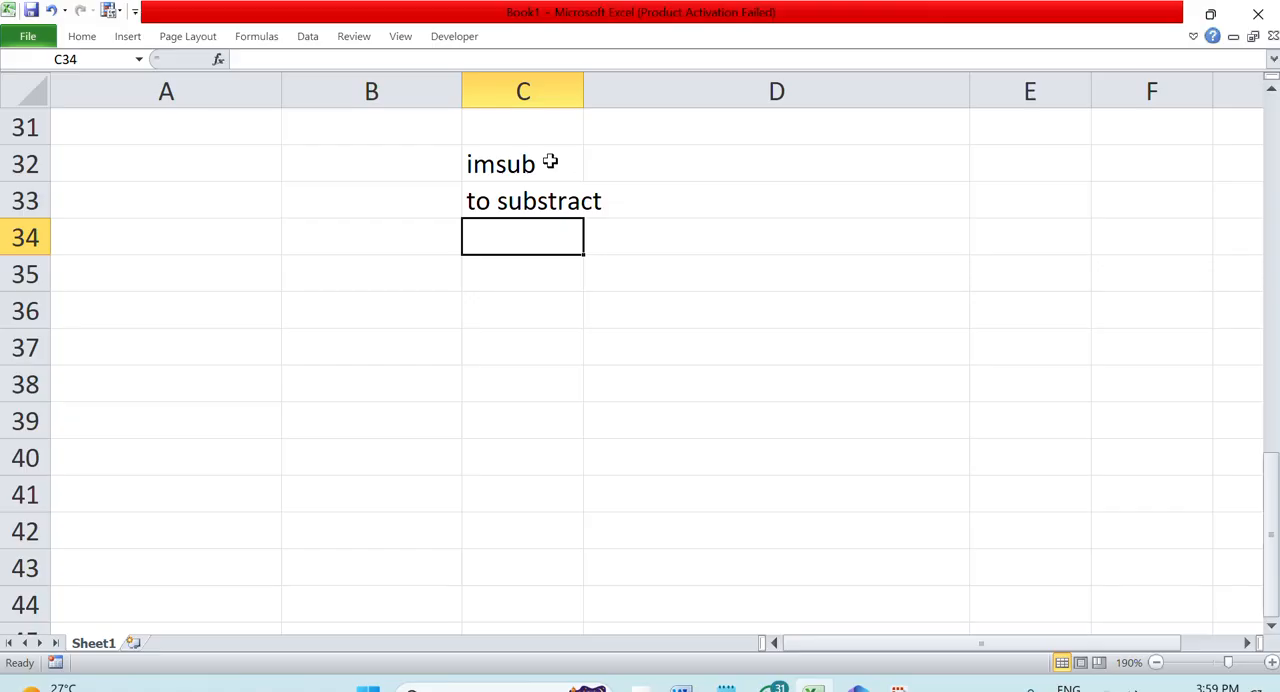
Enter the labels "number1" in C35 and "number2" in C36
key("Return")
type("number1")
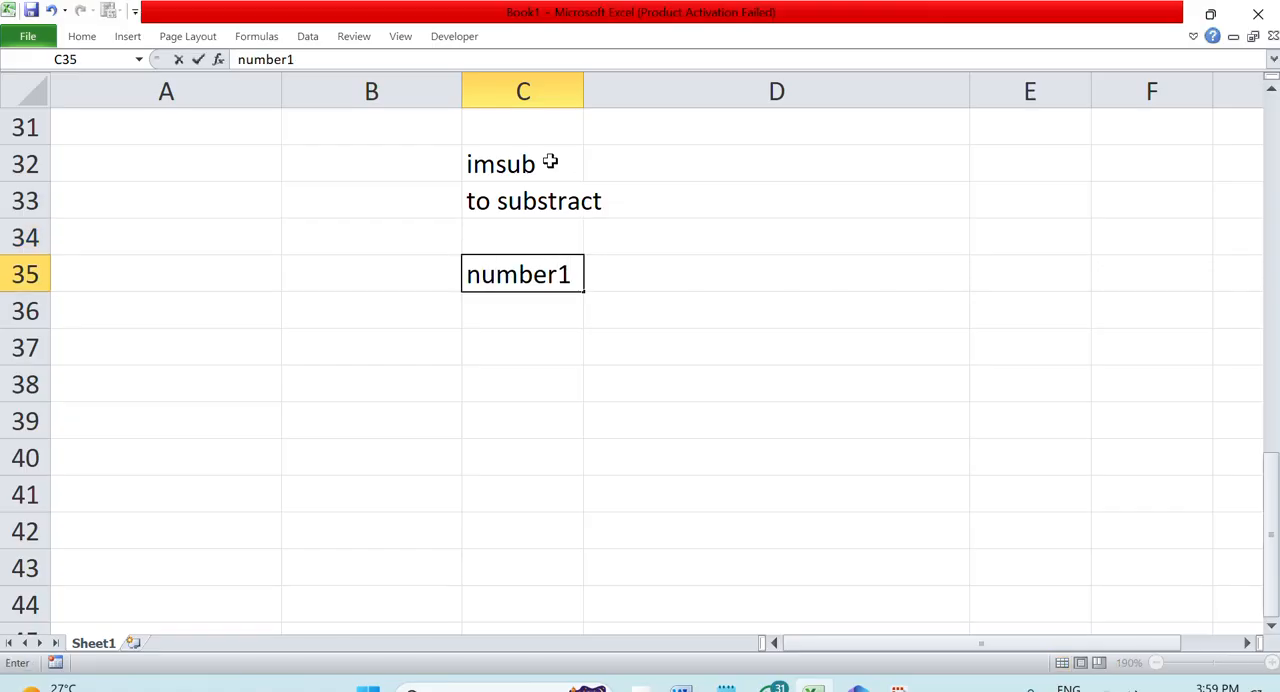
key("Return")
type("number2")
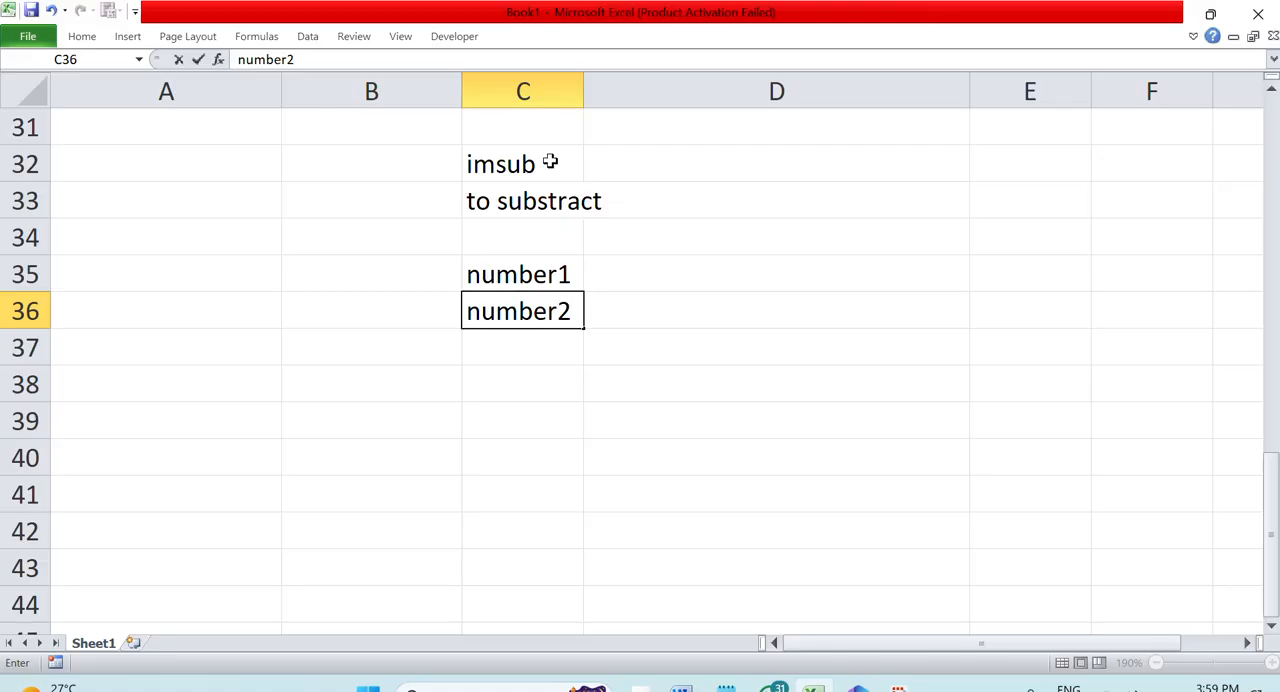
Enter 45 in D35 beside number1 and 6 in D36 beside number2
key("Right")
key("Up")
type("45")
key("Return")
type("6")
key("Return")
key("Return")
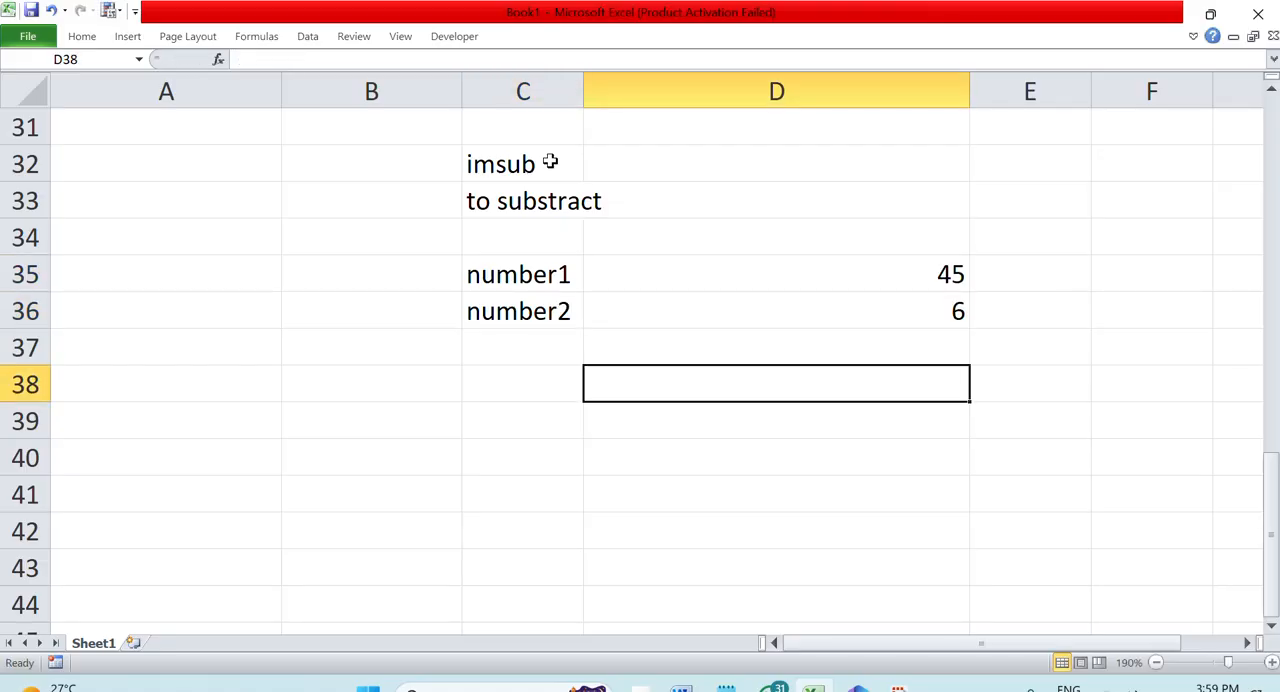
Enter =IMSUB(D35,D36) in D38 to subtract number2 from number1
type("=imsub(")
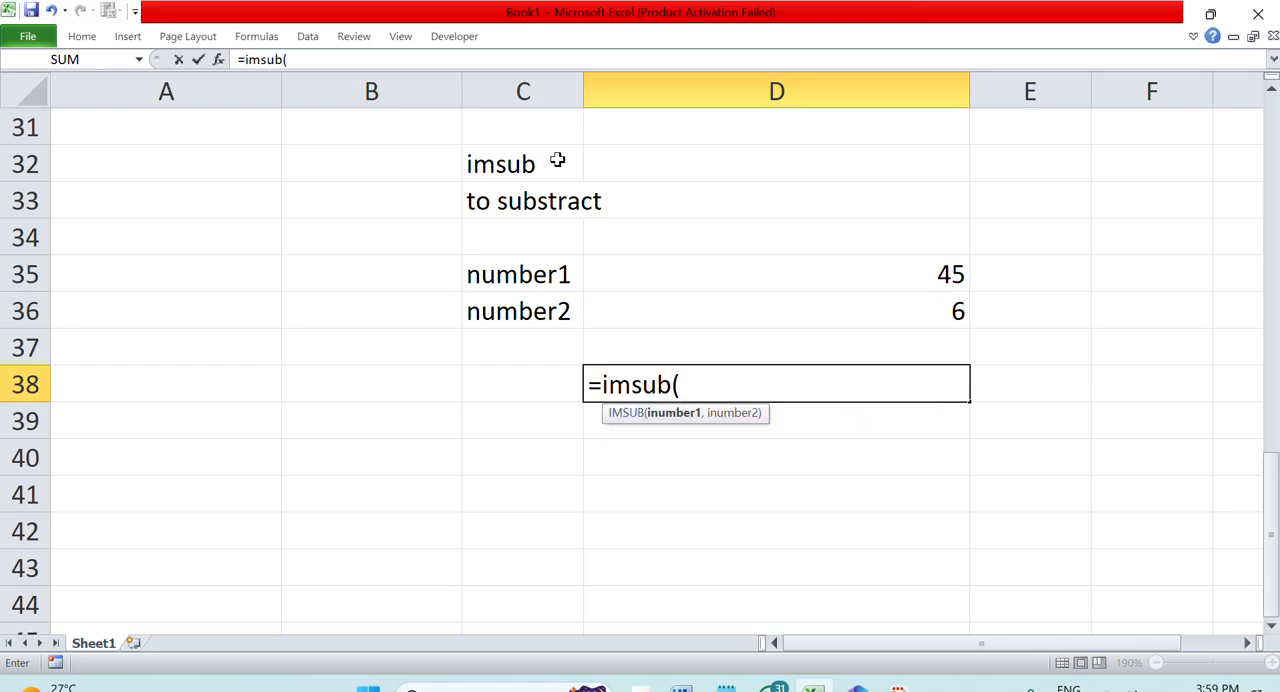
left_click(760, 275)
type(",")
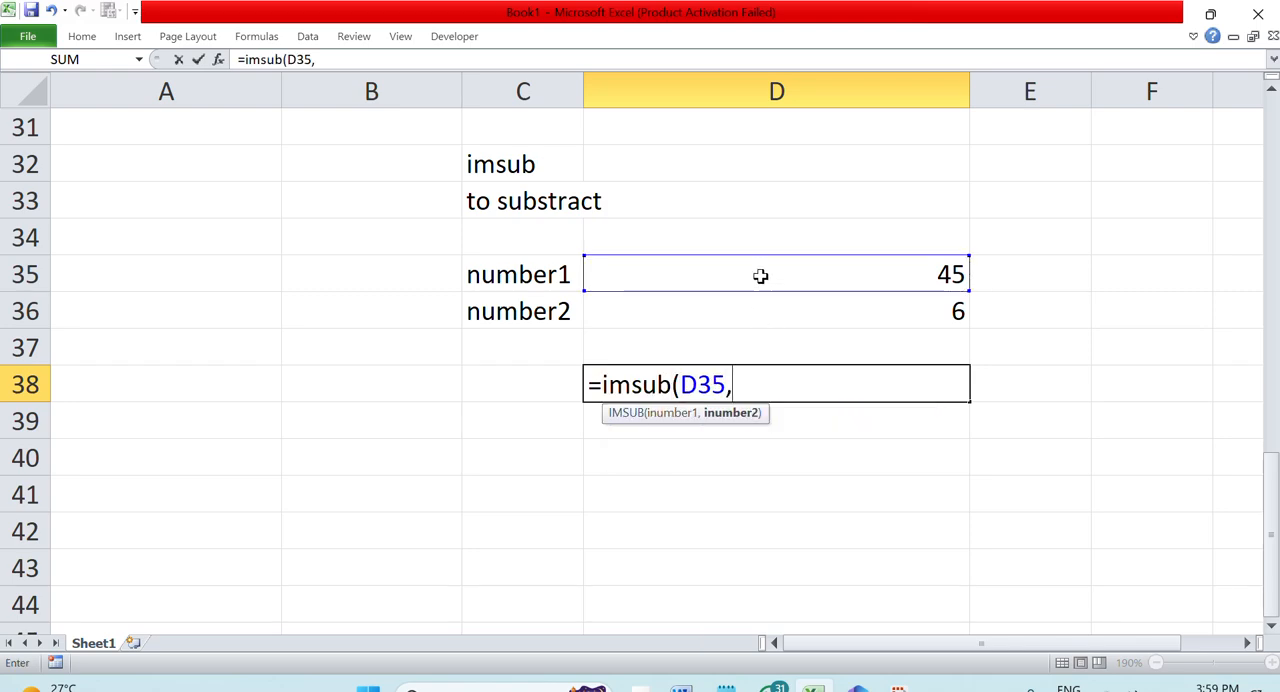
left_click(758, 311)
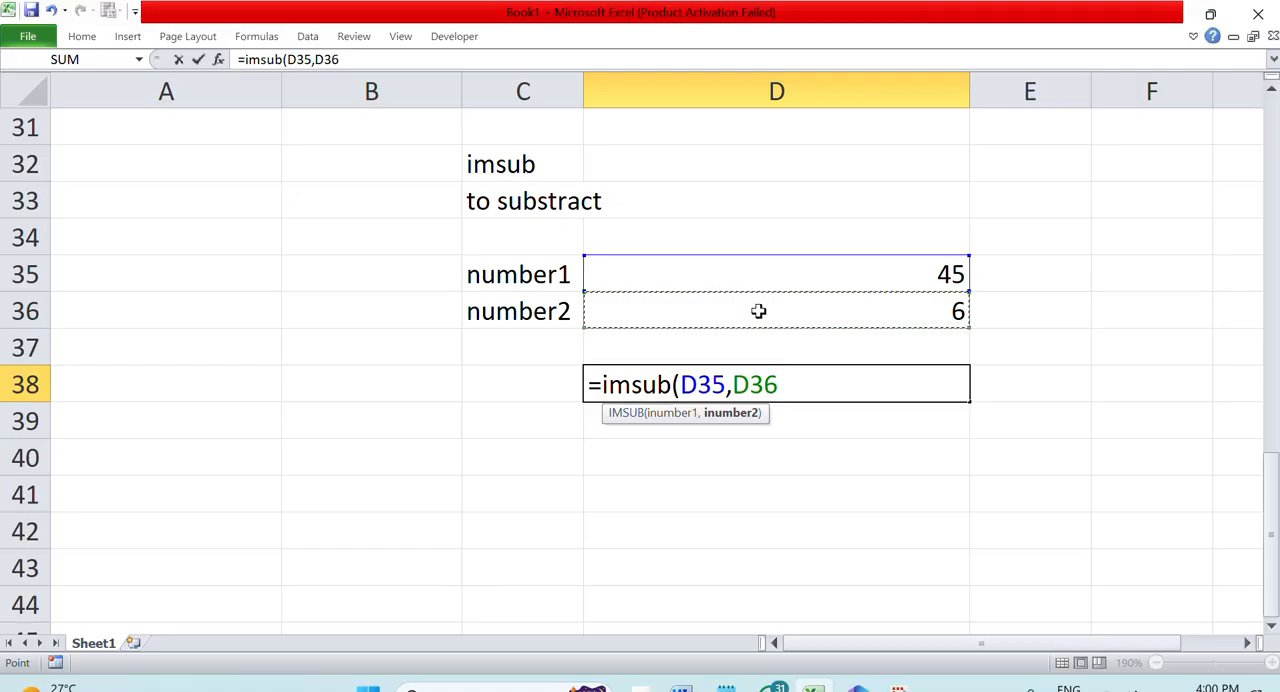
key("Return")
Enter the label "substract" in C38 and open the D38 formula for editing in front of its equals sign
left_click(515, 385)
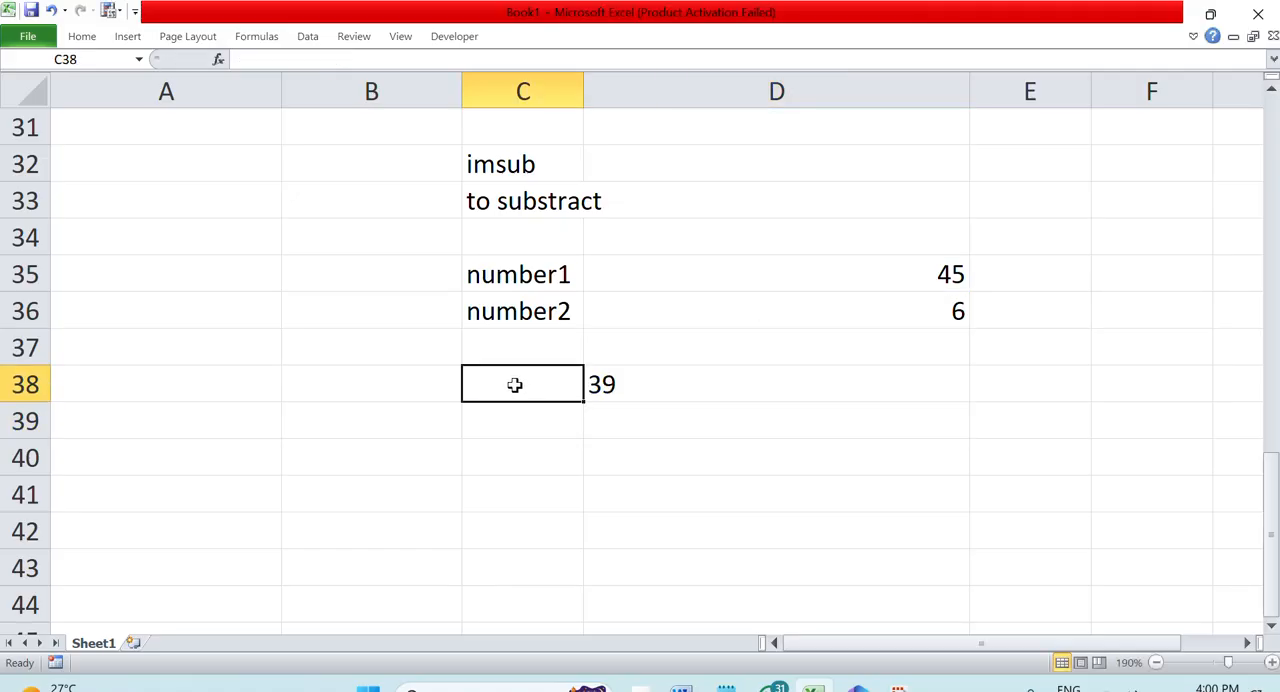
double_click(515, 385)
type("substract")
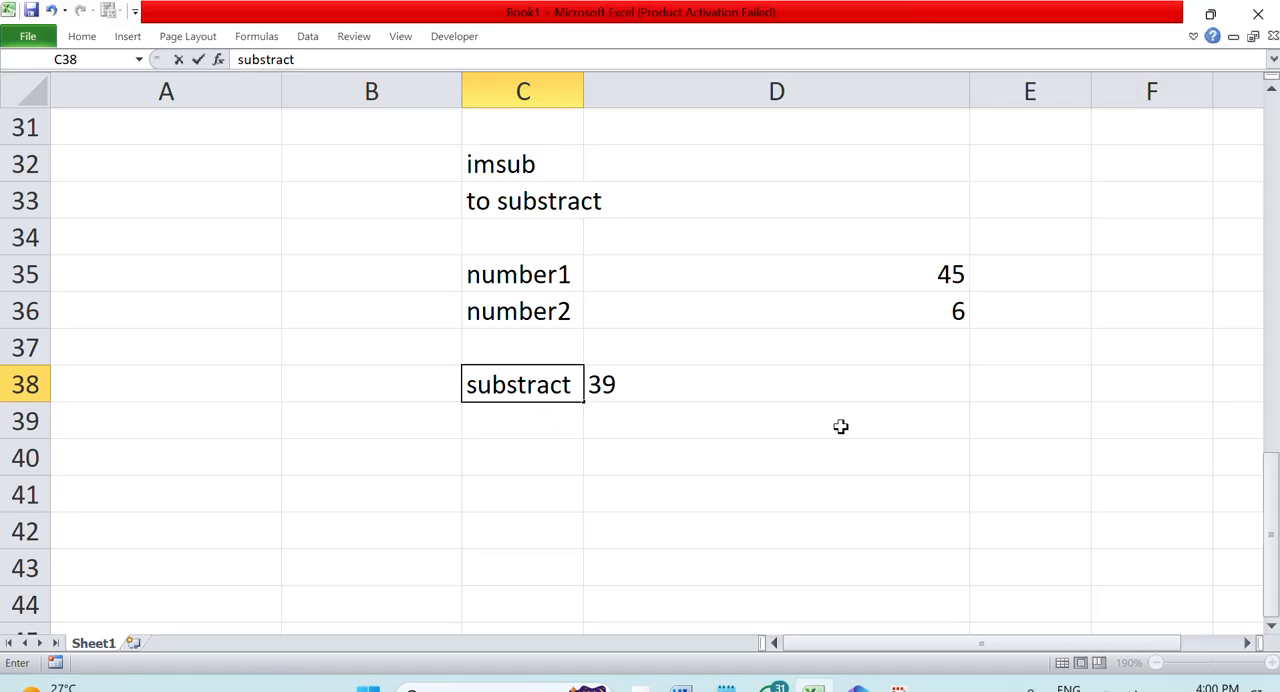
left_click(845, 444)
double_click(690, 390)
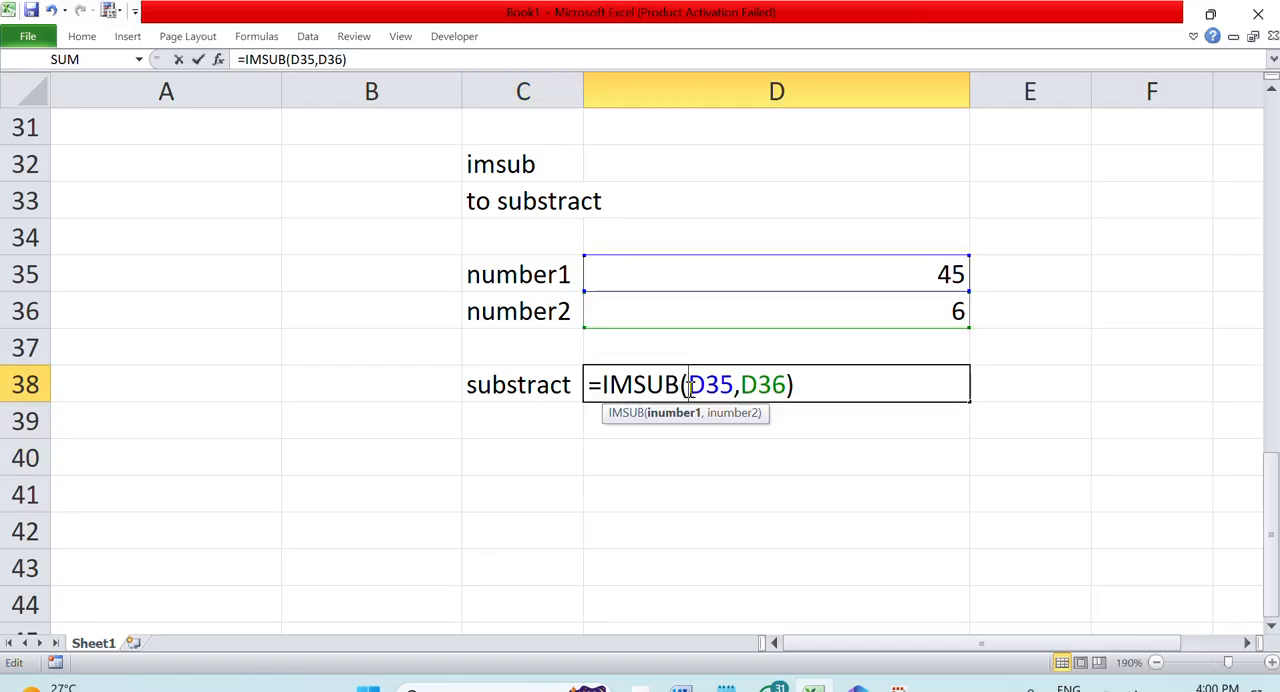
left_click(590, 387)
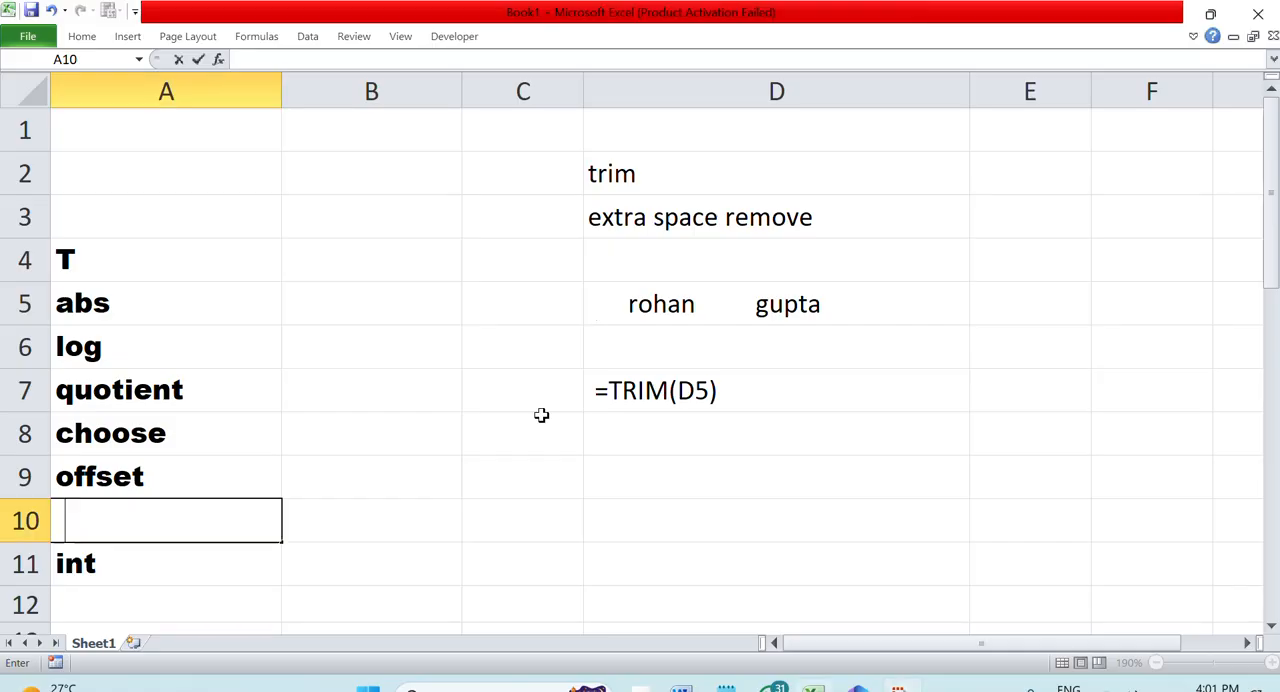
Enter the heading "weeknum" in B53 for the next function example
scroll(541, 414, "down", 4)
left_click(541, 414)
scroll(541, 414, "down", 13)
left_click(372, 165)
type("week")
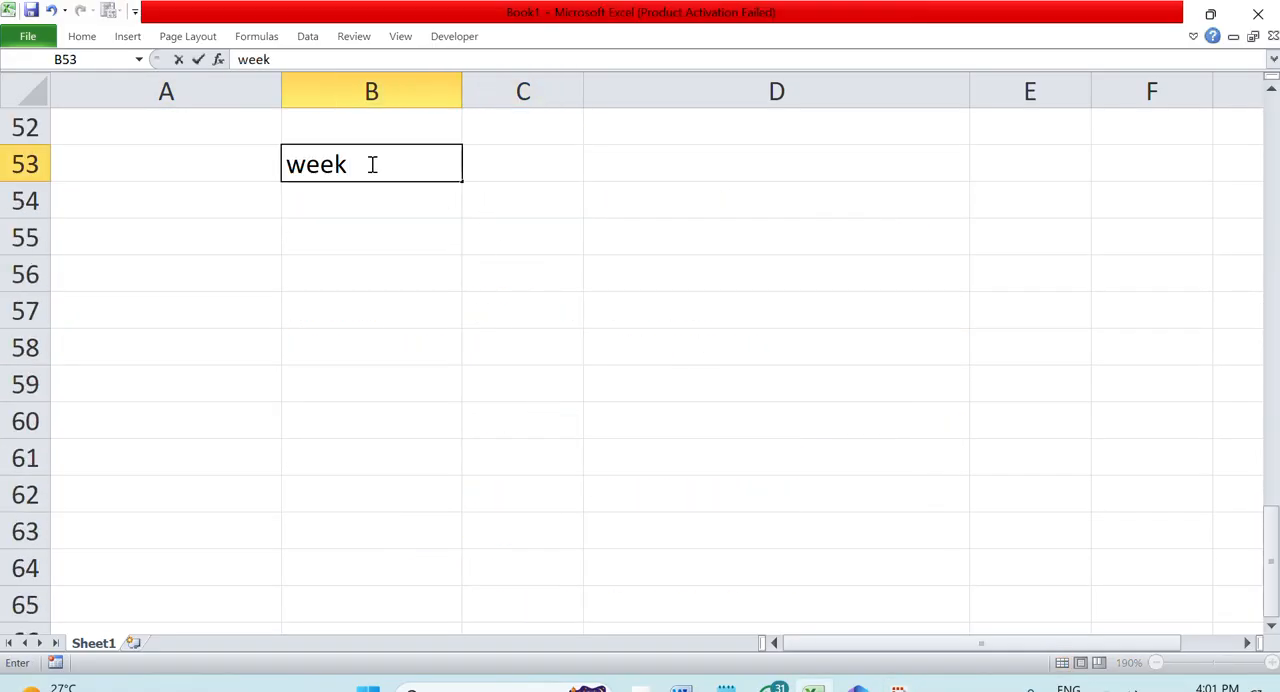
type("num")
key("Return")
key("Return")
Describe the function below its heading with "week" in B55 and "number" in B56
type("w")
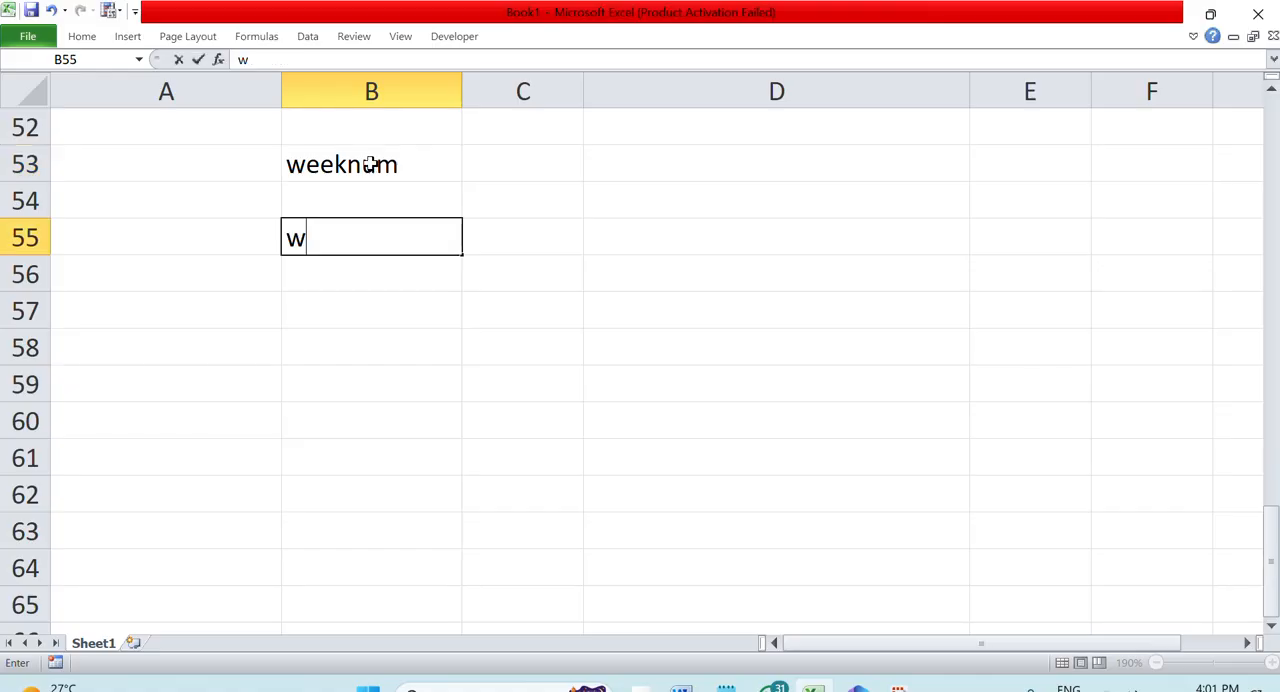
type("eek")
key("Return")
type("number")
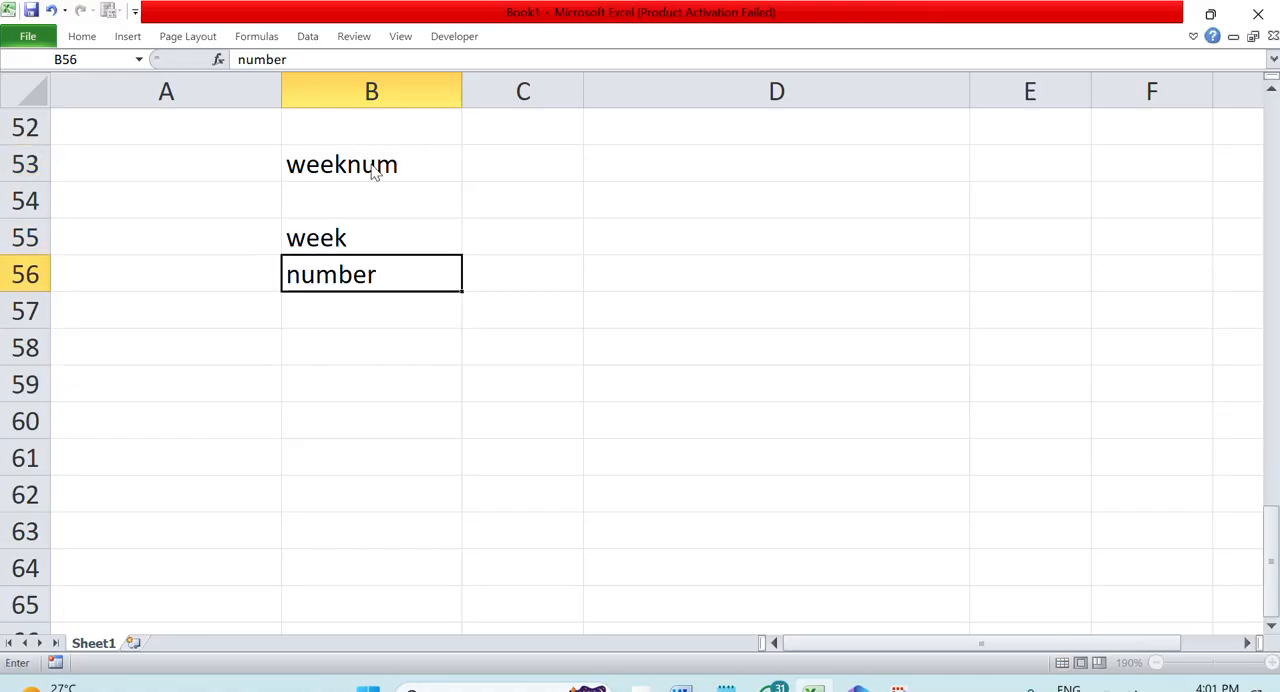
key("Return")
key("Right")
Enter "1 year" in C59 and 52 beside it in D59
left_click(495, 370)
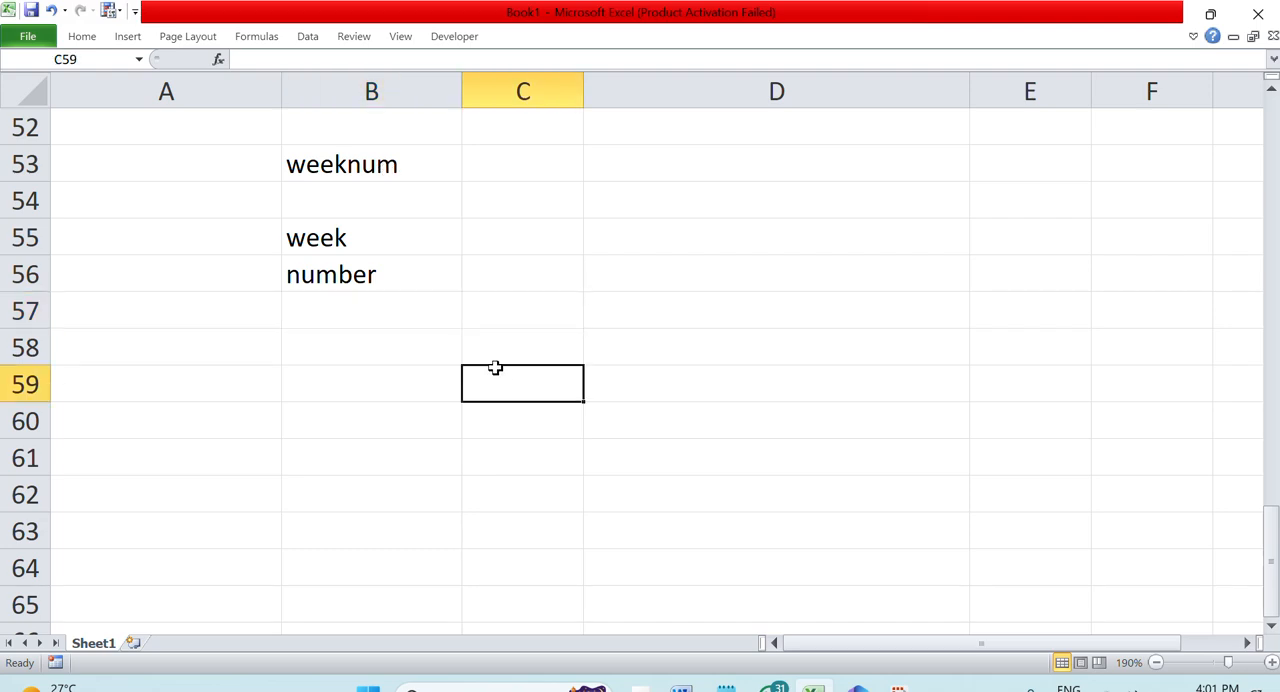
type("=1 year")
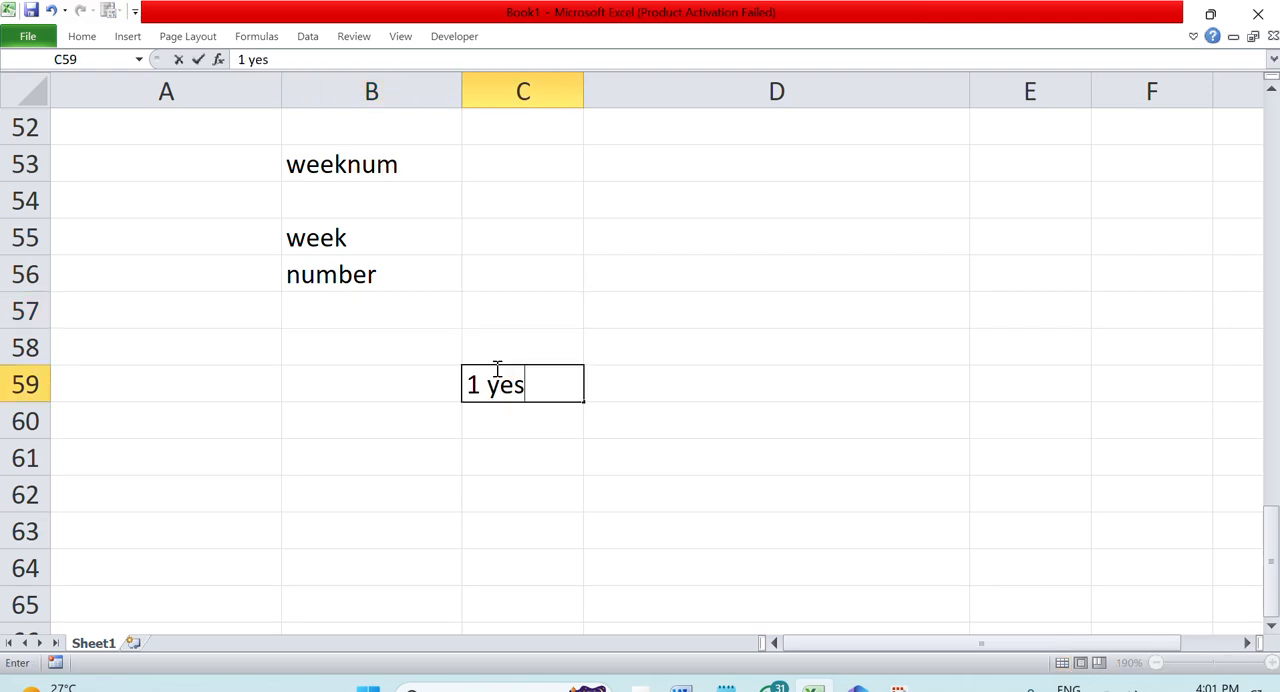
key("Tab")
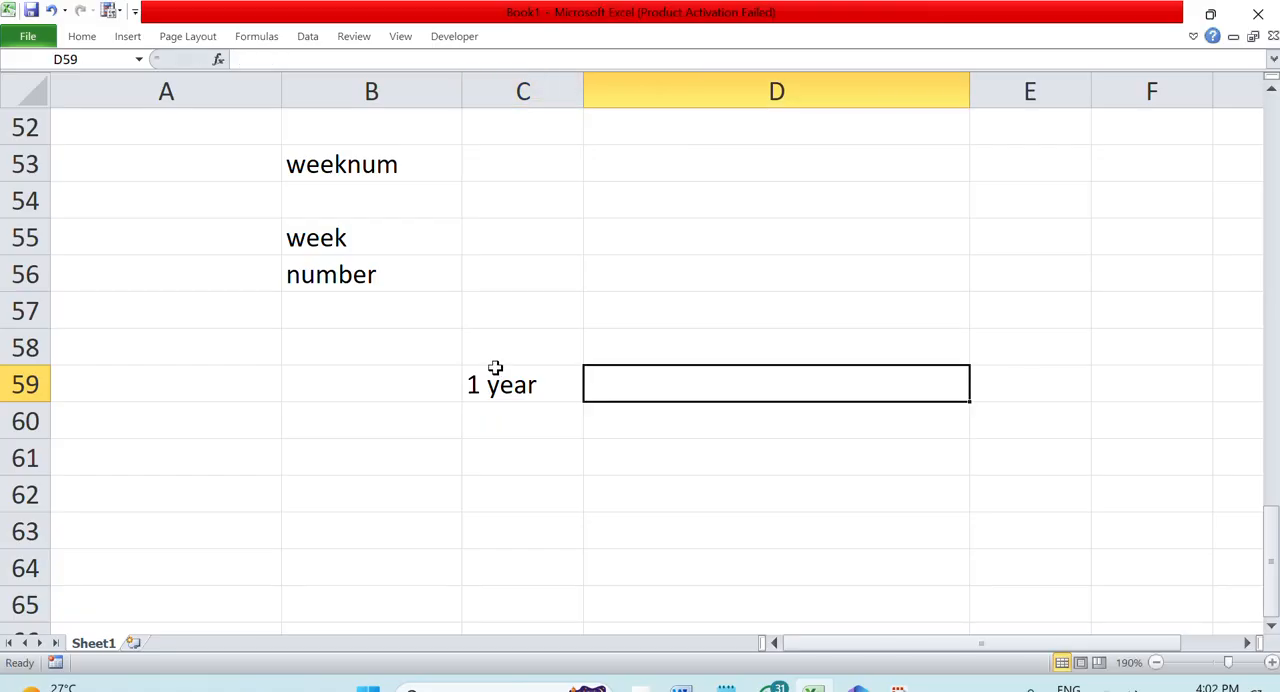
type("52")
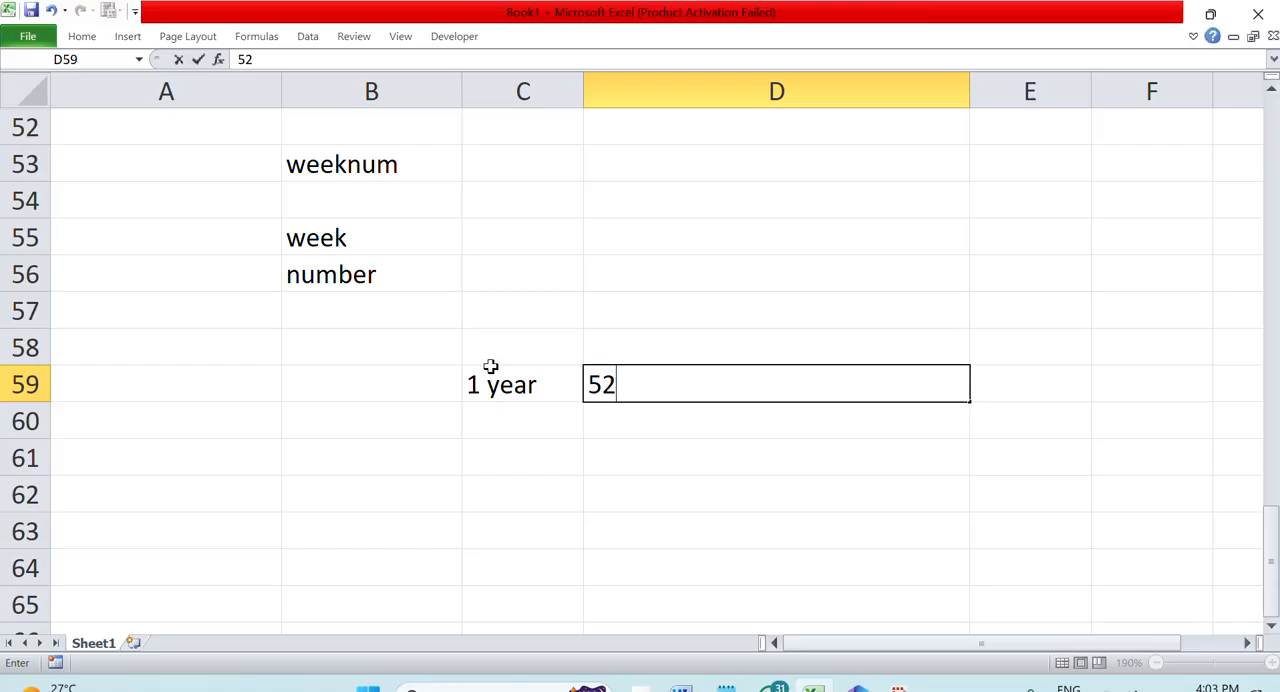
Enter the label "date" in C61 and the formula =TODAY() in C62
left_click(521, 472)
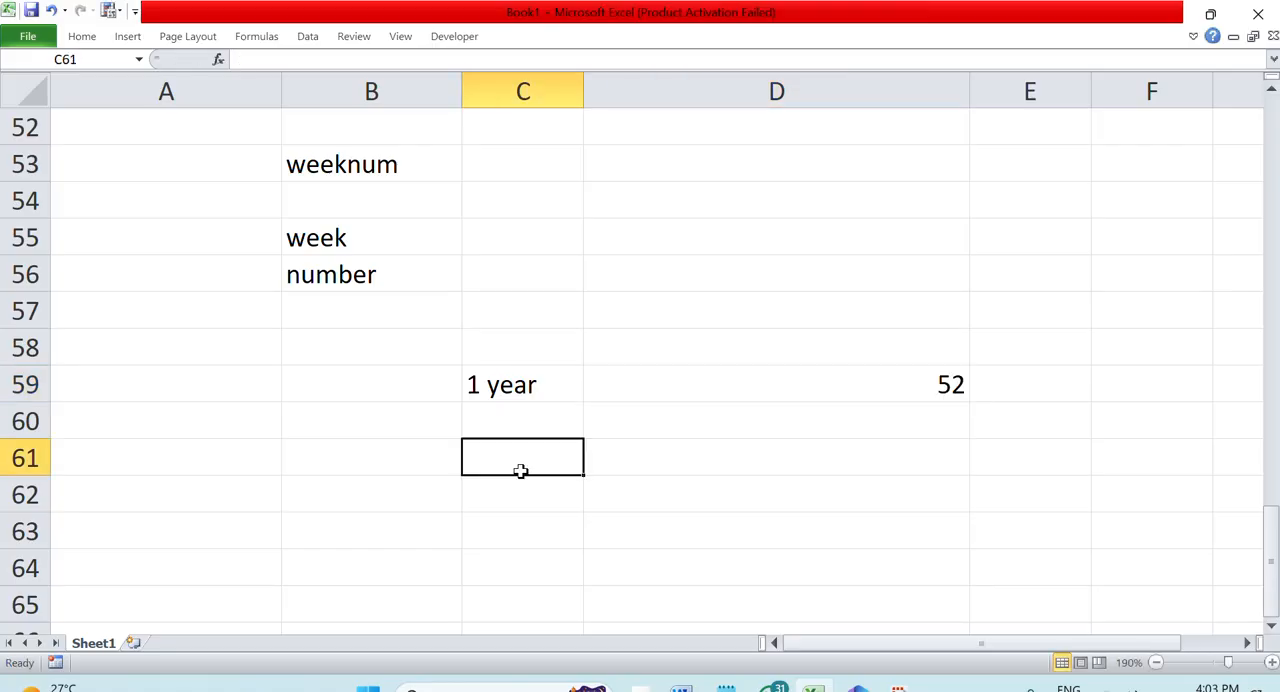
type("date")
key("Return")
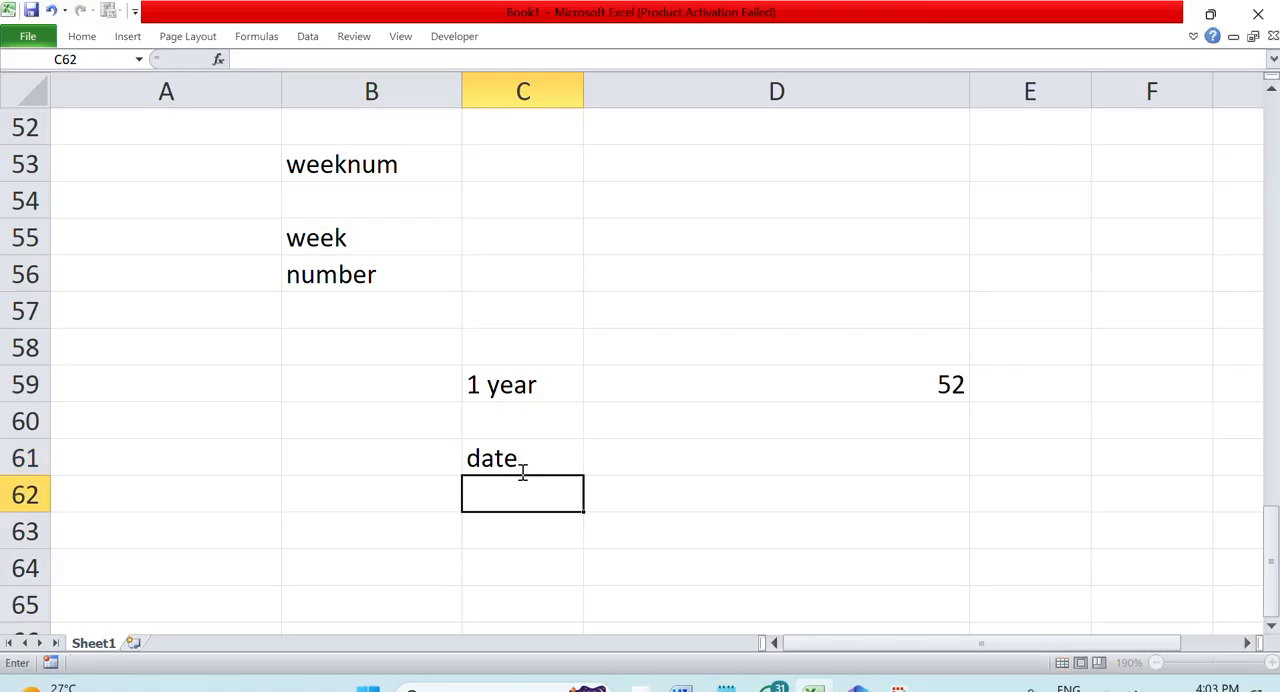
type("=toda")
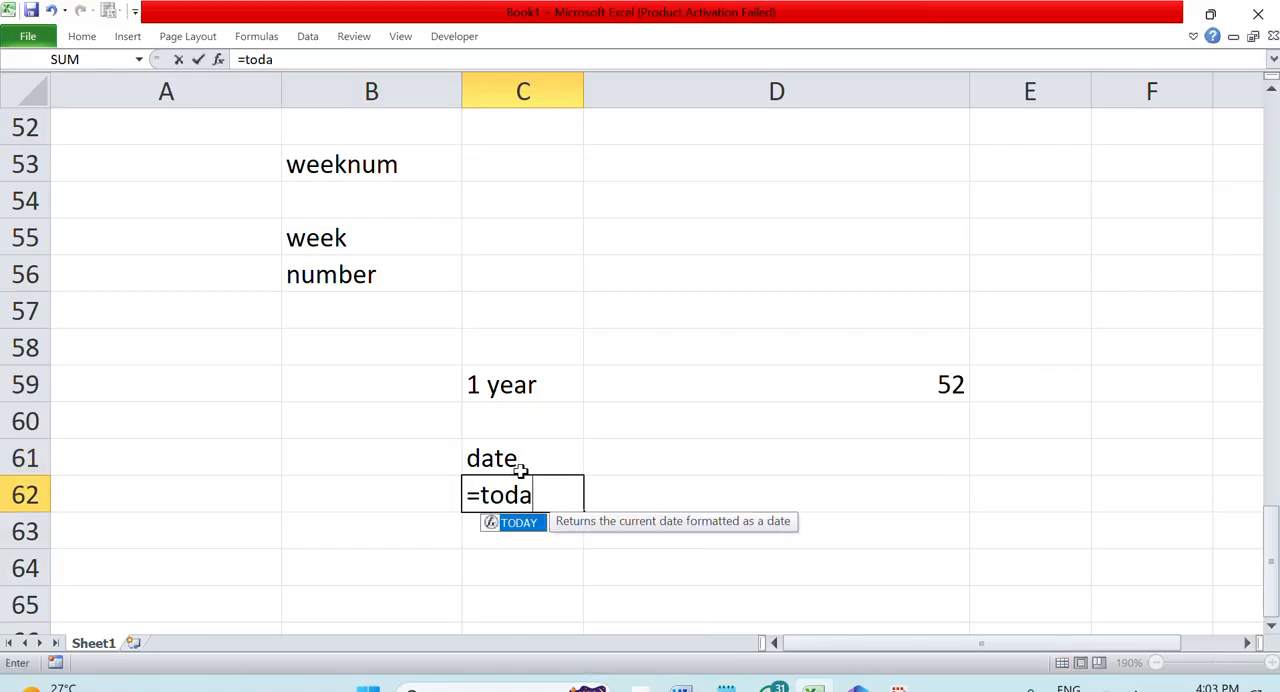
type("y()")
key("Return")
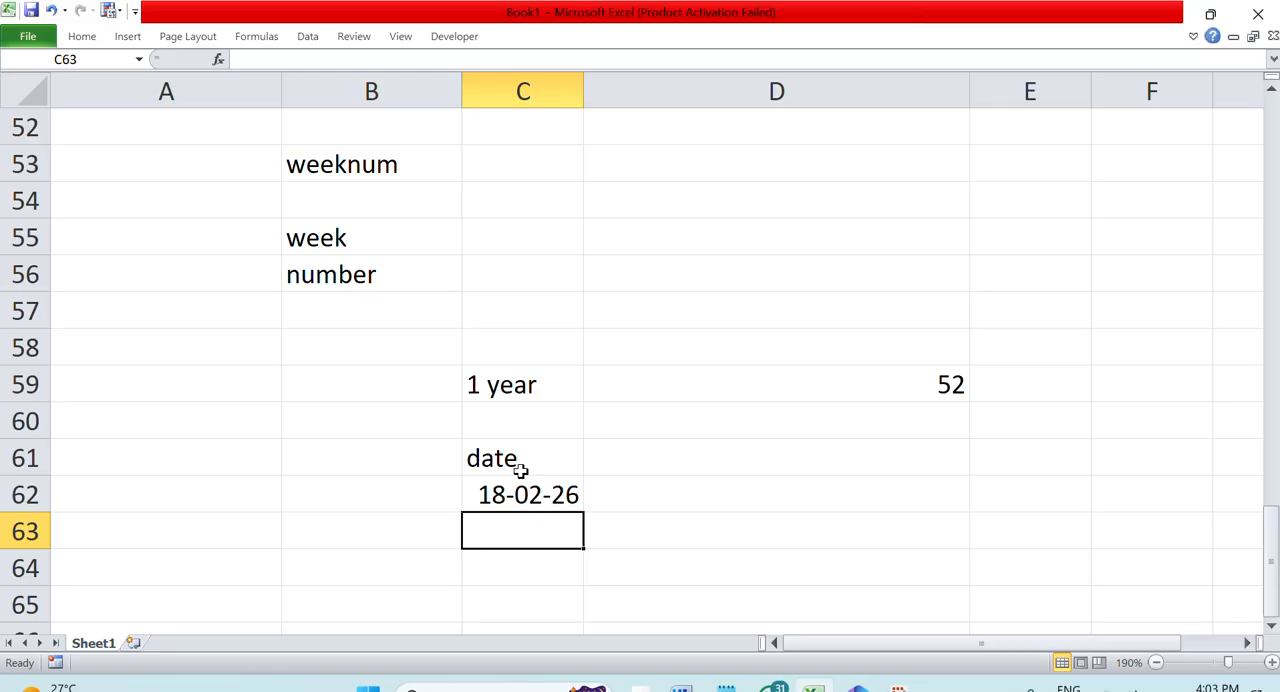
Enter =WEEKNUM(C62,2) in C64 to get the date's week number with weeks beginning on Monday
key("Down")
type("=")
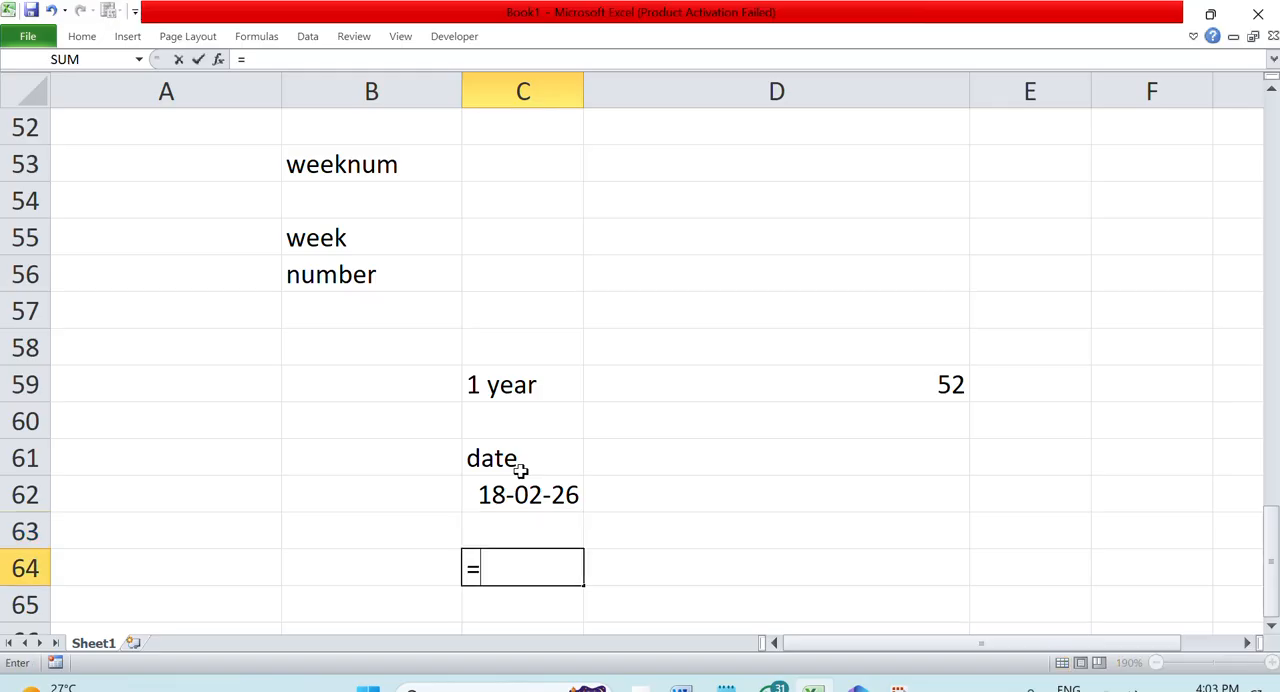
type("weeknum(")
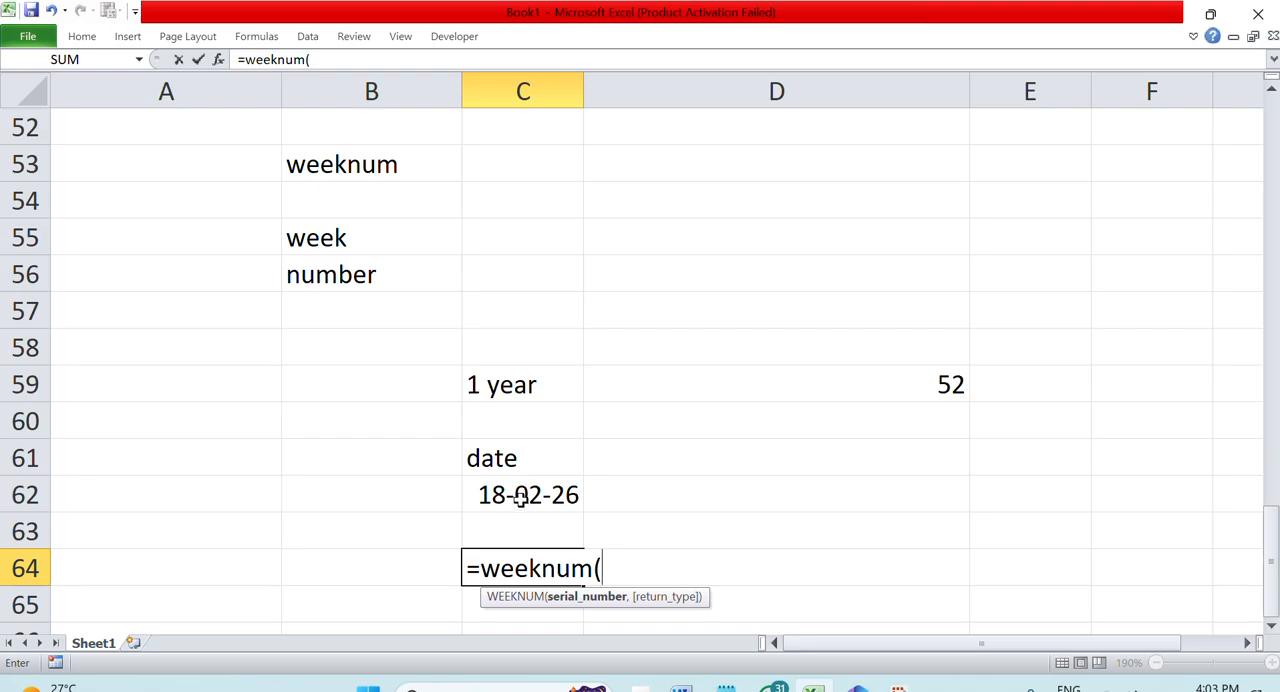
left_click(519, 495)
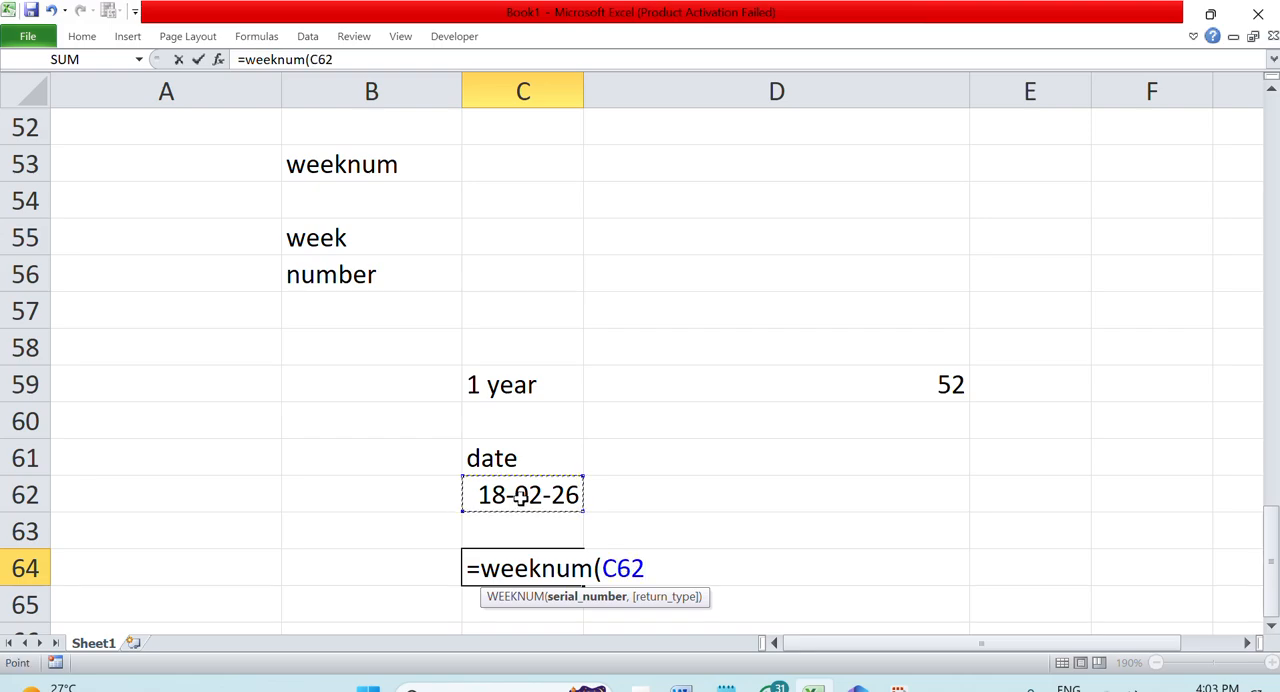
type(",")
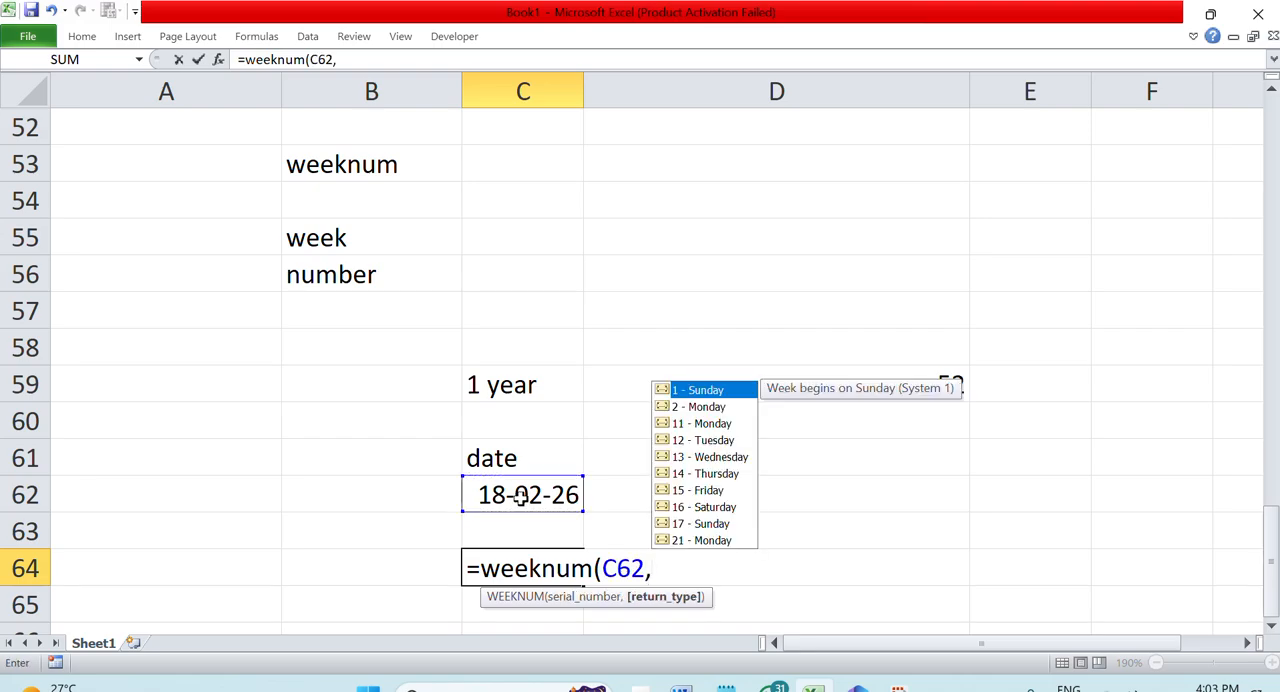
type("2")
key("Return")
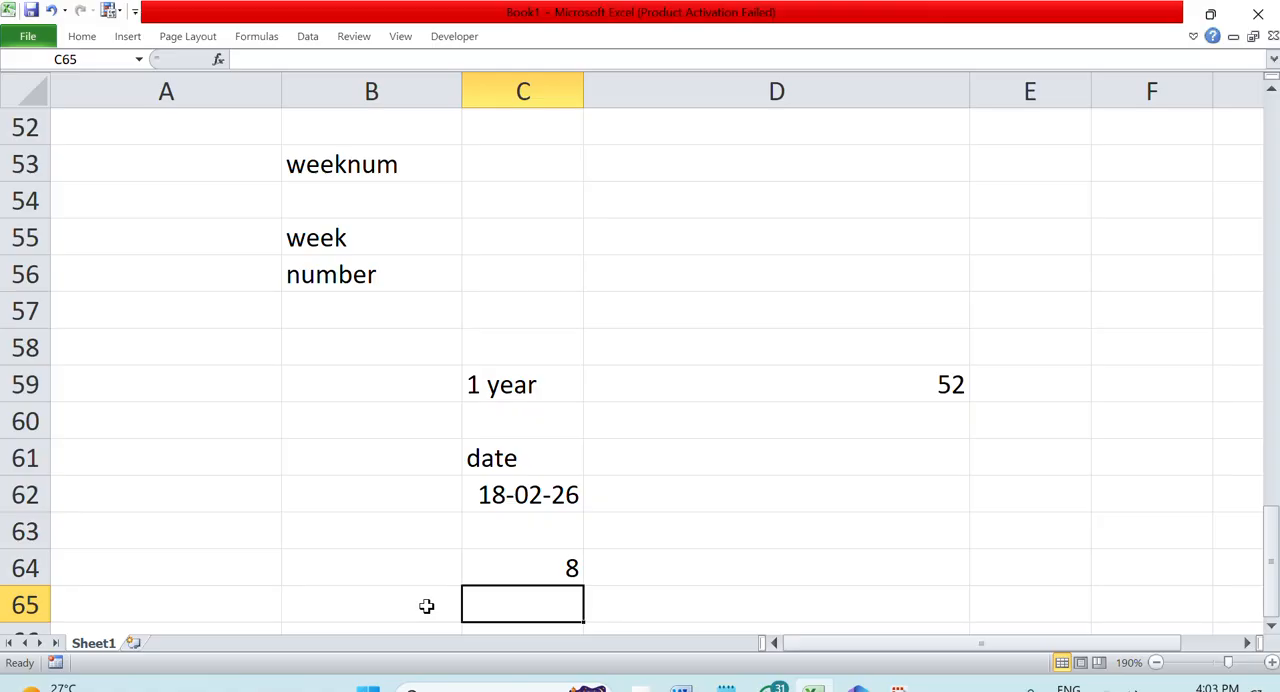
Display the WEEKNUM formula in C64 as text by inserting a space before its equals sign
left_click(517, 569)
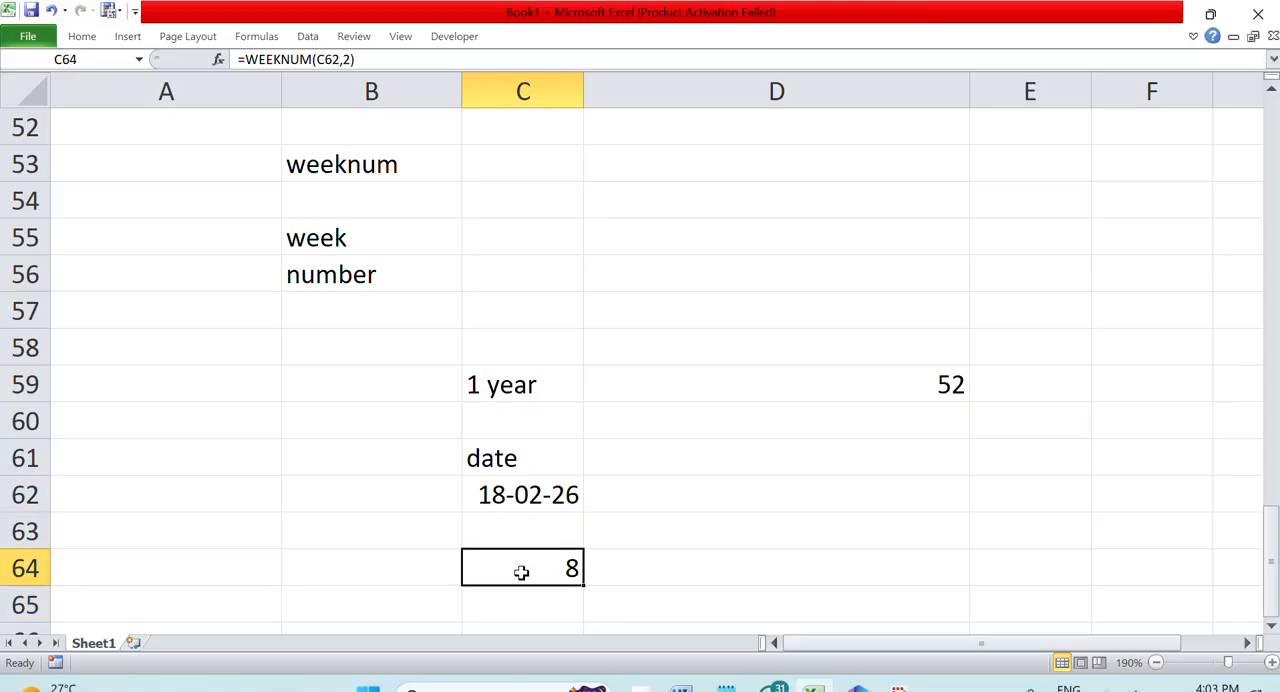
double_click(513, 568)
left_click(470, 568)
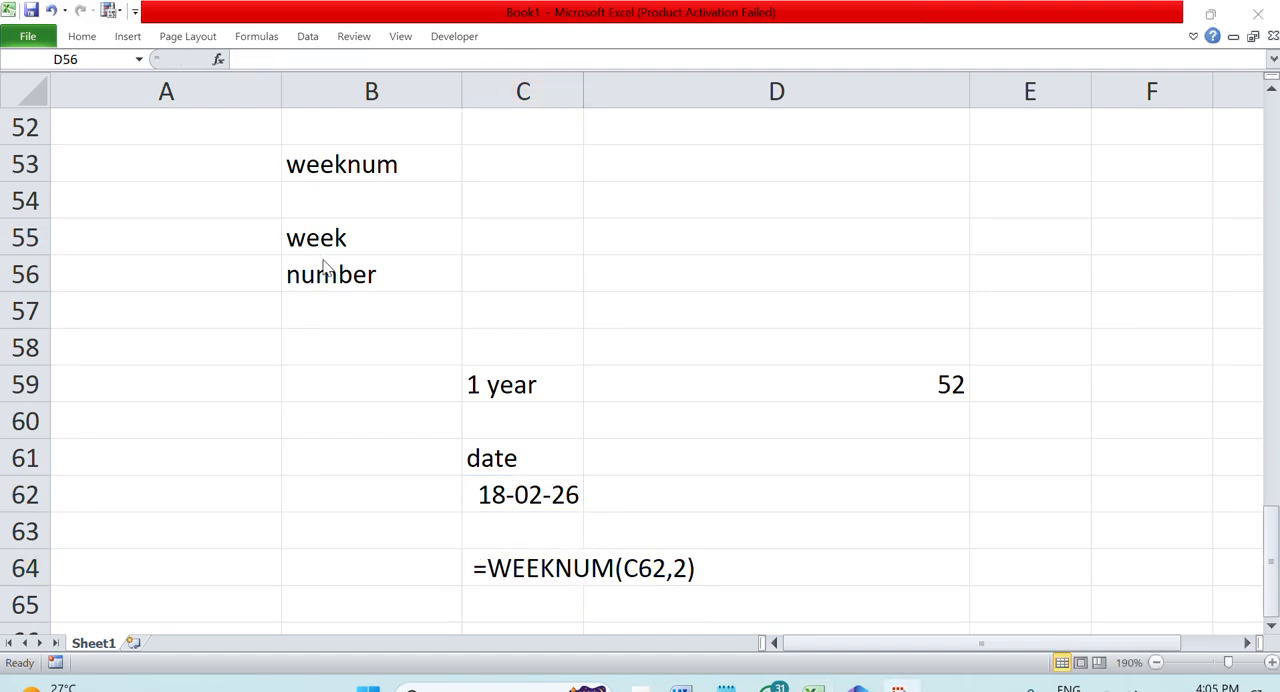
Clear the "int" entry from the function list in A11
scroll(360, 309, "up", 17)
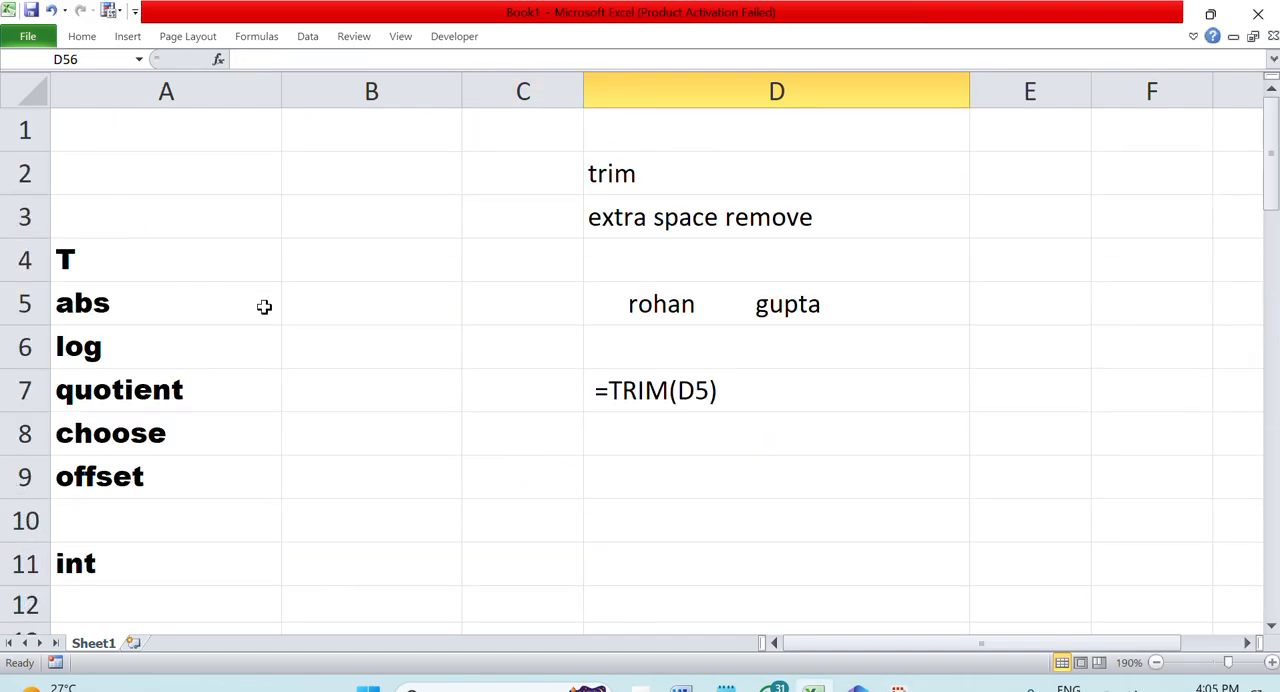
left_click(148, 560)
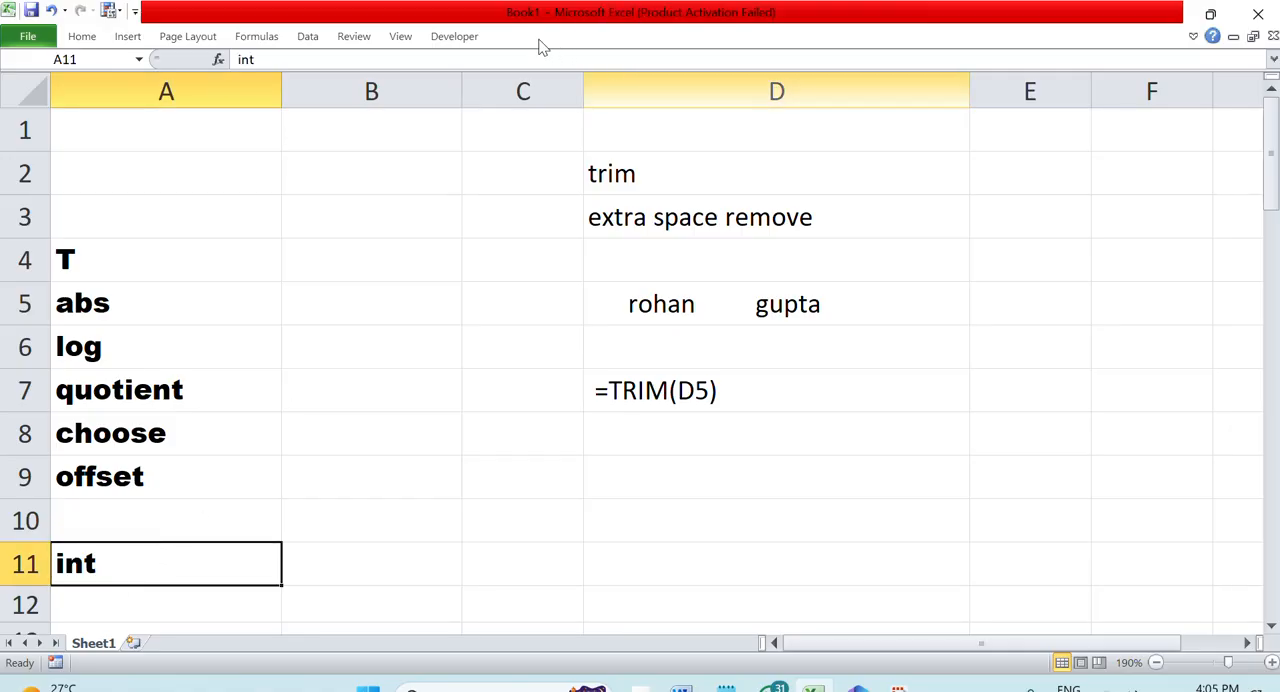
key("BackSpace")
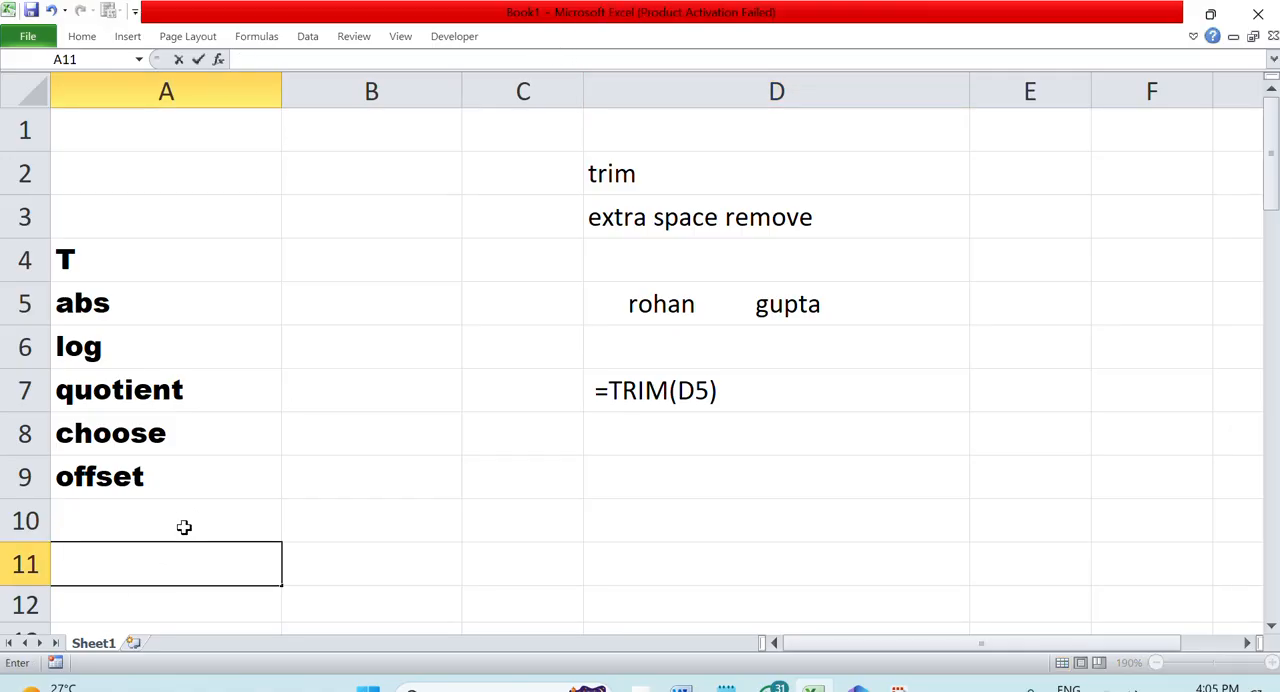
Enter the heading "int" in B72 and the description "integer" in B73
scroll(340, 420, "down", 14)
scroll(490, 311, "down", 9)
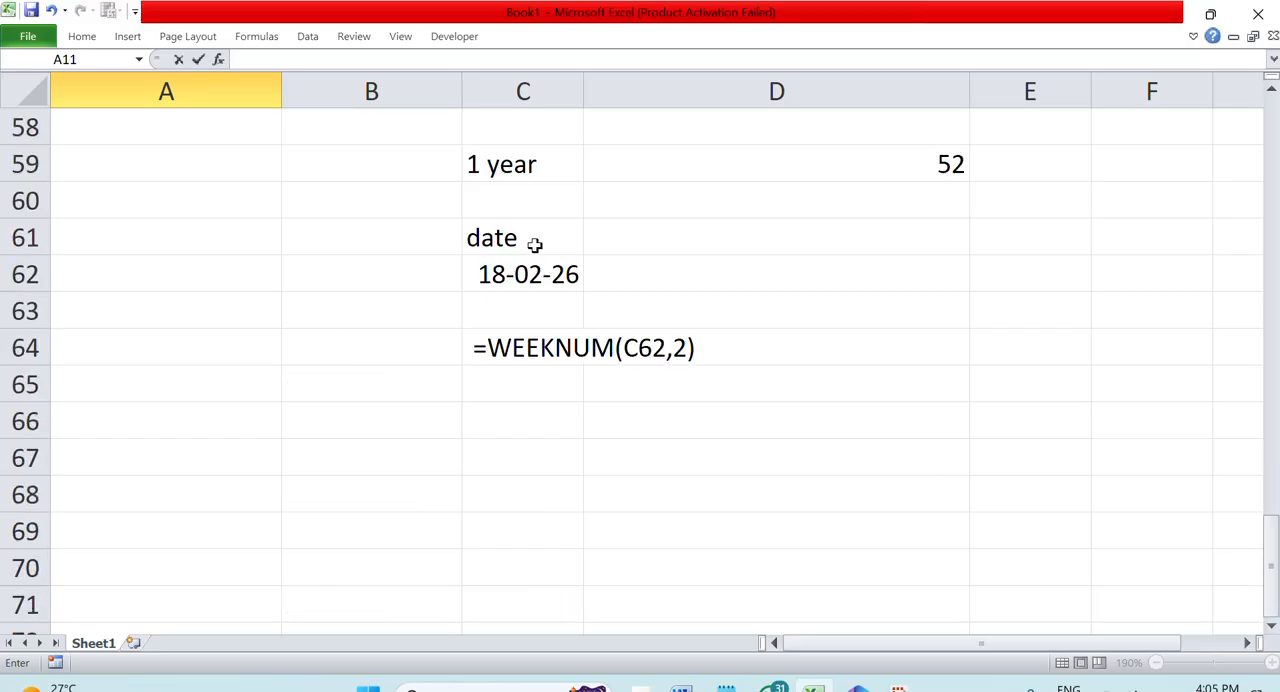
left_click_drag(534, 246, 473, 217)
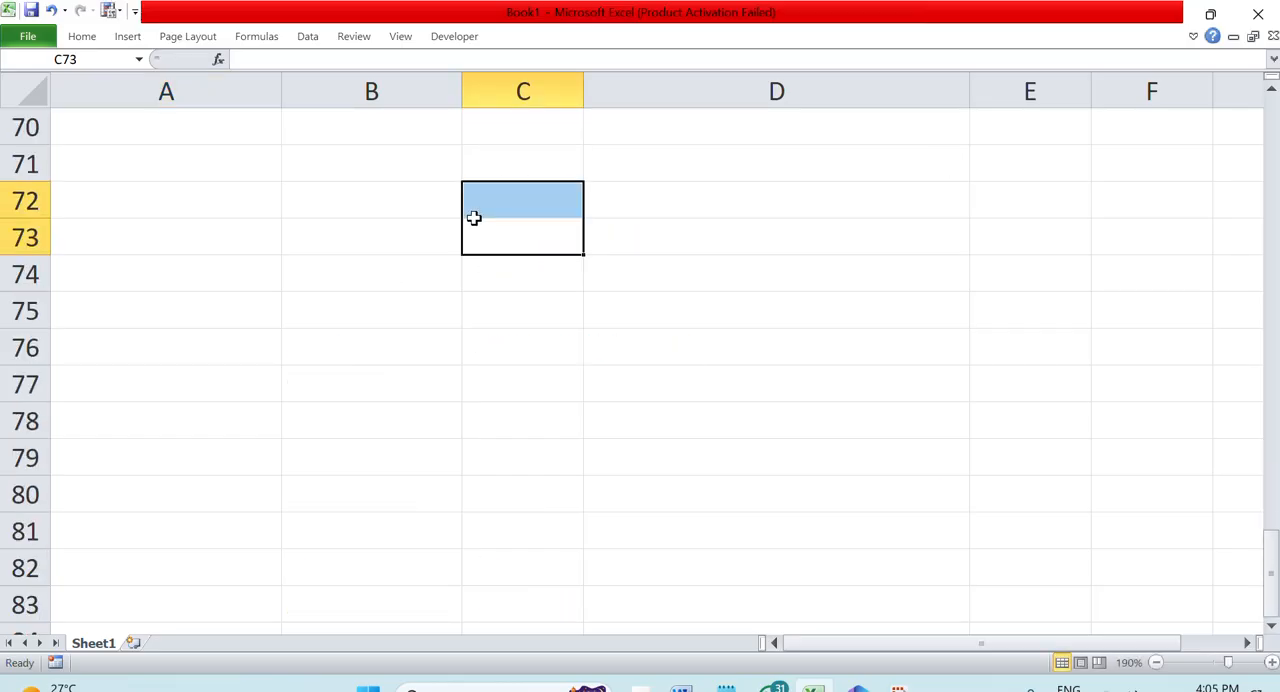
left_click(414, 187)
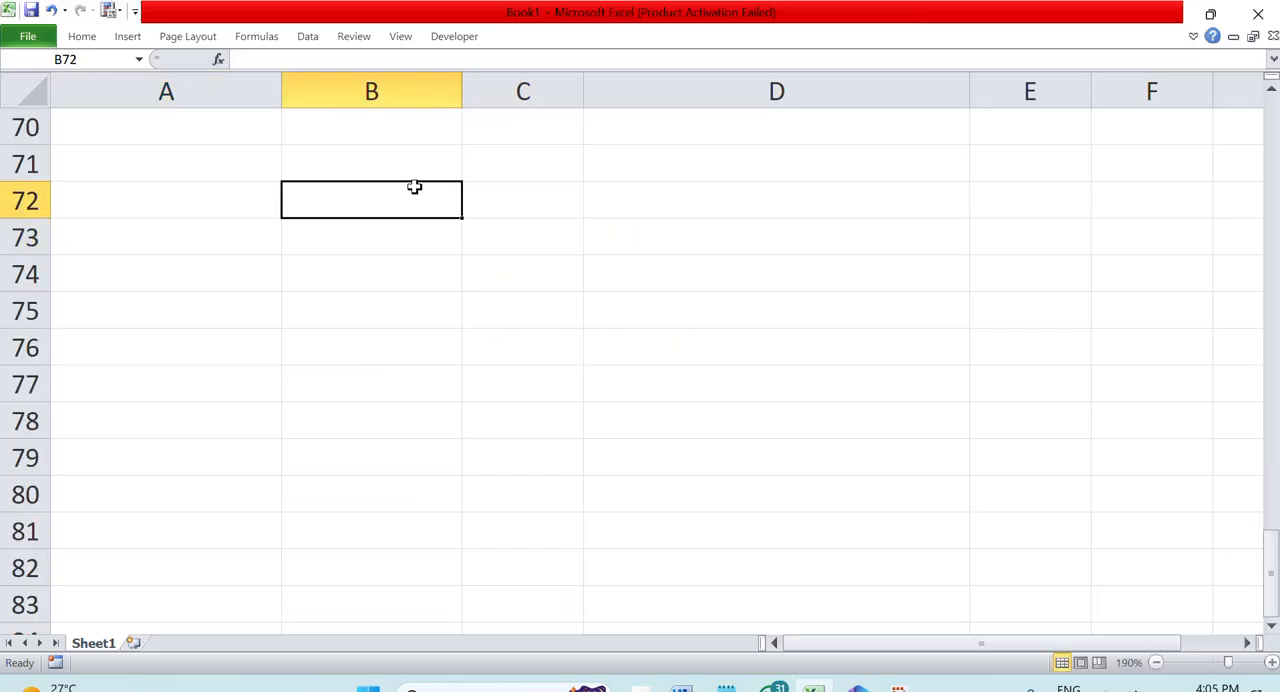
type("int")
key("Return")
type("integer")
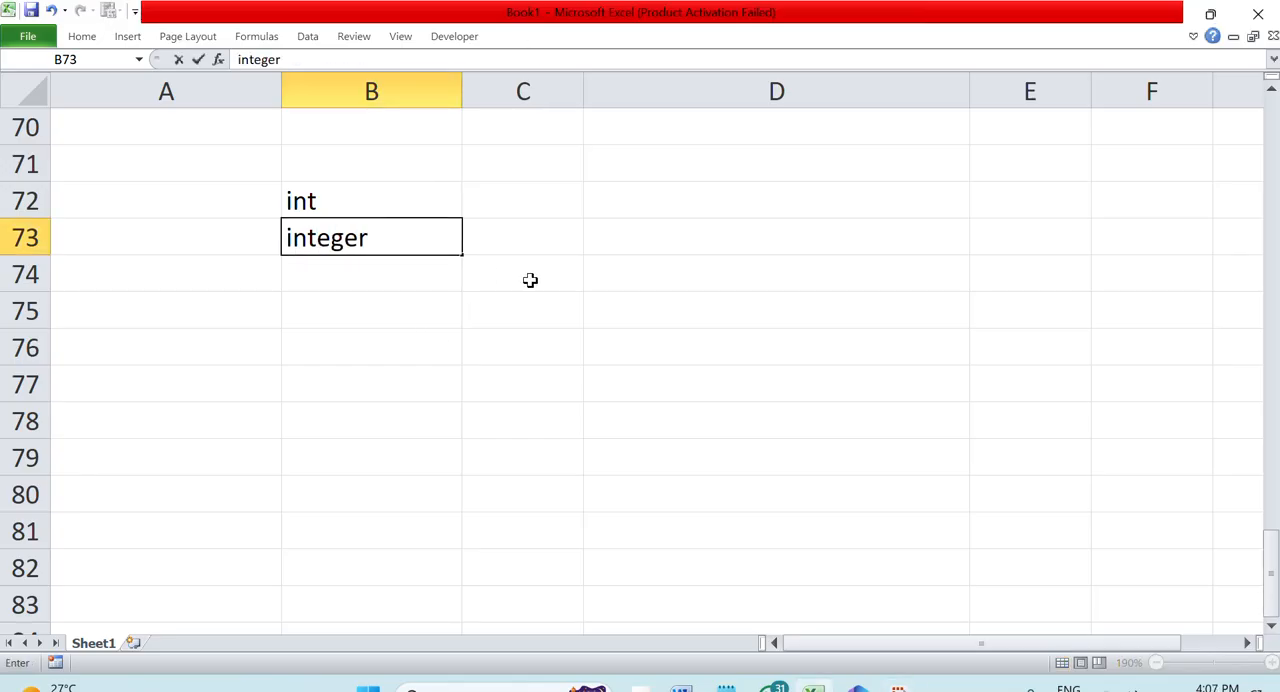
Enter the label "example" in C74 and the sample number 34.56 in C75
left_click(530, 280)
type("example")
key("Return")
type("34.56")
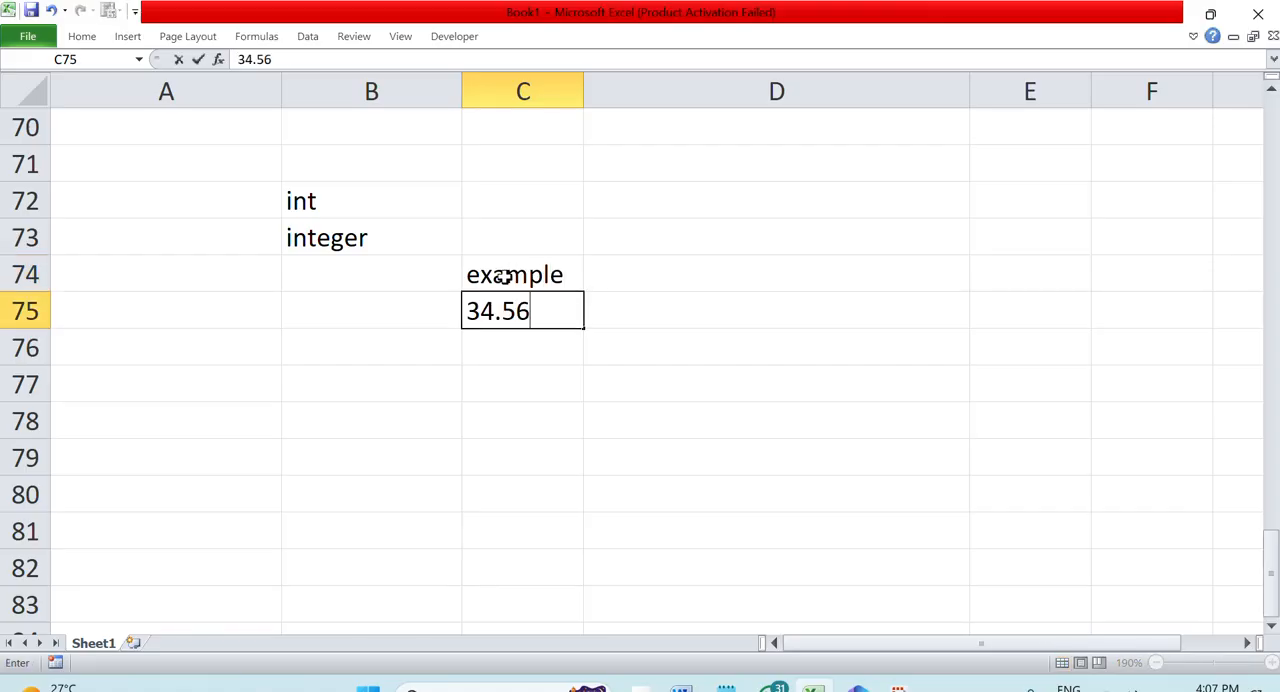
key("Return")
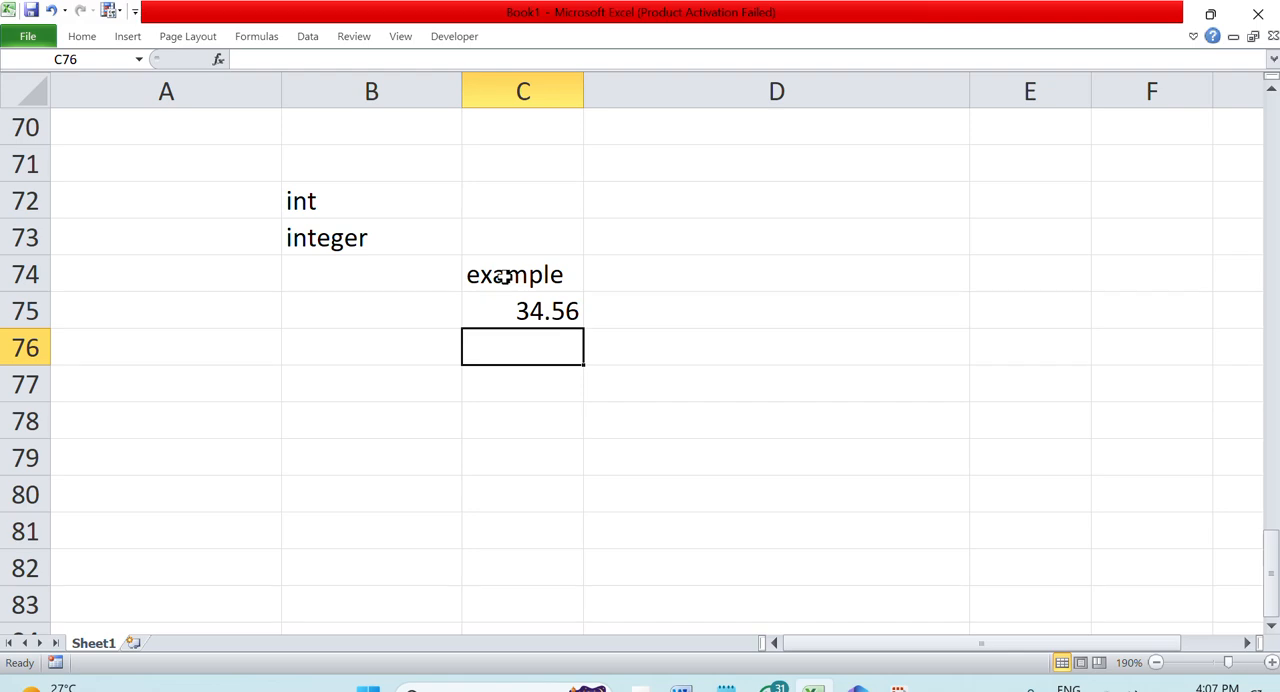
Enter the labels "integer" in C77 and "decimal" in C78 below the sample number
left_click(618, 383)
left_click(546, 322)
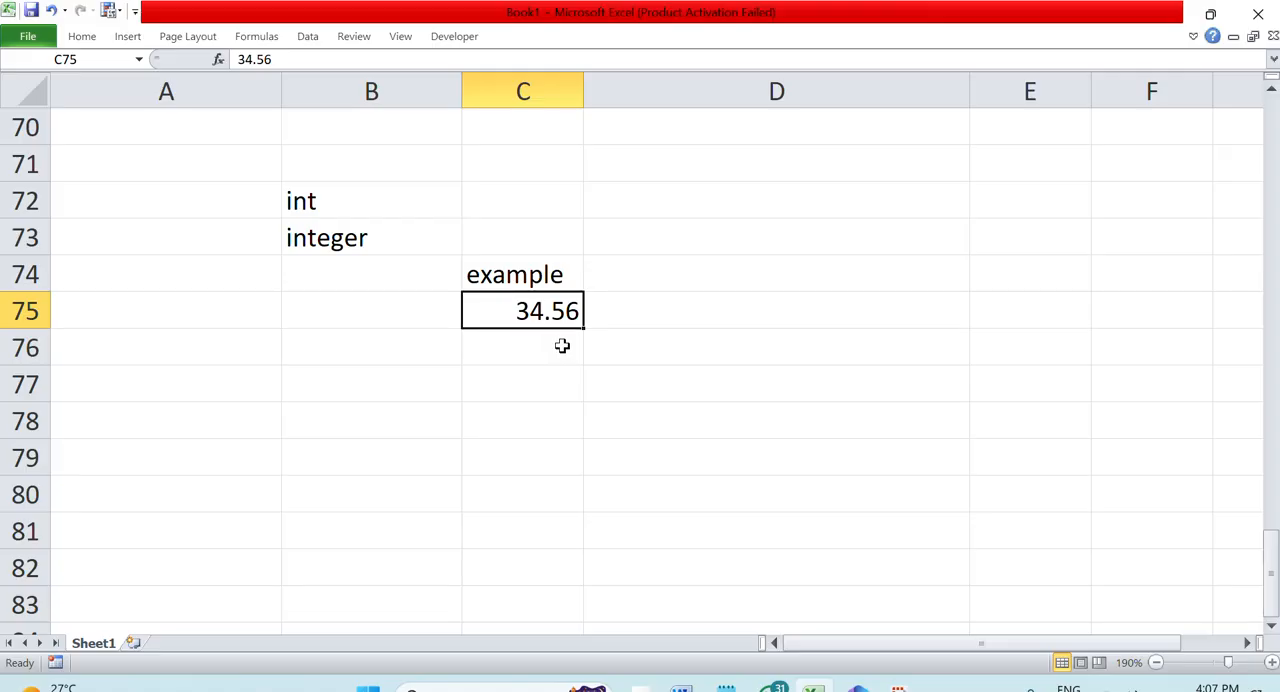
left_click(536, 382)
type("i")
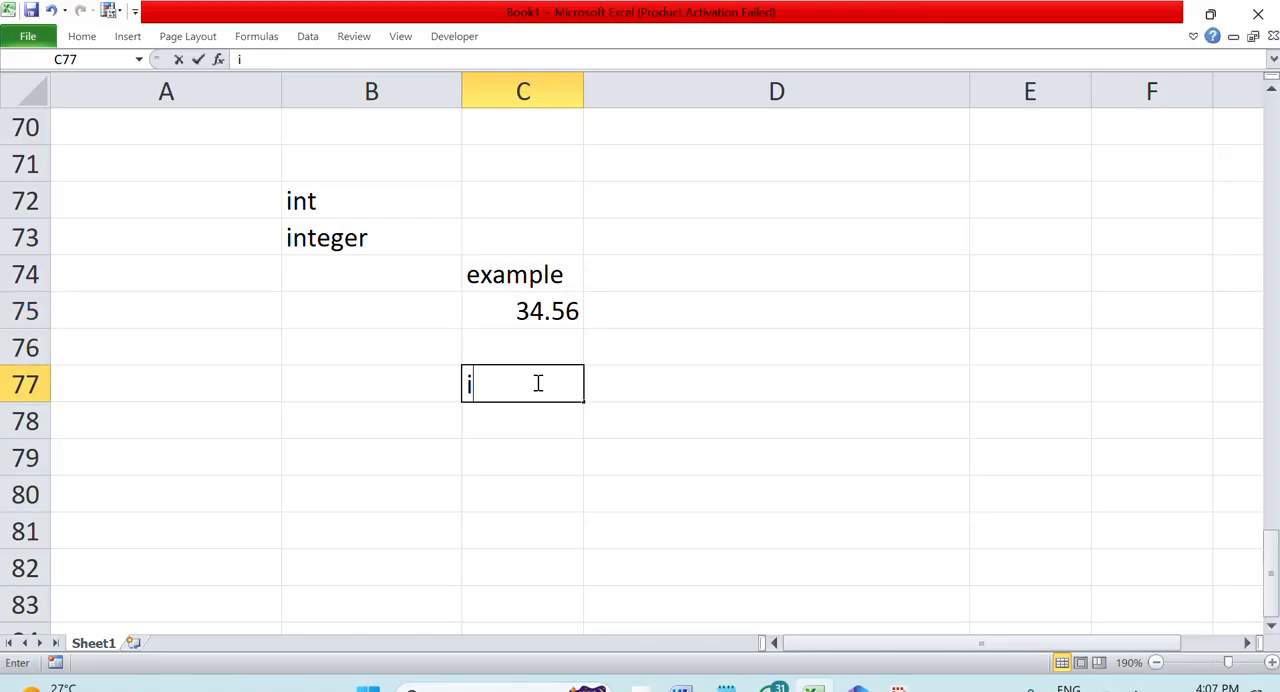
type("nteger")
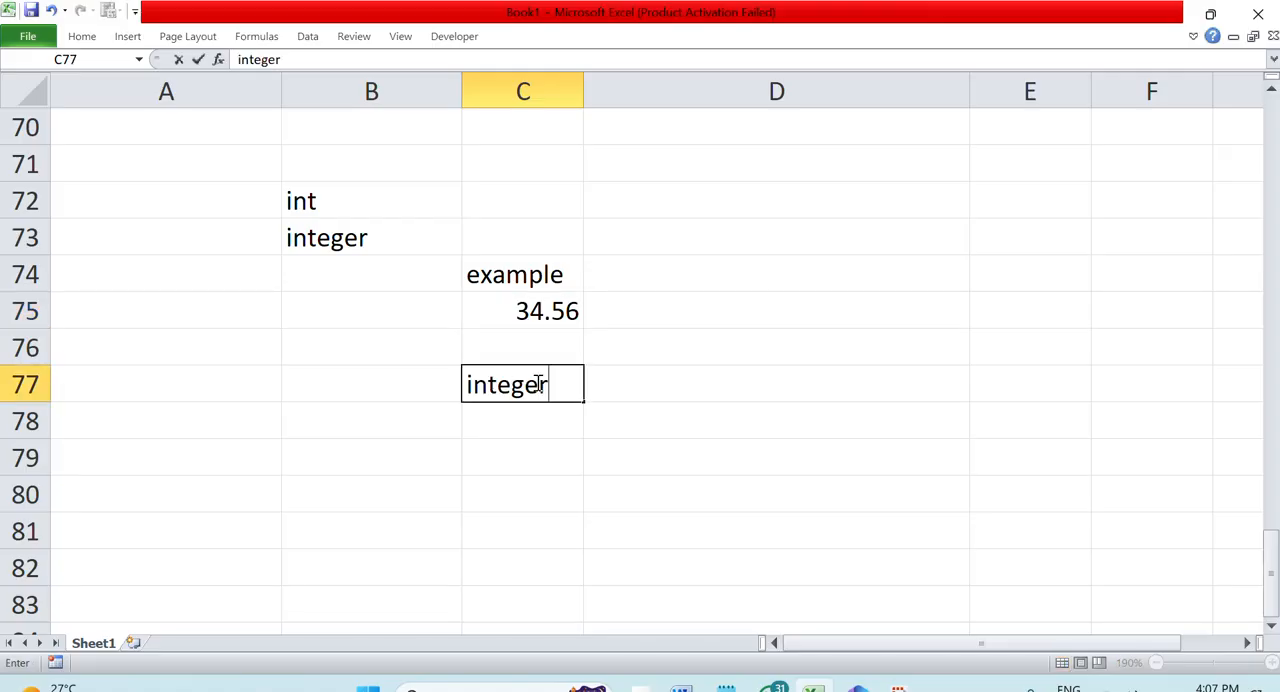
key("Return")
type("decimal")
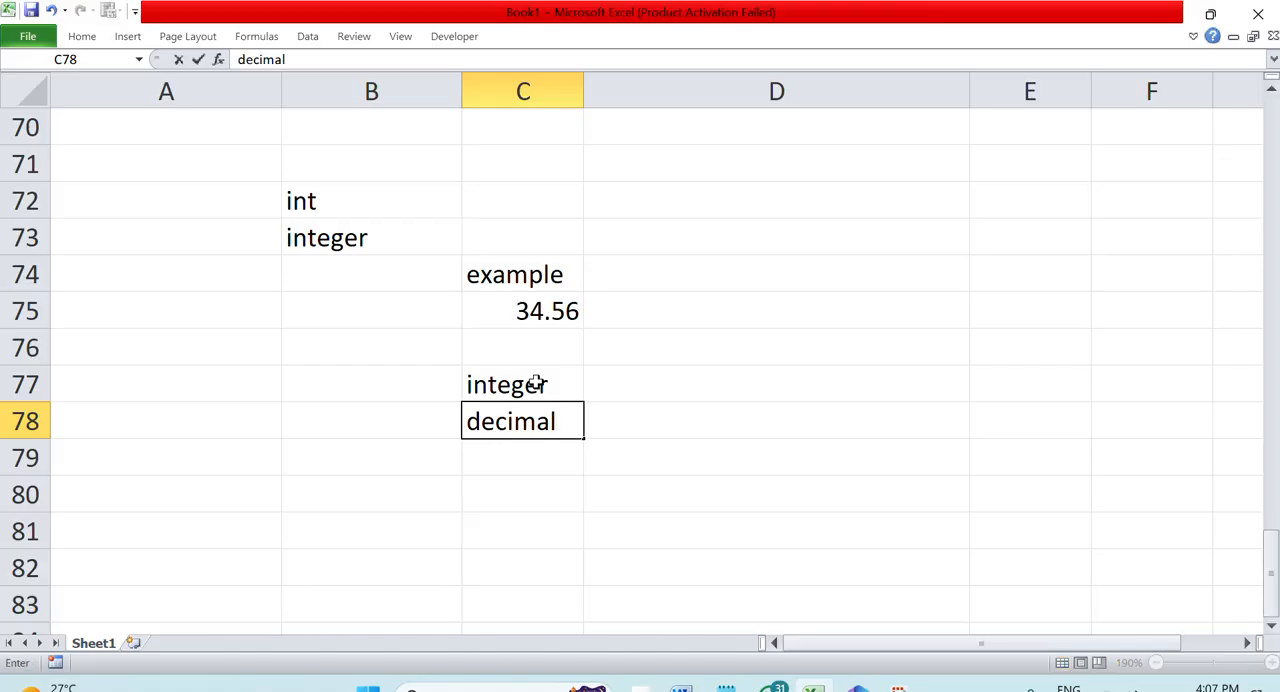
Extract the integer part of the sample number in D77 with the formula =INT(C75)
key("Right")
key("Up")
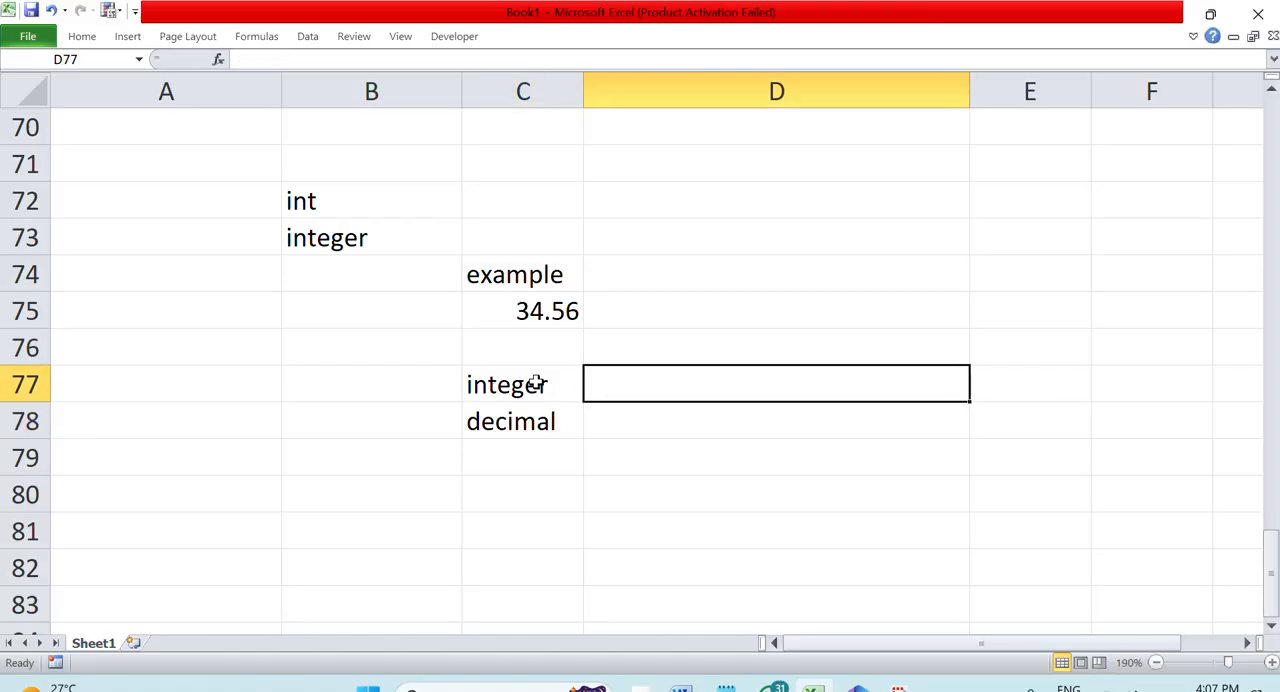
type("=")
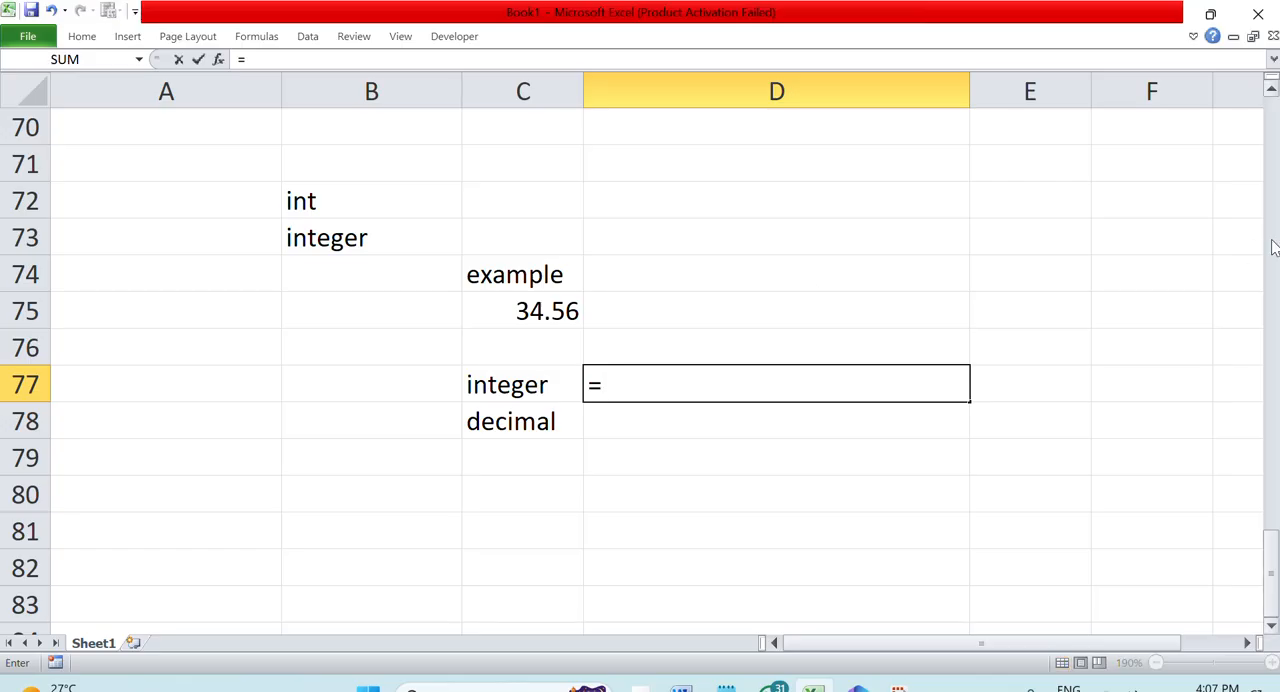
type("int(")
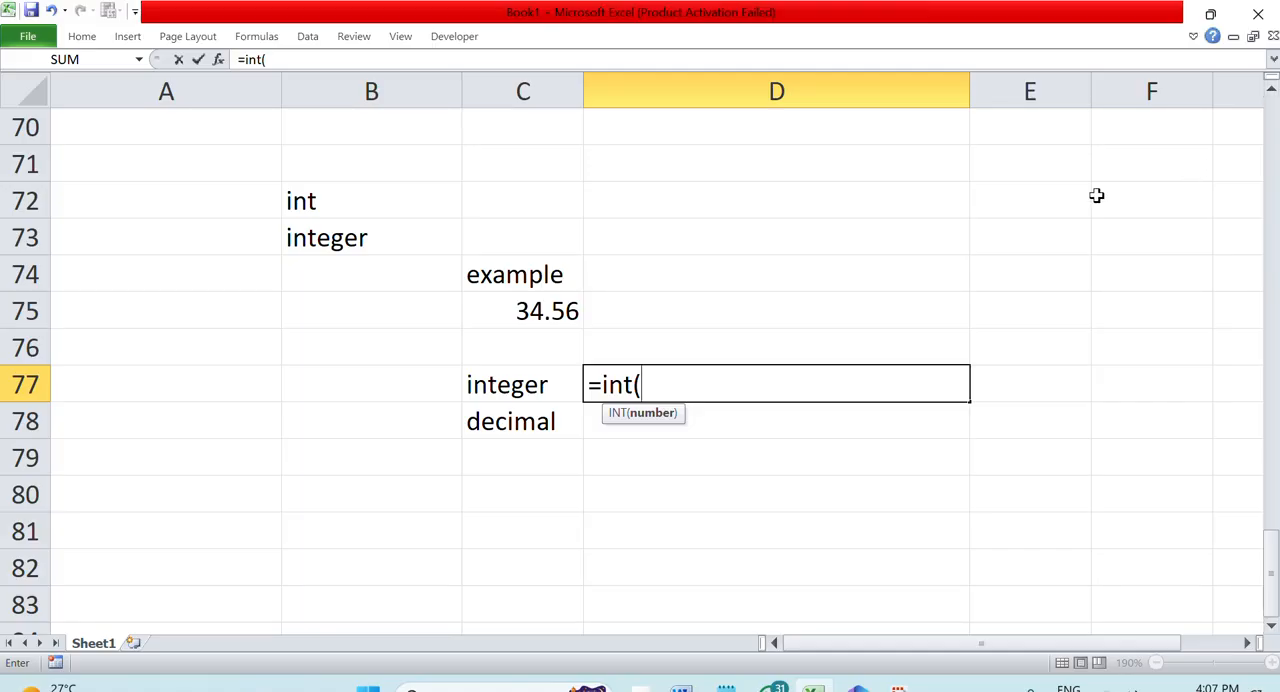
left_click(541, 312)
key("Return")
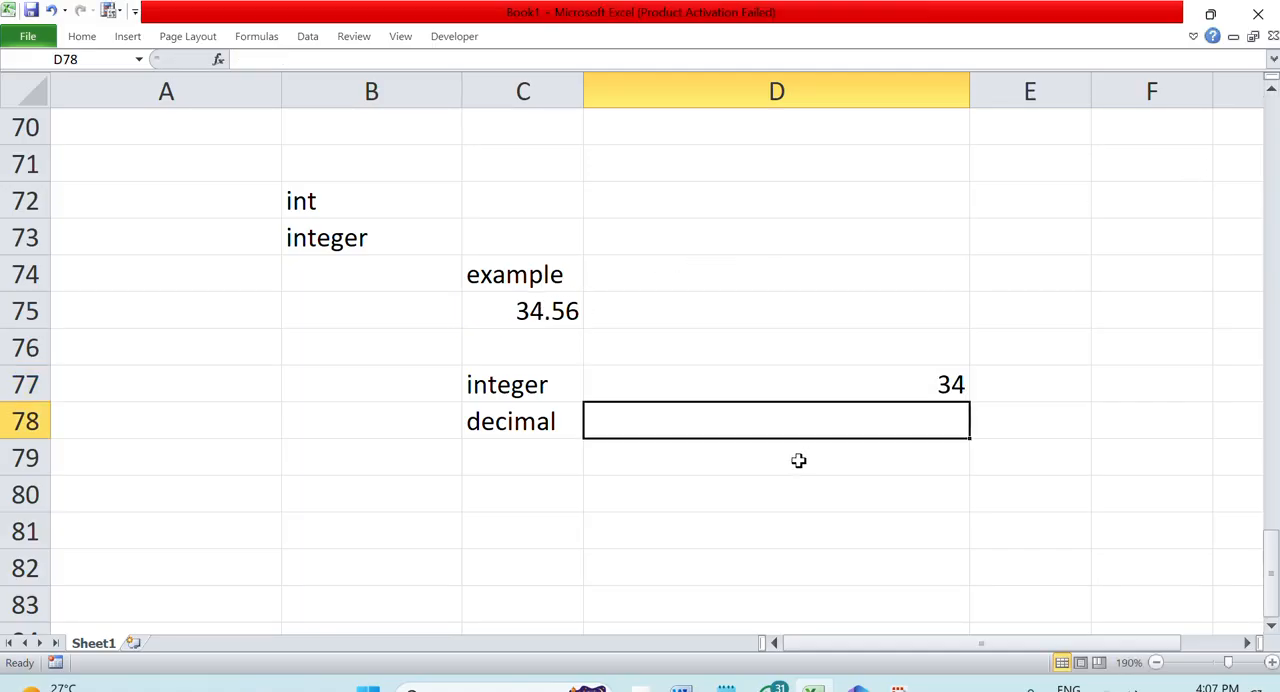
Extract the decimal part of the sample number in D78 with the formula =C75-INT(C75)
type("=i")
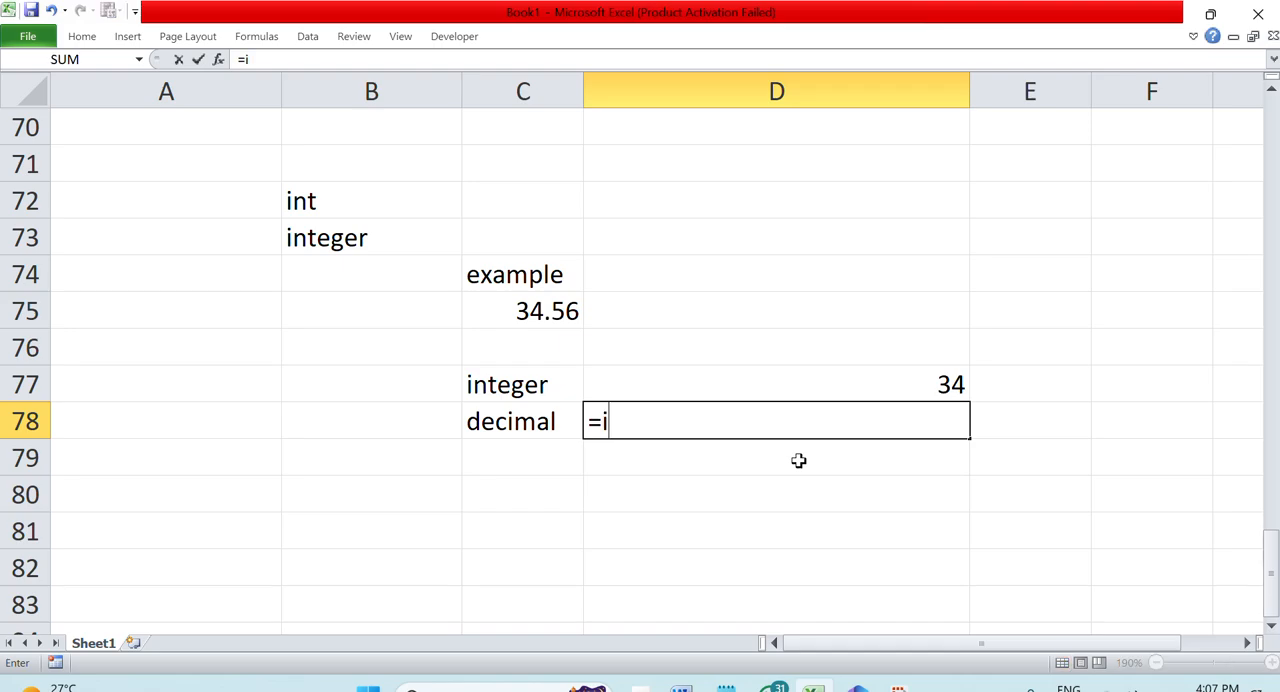
type("nt(")
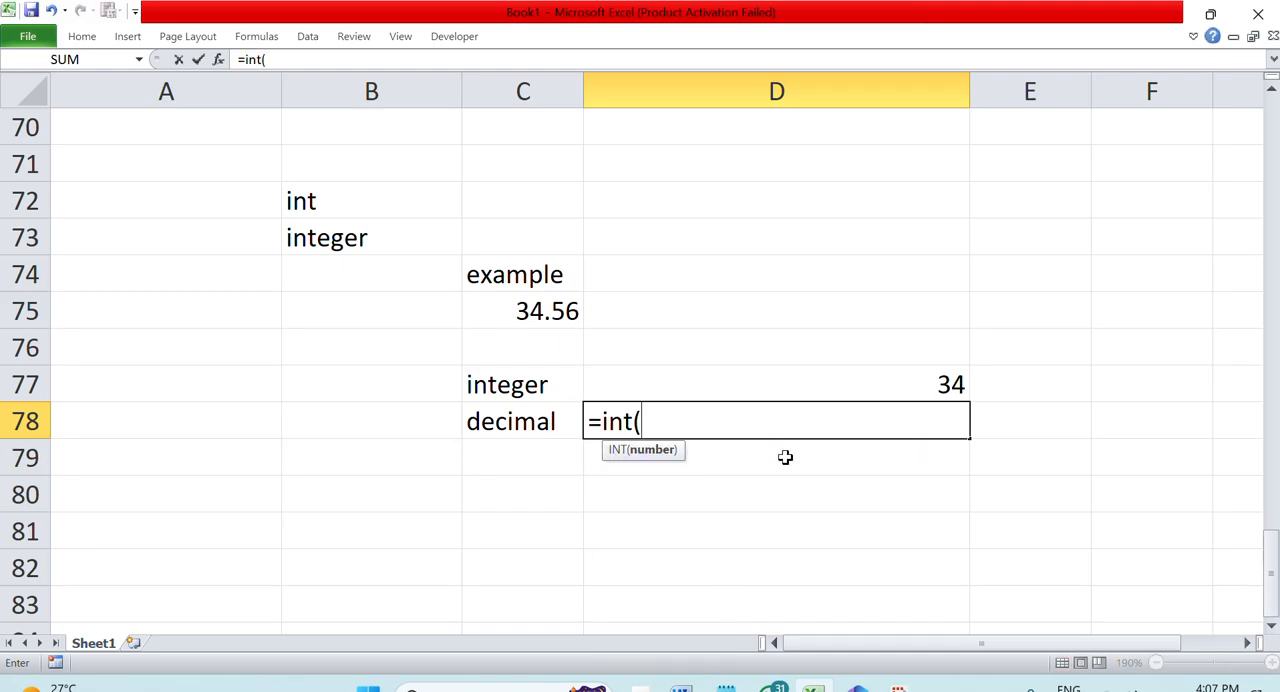
key("BackSpace")
key("BackSpace")
key("BackSpace")
key("BackSpace")
left_click(525, 318)
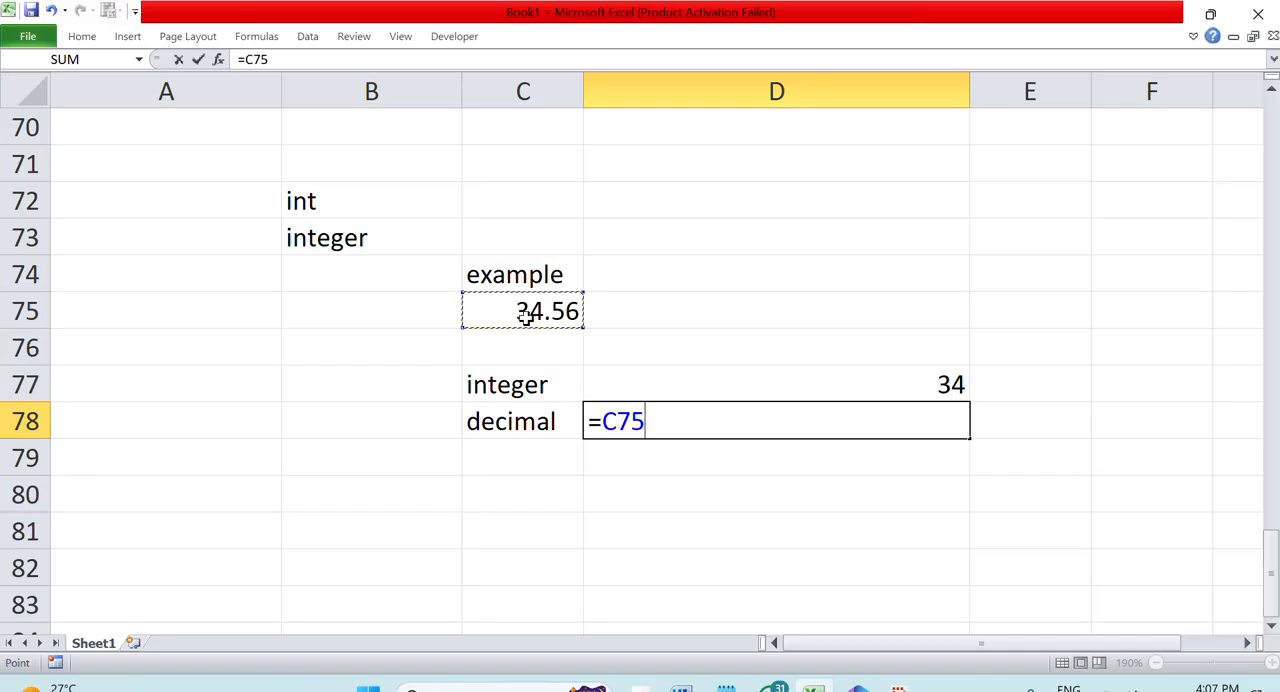
type("-")
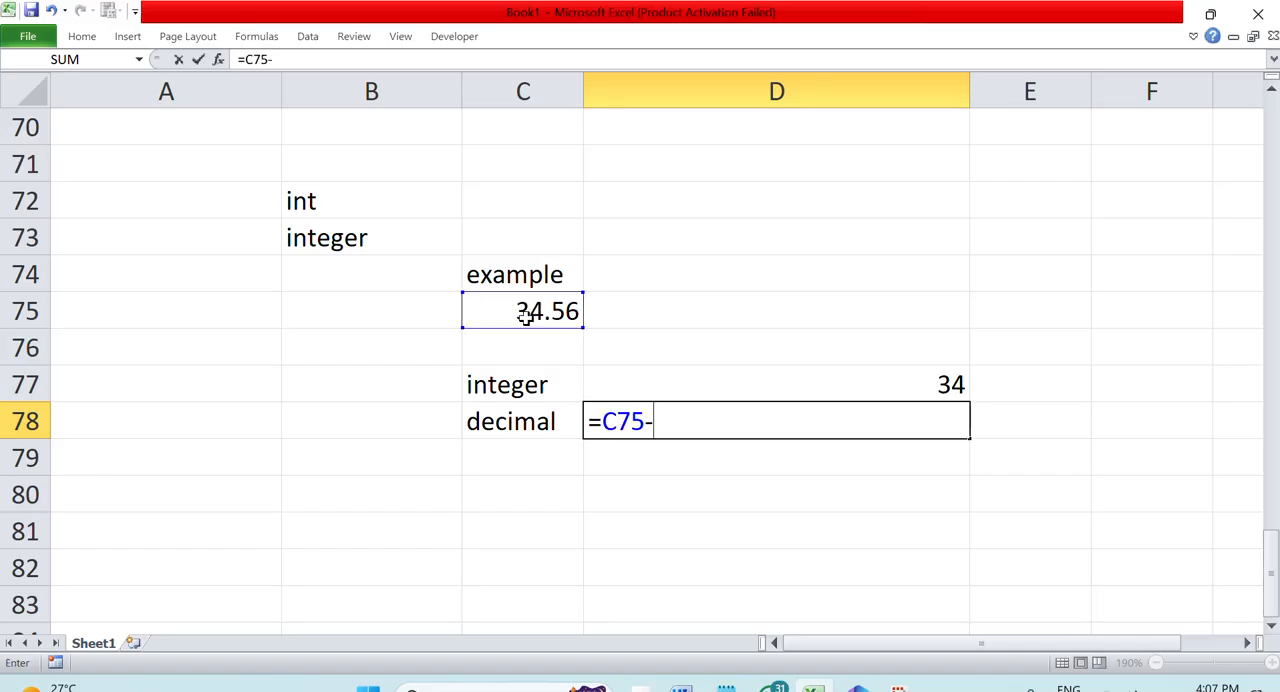
type("int(")
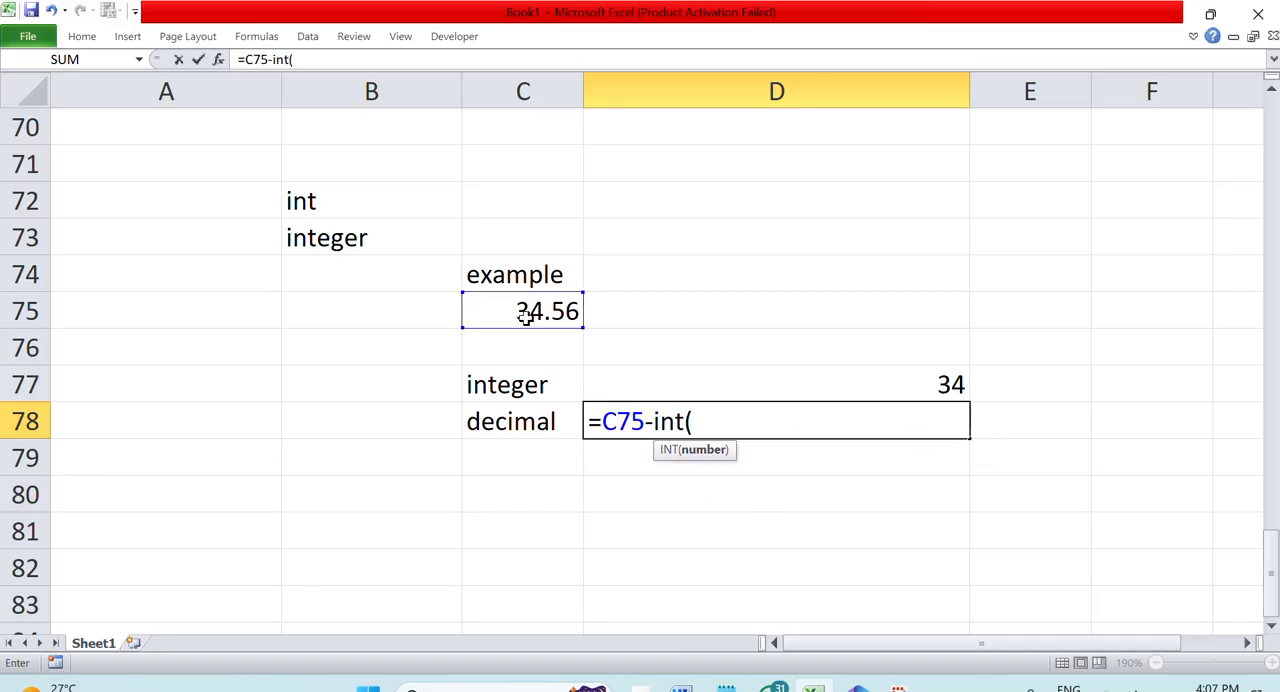
left_click(525, 318)
type(")")
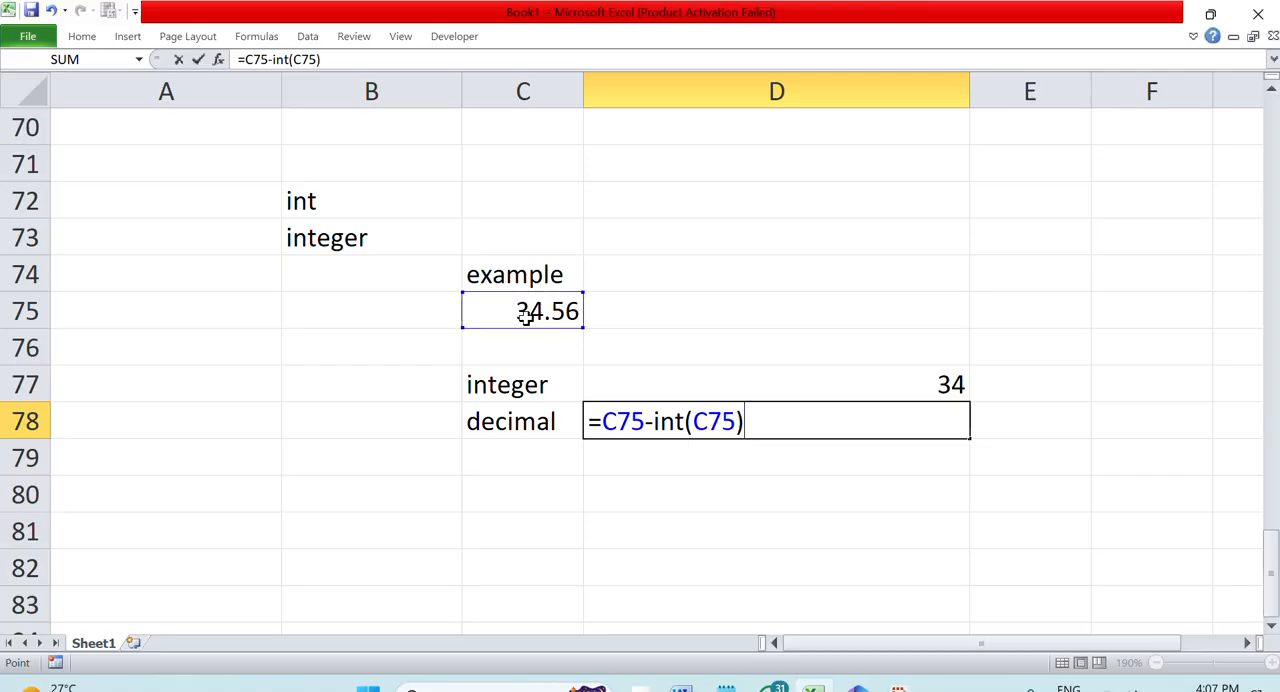
key("Return")
Display the formulas in D78 and D77 as text by inserting a space before each equals sign
double_click(871, 416)
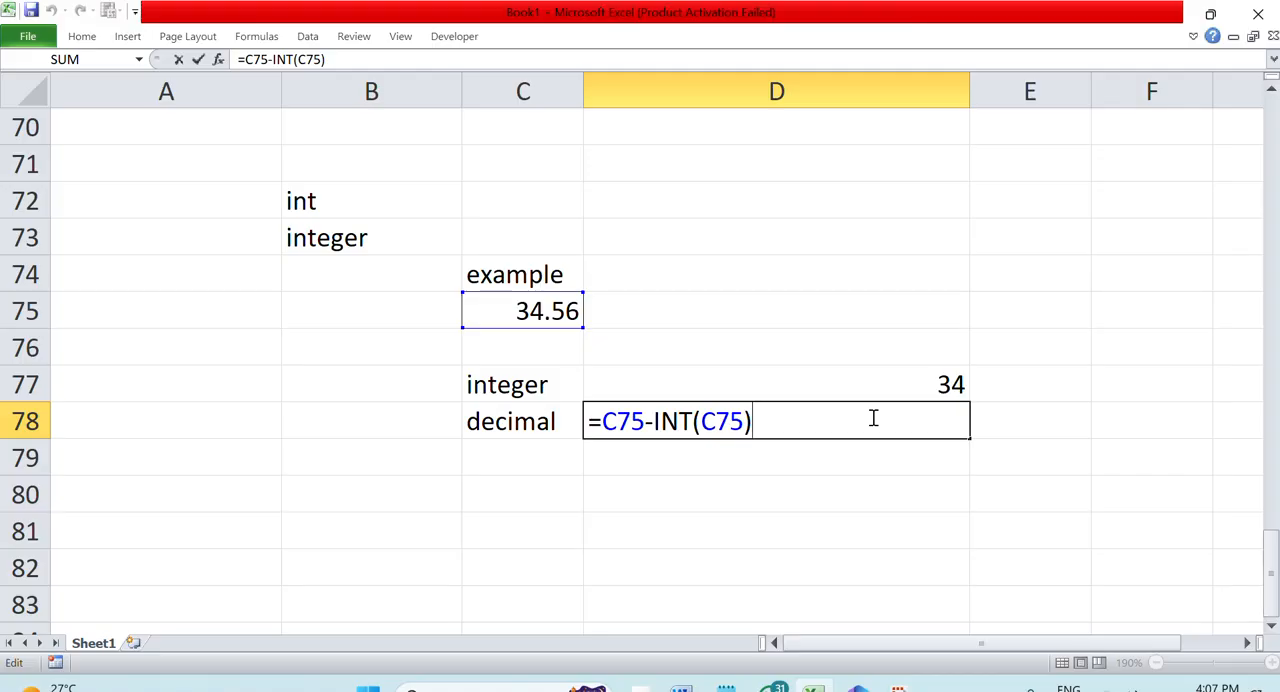
left_click(589, 421)
double_click(710, 379)
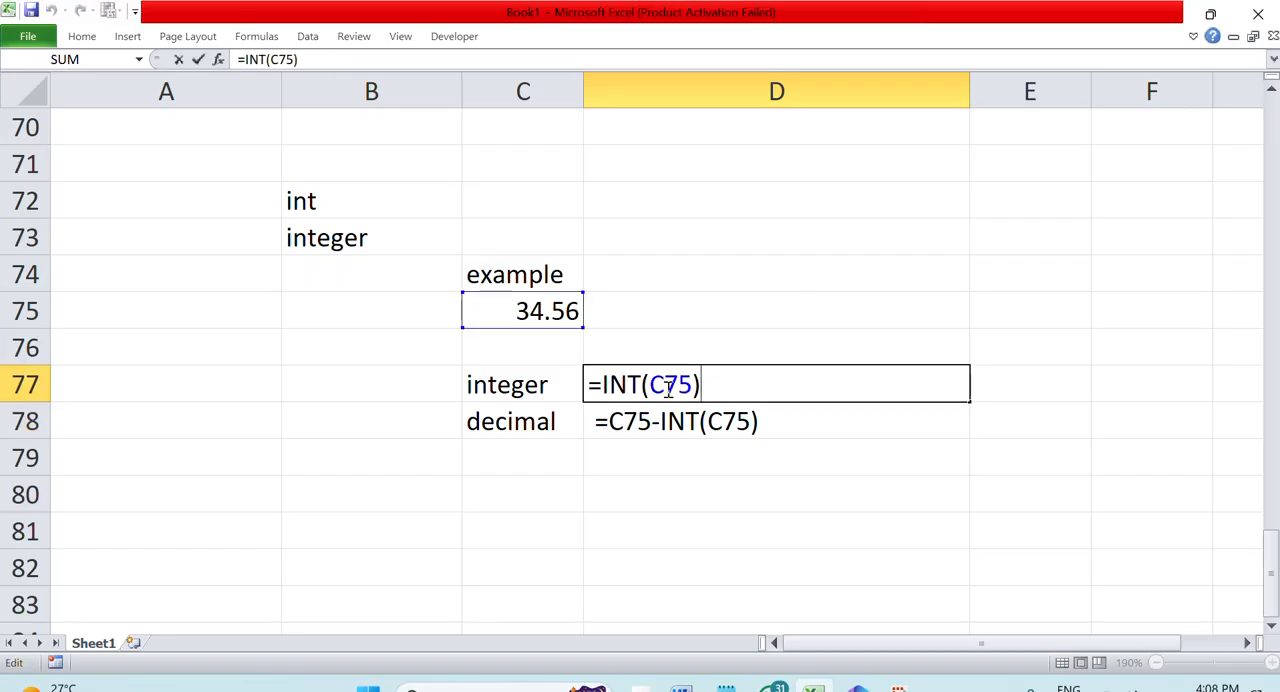
left_click(593, 386)
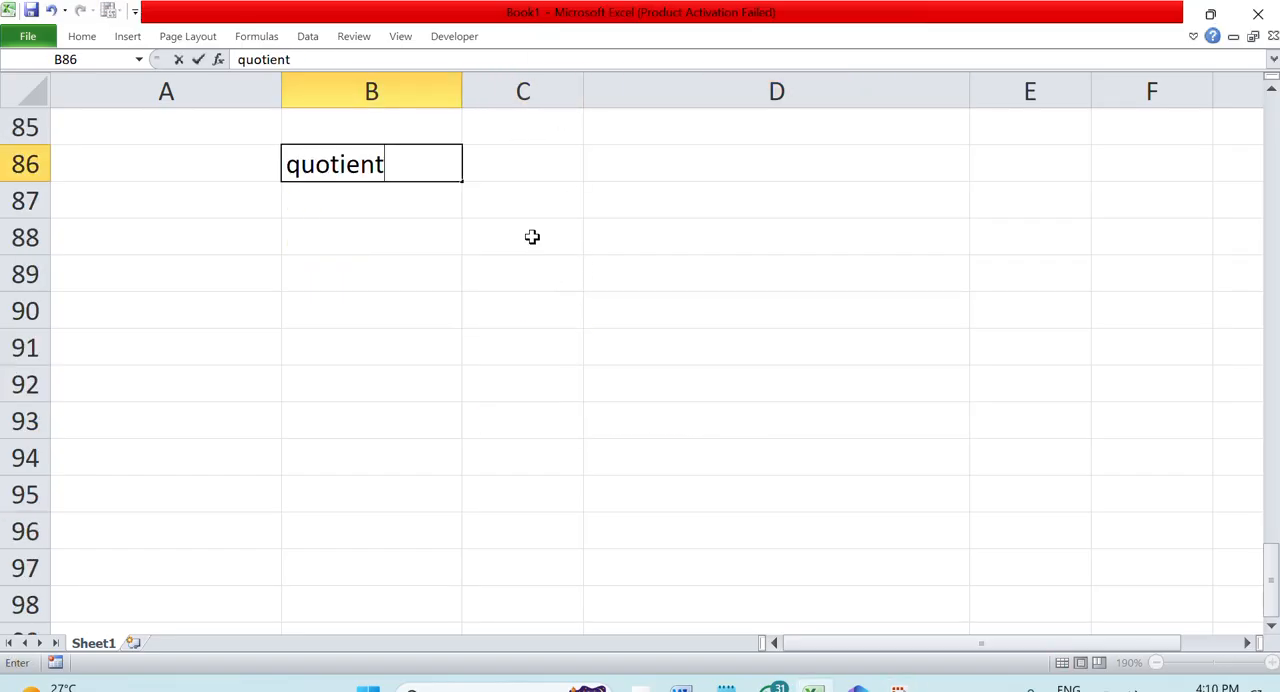
Enter the formula =QUOTIENT(12,2) in C88 under the "quotient" heading
left_click(531, 237)
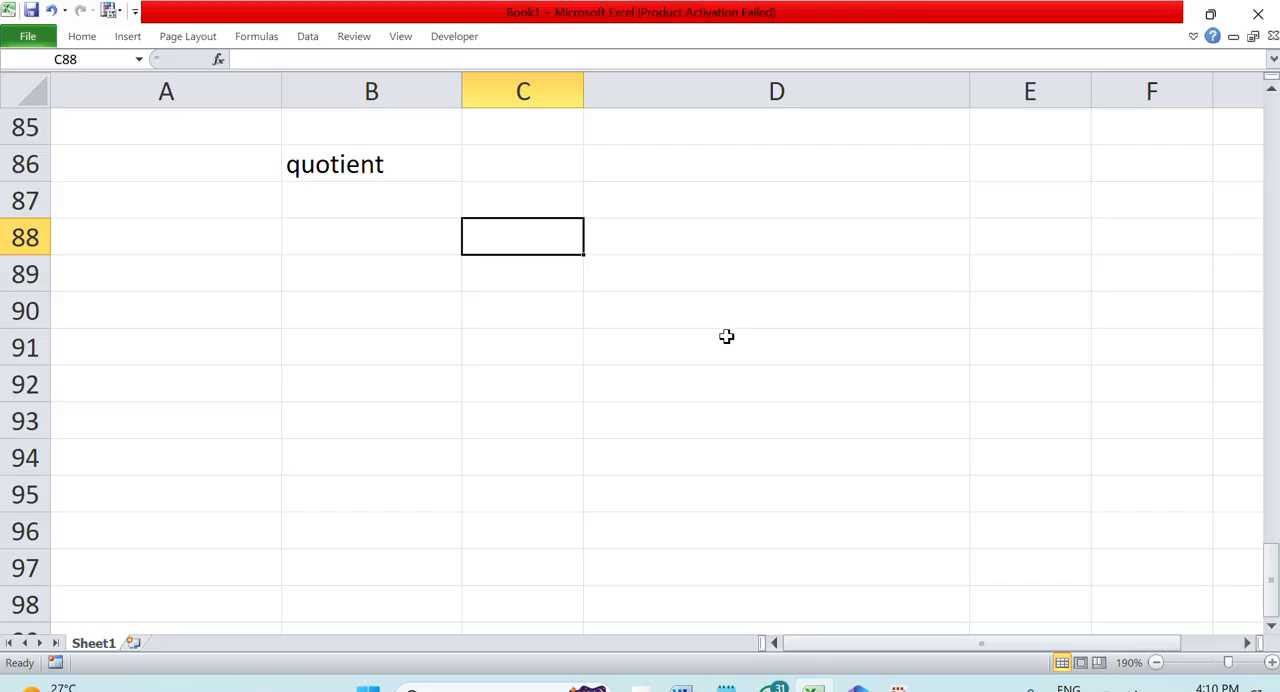
type("=quotie")
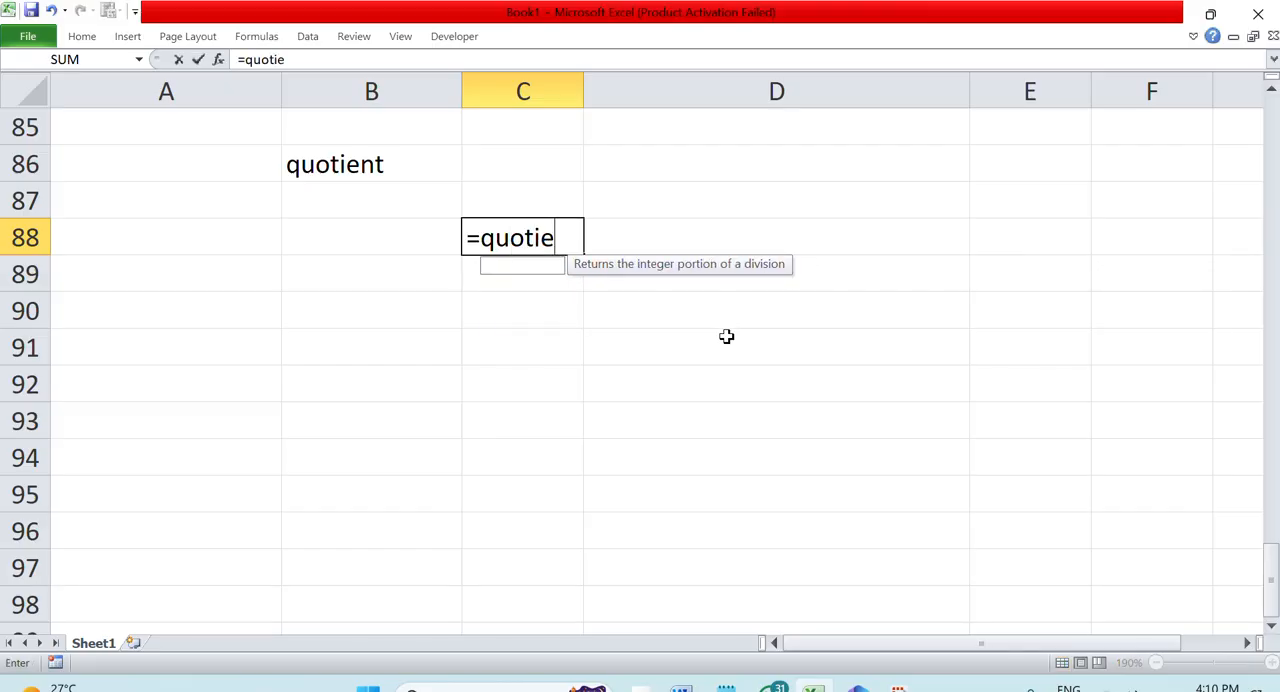
key("Tab")
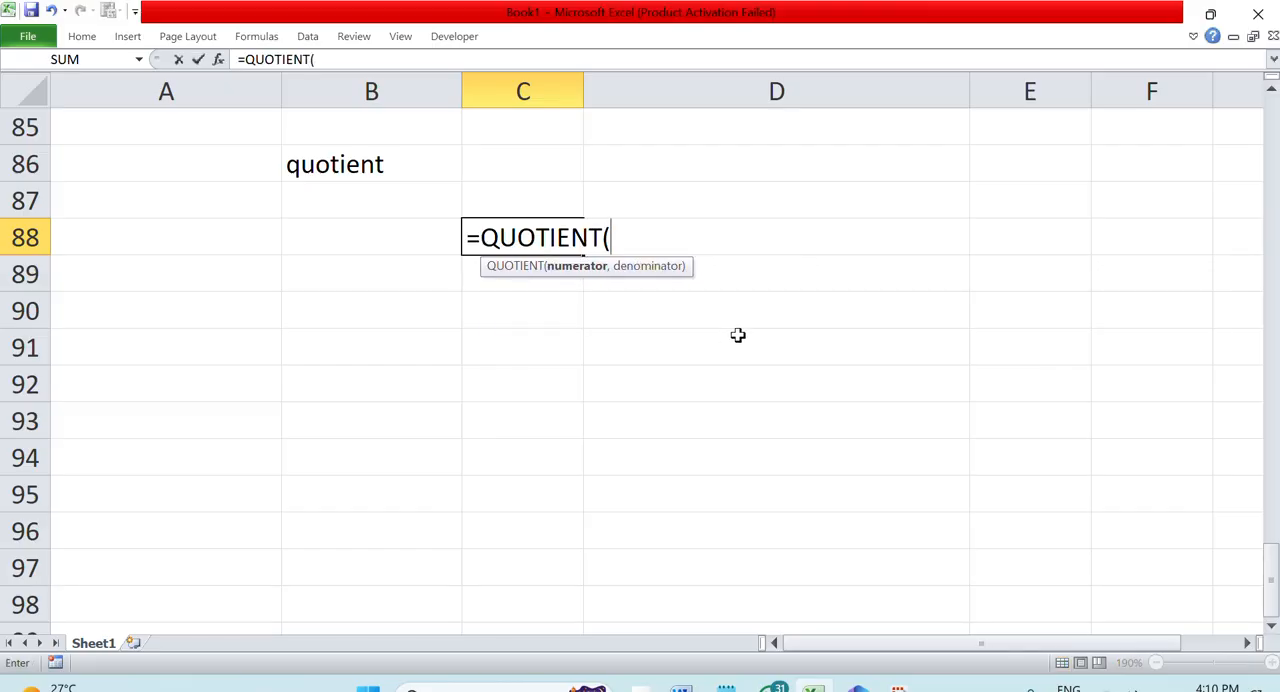
type("12,2)")
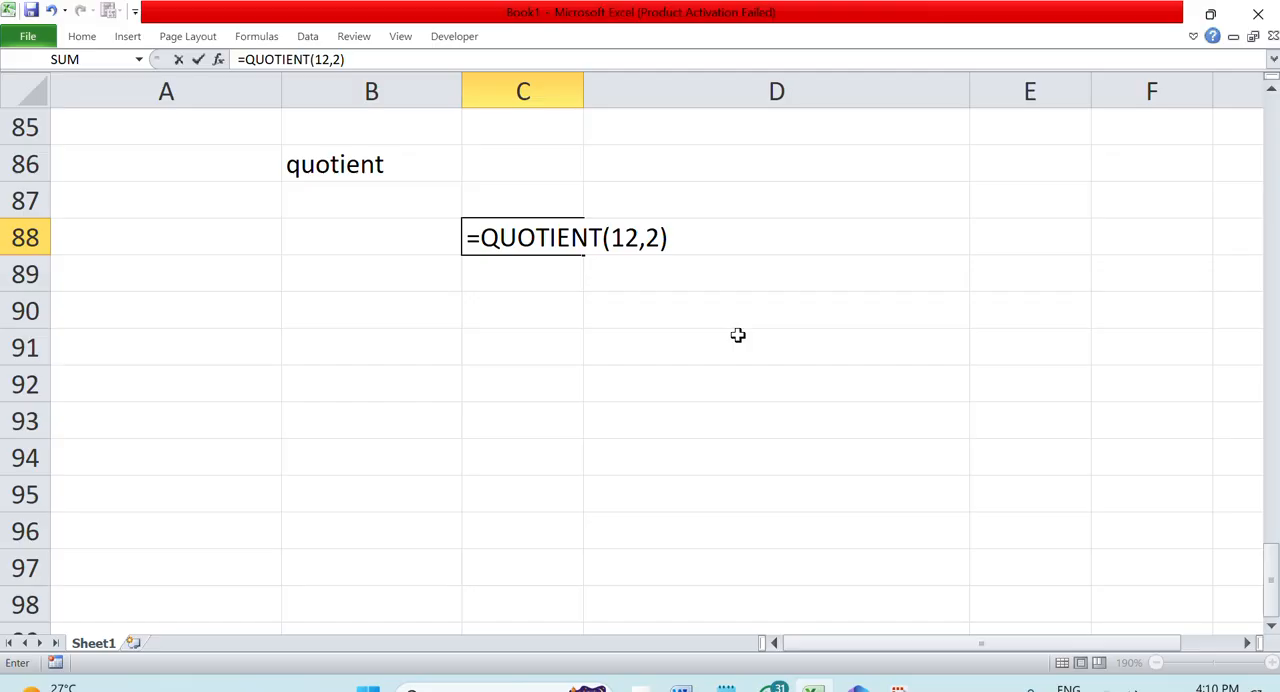
key("Return")
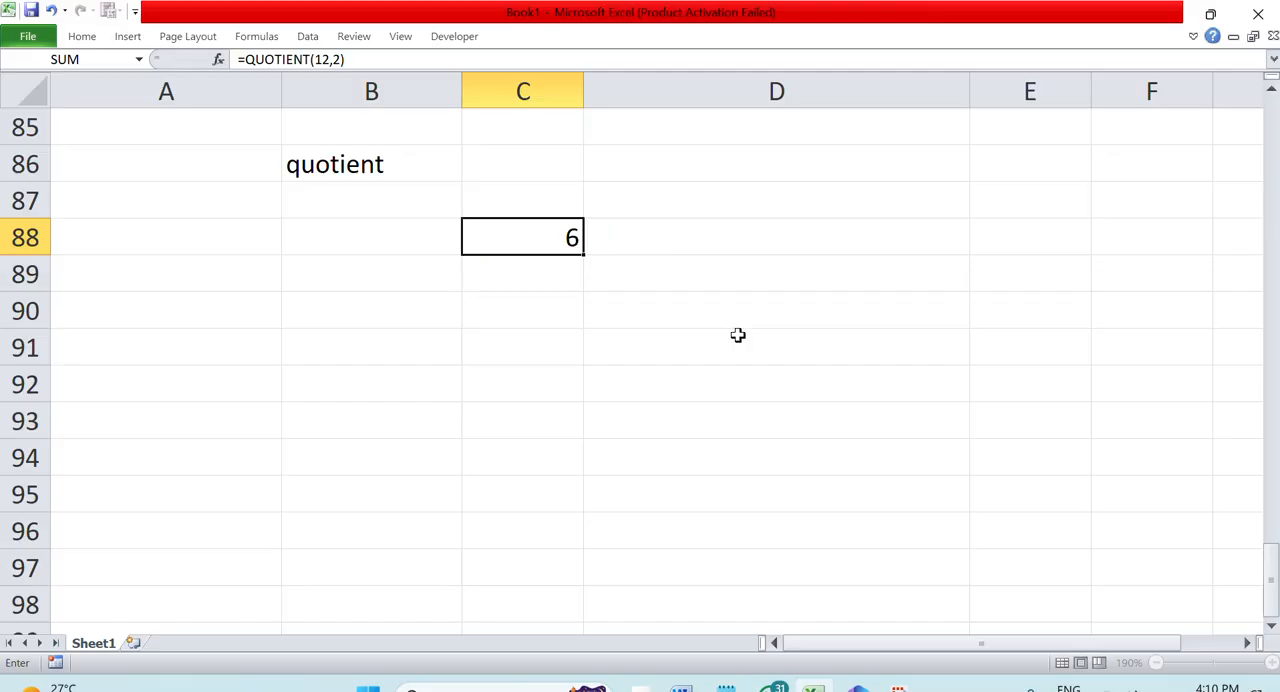
Display the QUOTIENT formula in C88 as text by inserting a space before its equals sign
double_click(533, 240)
left_click(469, 236)
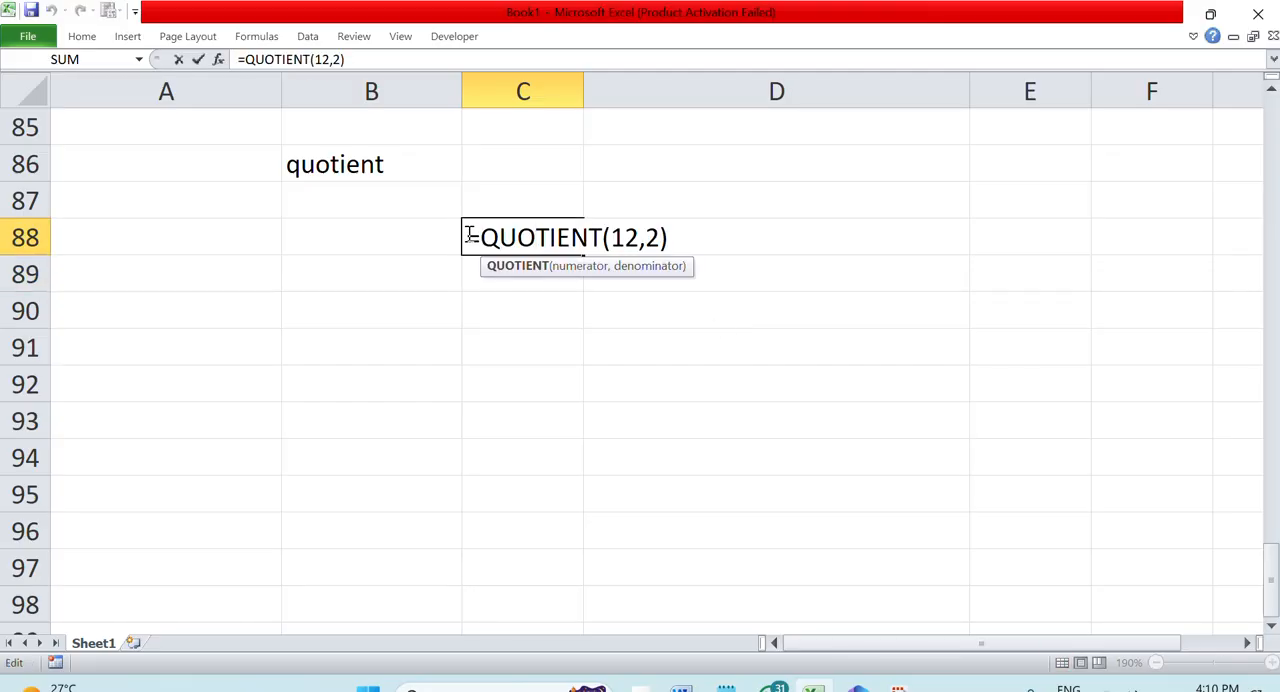
key("ctrl+Return")
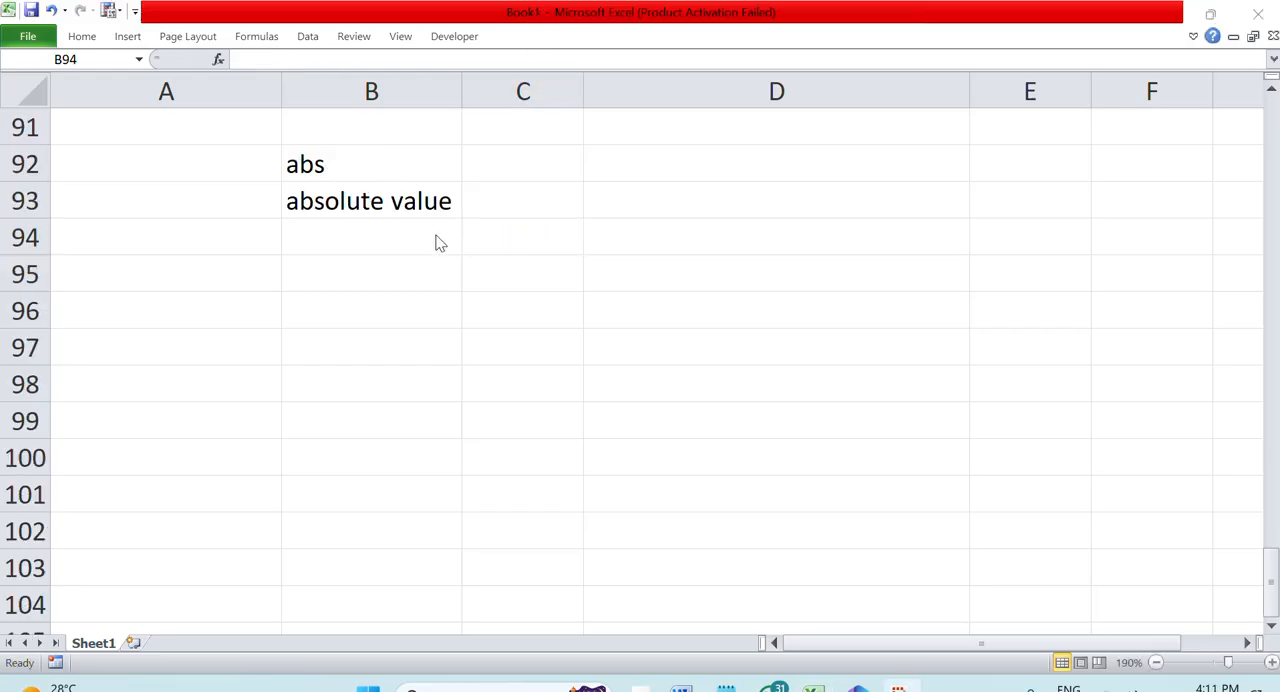
Enter the sample numbers -34 in B95 and 45 in B96 for the absolute value example
left_click(646, 221)
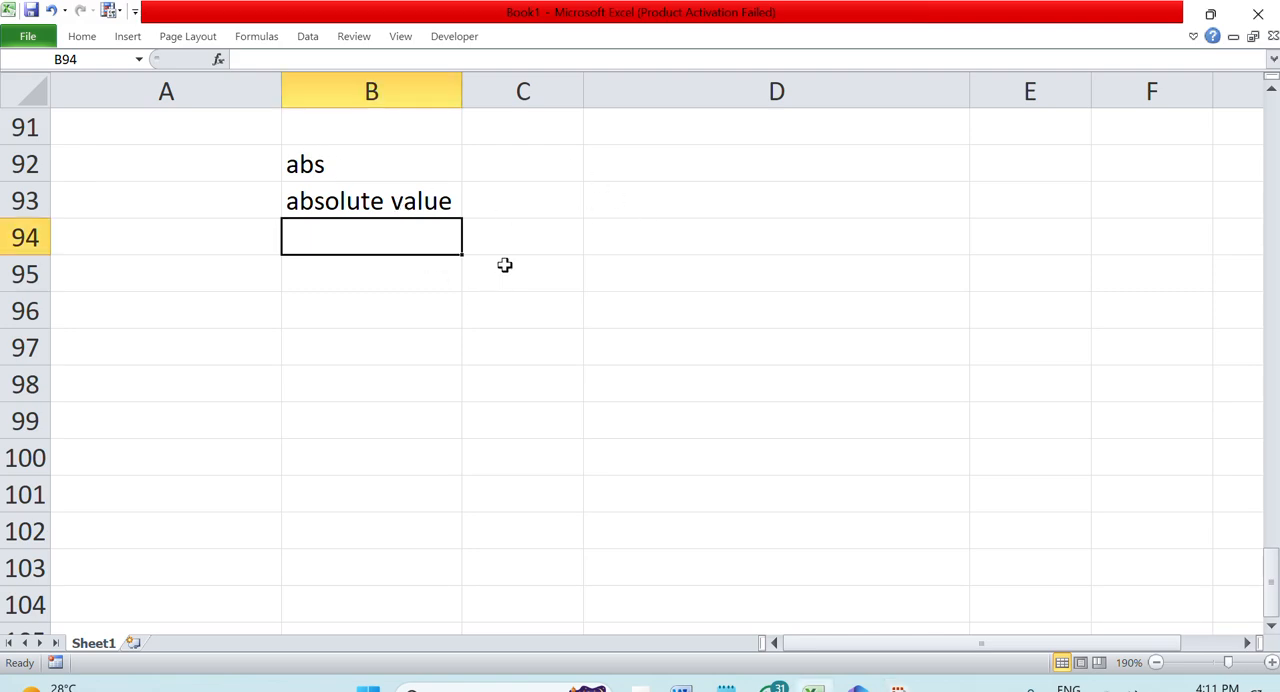
left_click(337, 176)
left_click(338, 198)
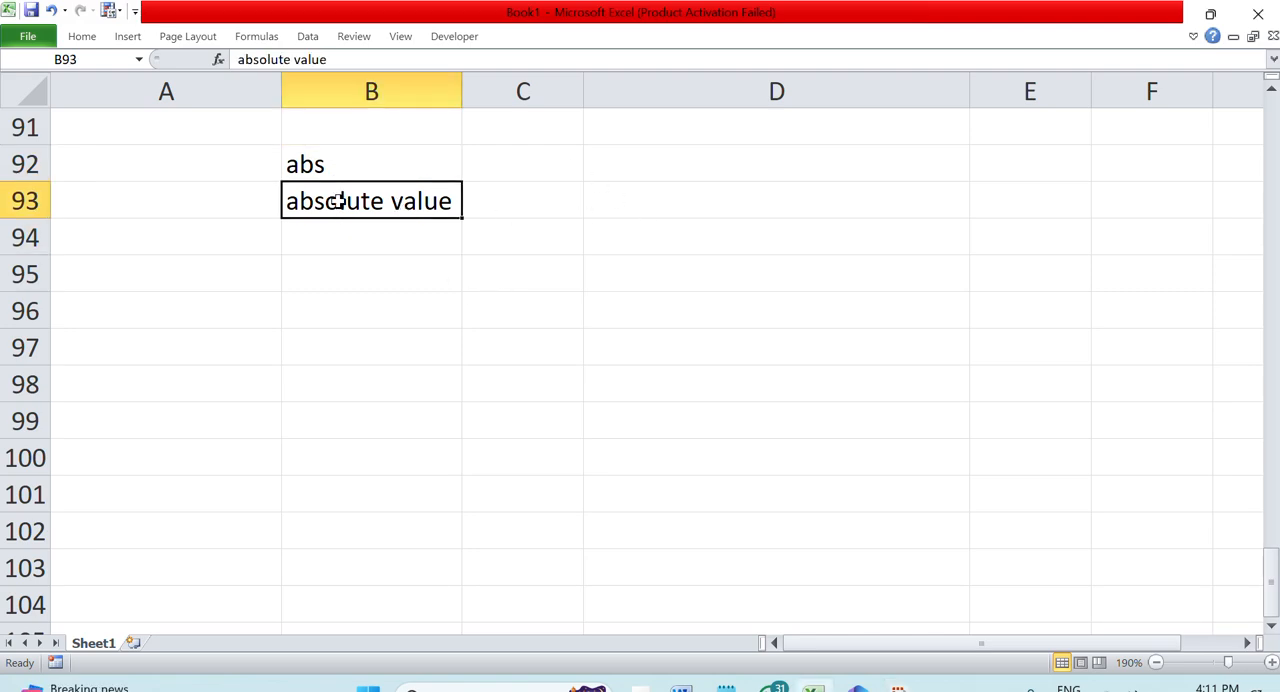
left_click(475, 310)
left_click(338, 272)
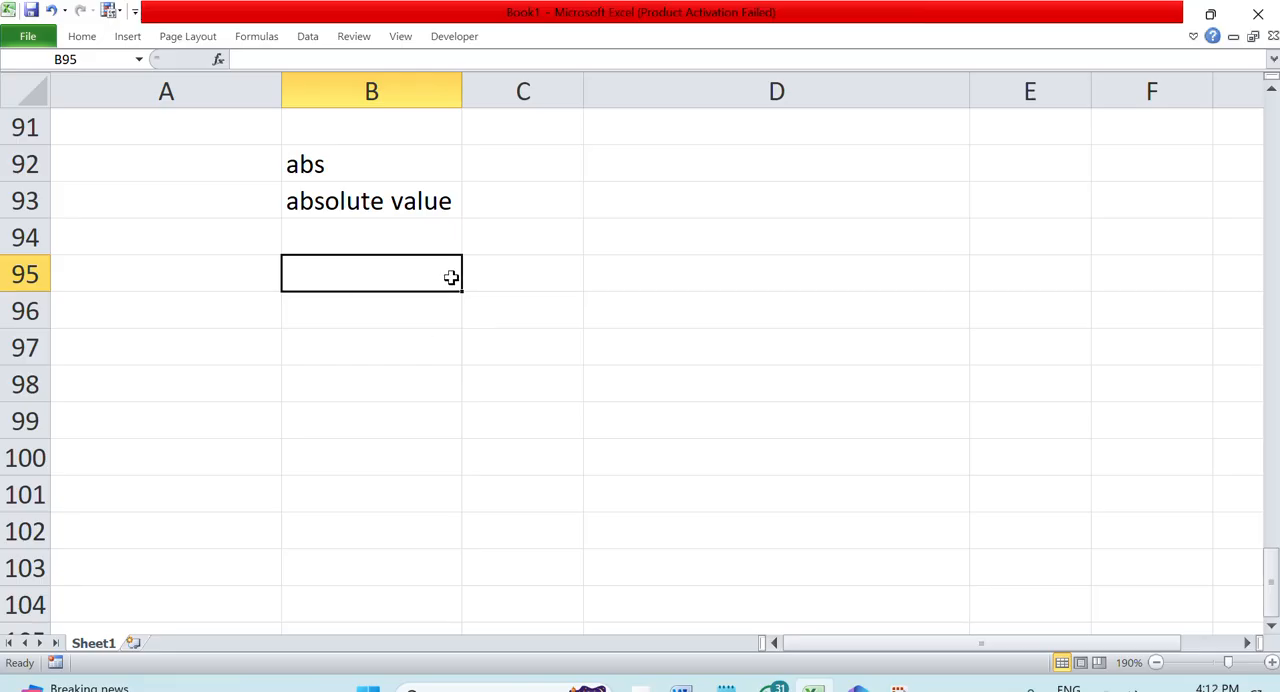
type("3")
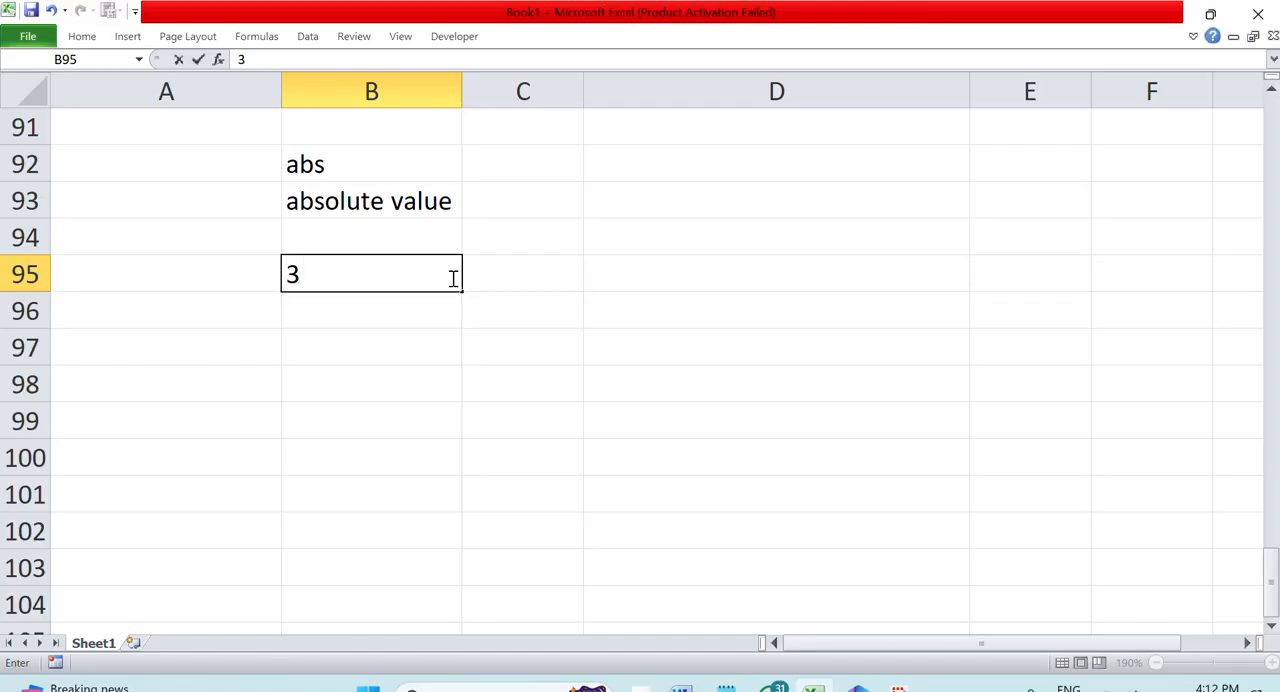
key("BackSpace")
type("-34")
key("Return")
type("4")
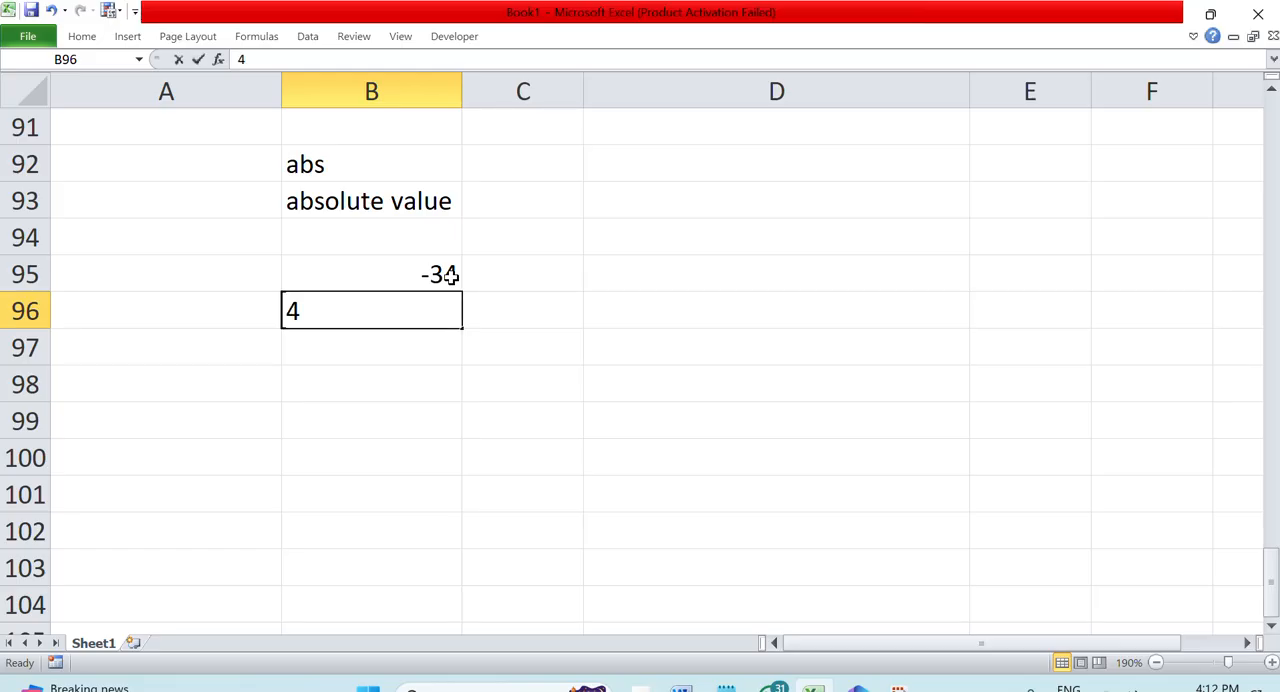
type("5")
Enter the column label "absolute" in C94, above the cells beside the sample numbers
key("Right")
key("Up")
key("Up")
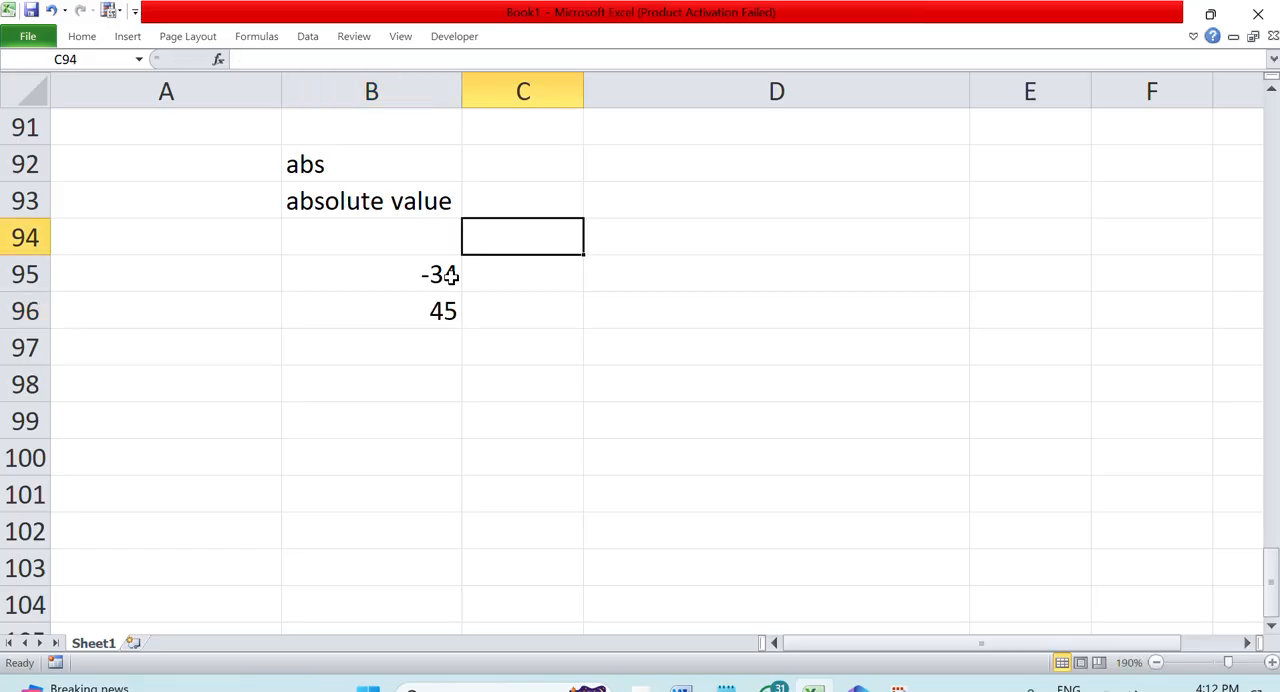
type("absolute")
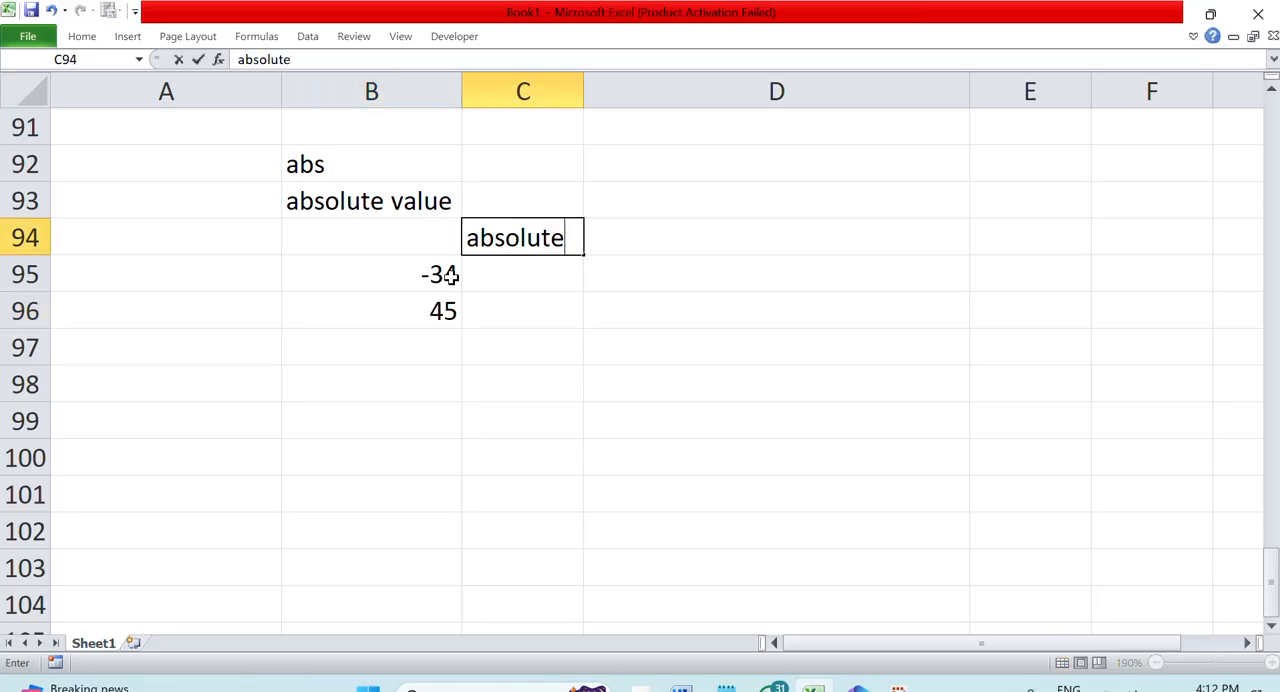
key("Return")
Calculate the absolute value of the first sample number in C95 with the formula =ABS(B95)
type("=abs(")
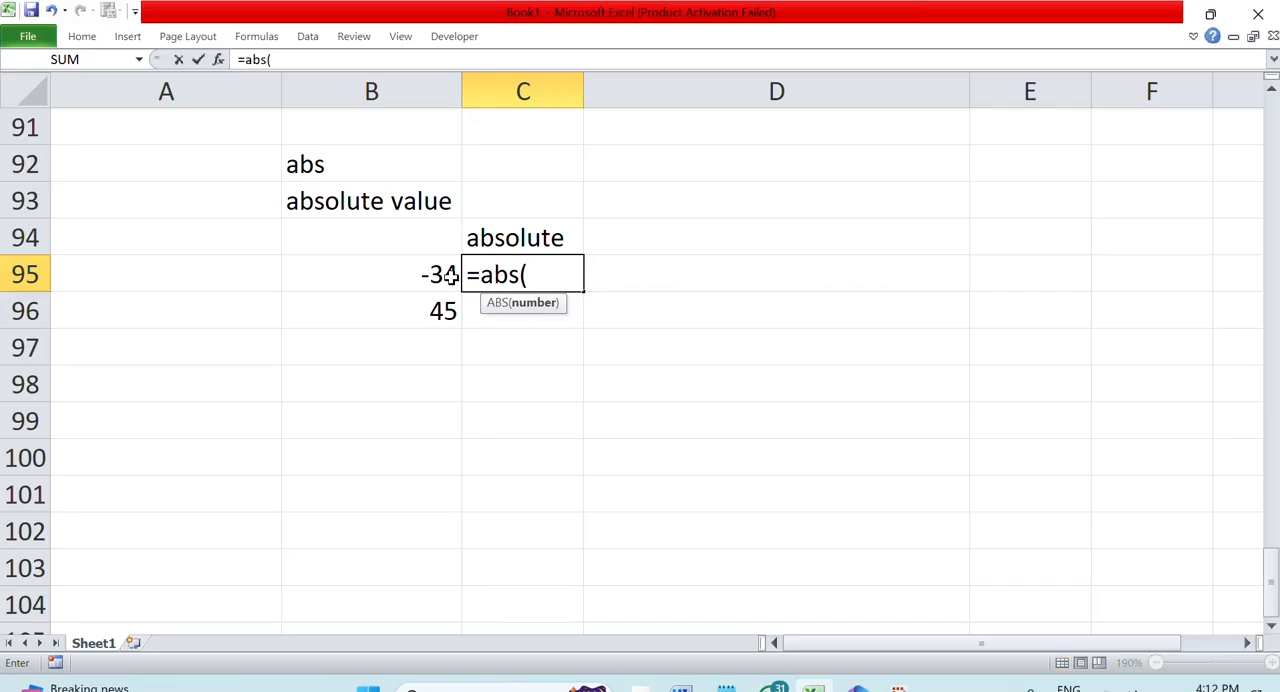
left_click(448, 276)
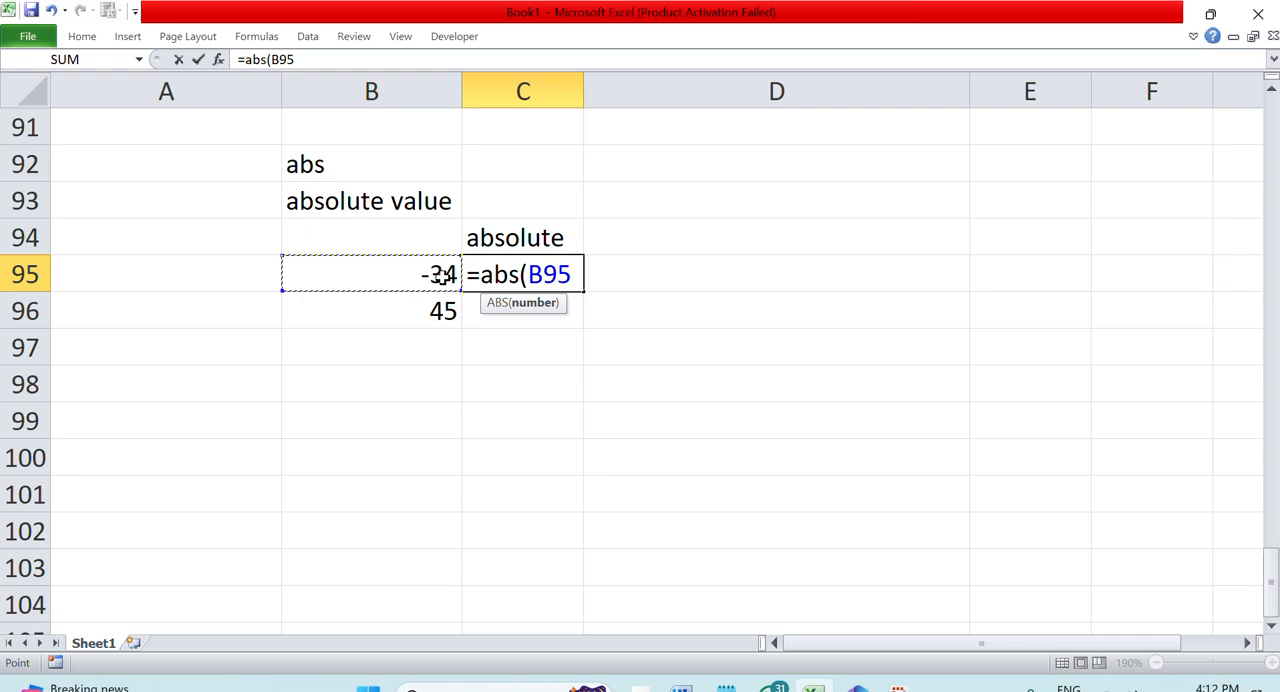
type(")")
key("Return")
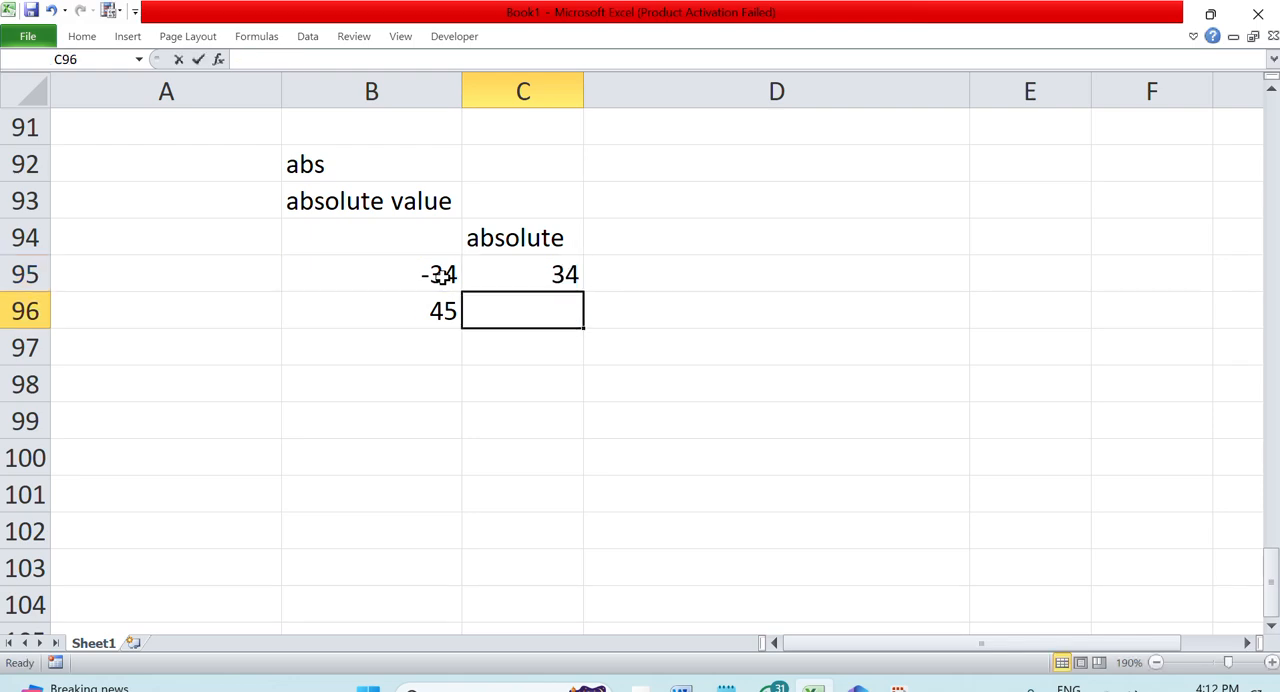
Calculate the absolute value of the second sample number in C96 with the formula =ABS(B96)
type("=abs(")
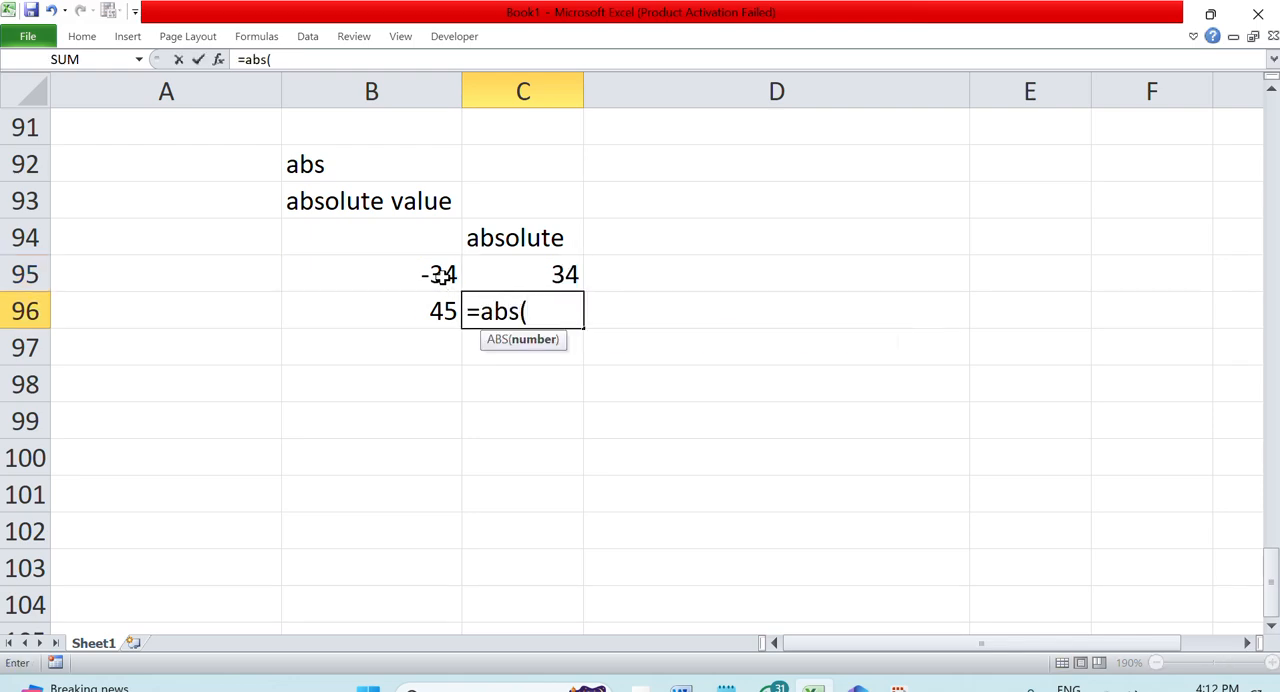
left_click(409, 310)
type(")")
key("Return")
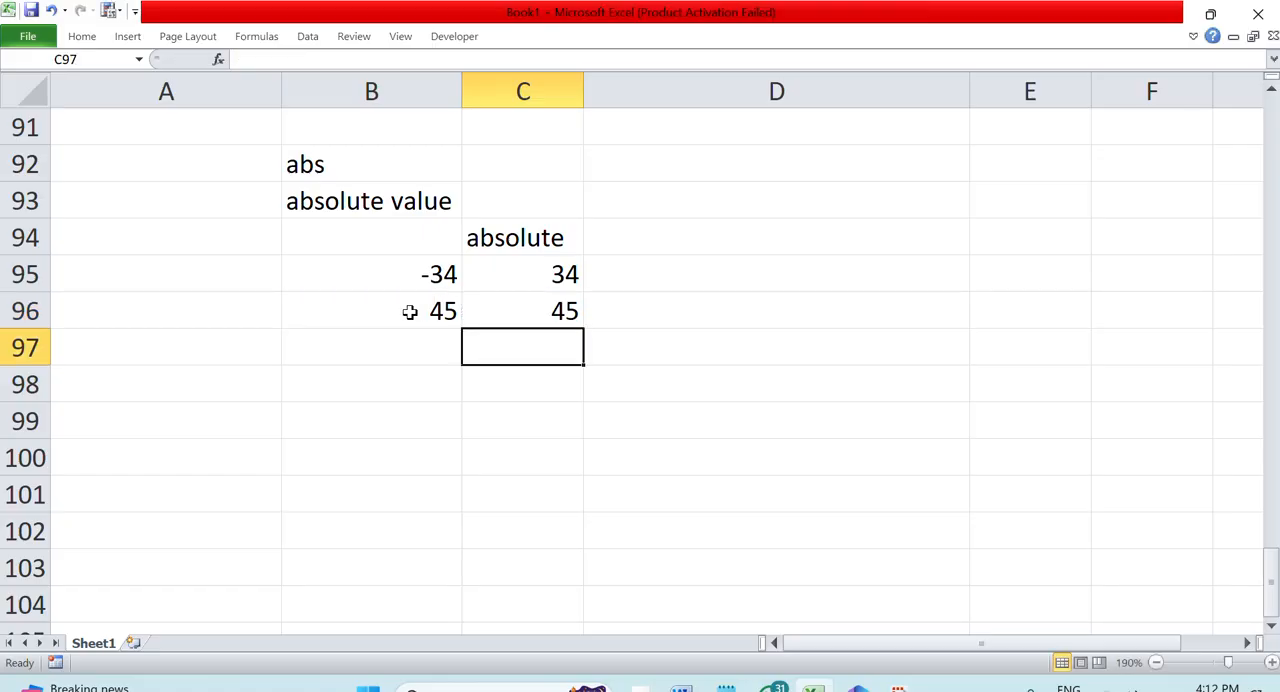
Open the ABS formulas in C95 and C96 for editing at the start of each formula
double_click(549, 275)
left_click(470, 272)
double_click(513, 306)
left_click(469, 311)
key("ctrl+Return")
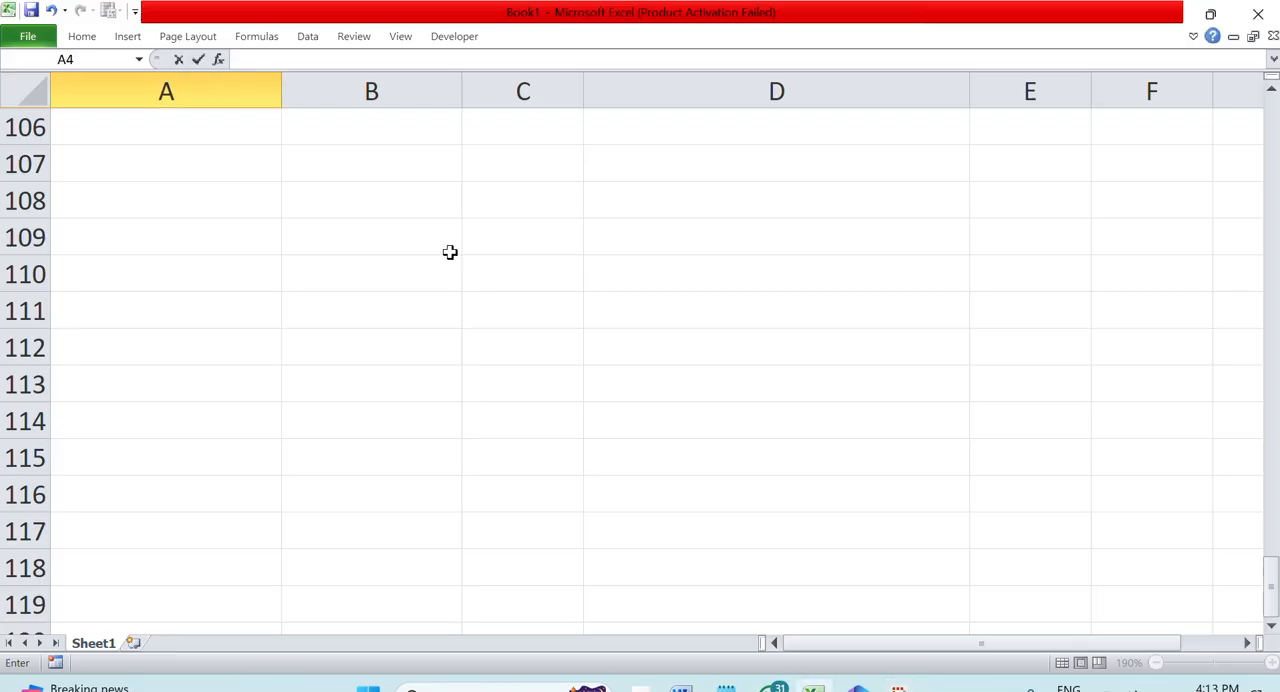
Enter the function heading "T" in B108 and its description "check text/string" in B109
left_click(338, 218)
type("T")
key("Return")
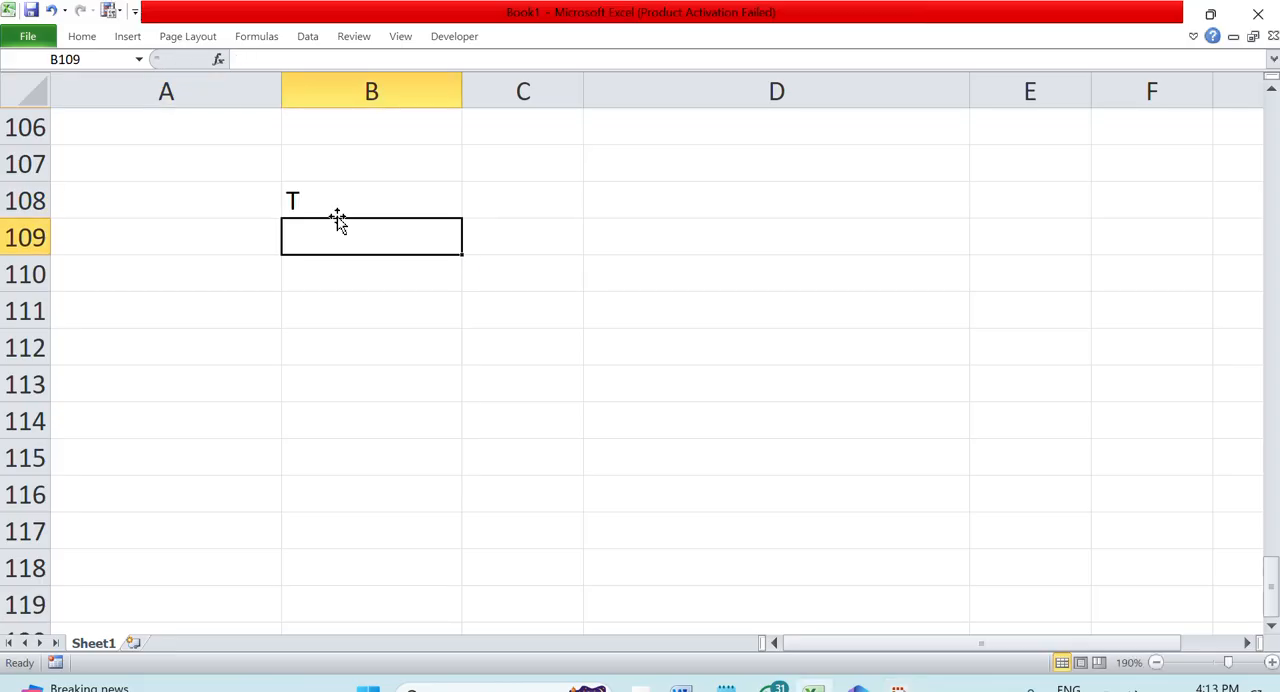
type("check text")
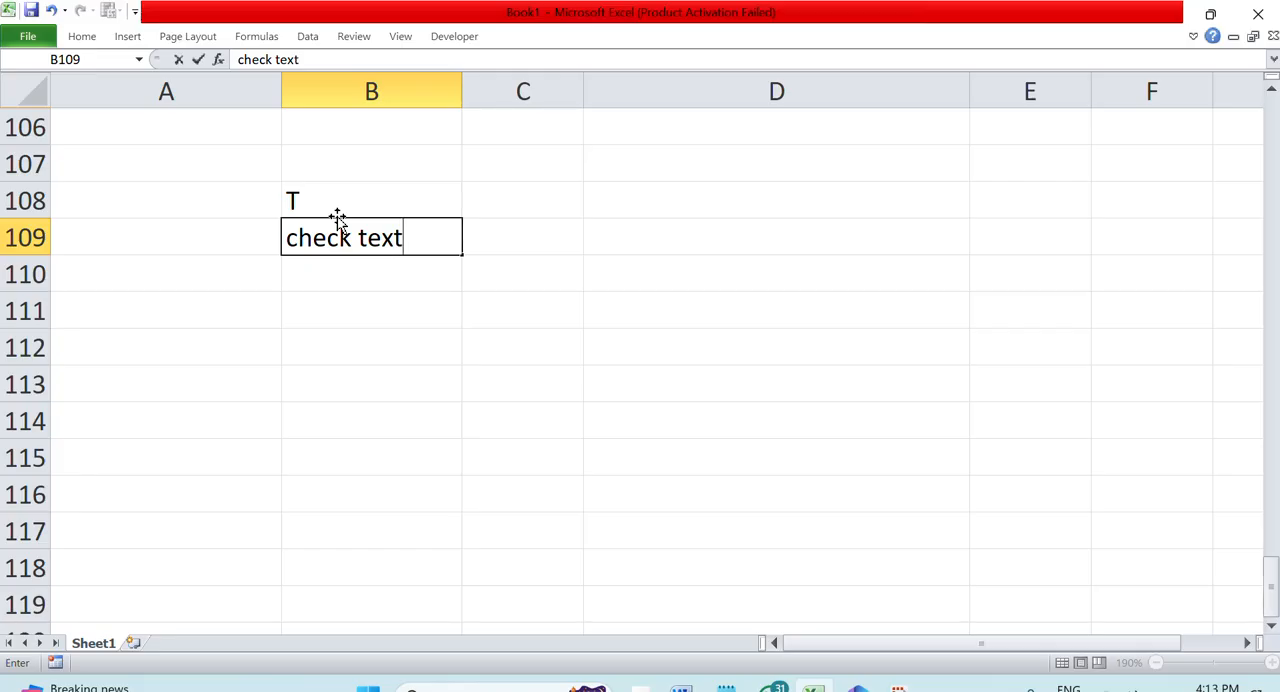
type("/string")
key("Return")
key("Return")
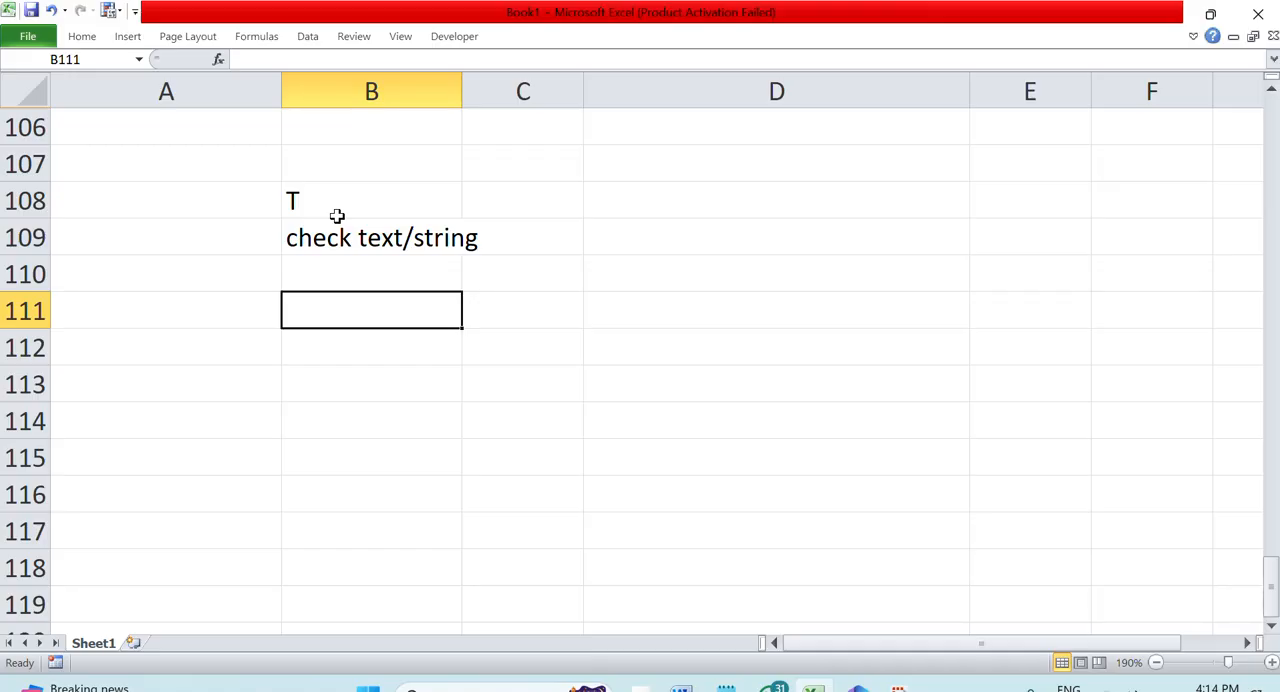
Enter the formula =T(B112) in C112 to check whether B112 contains text
key("Down")
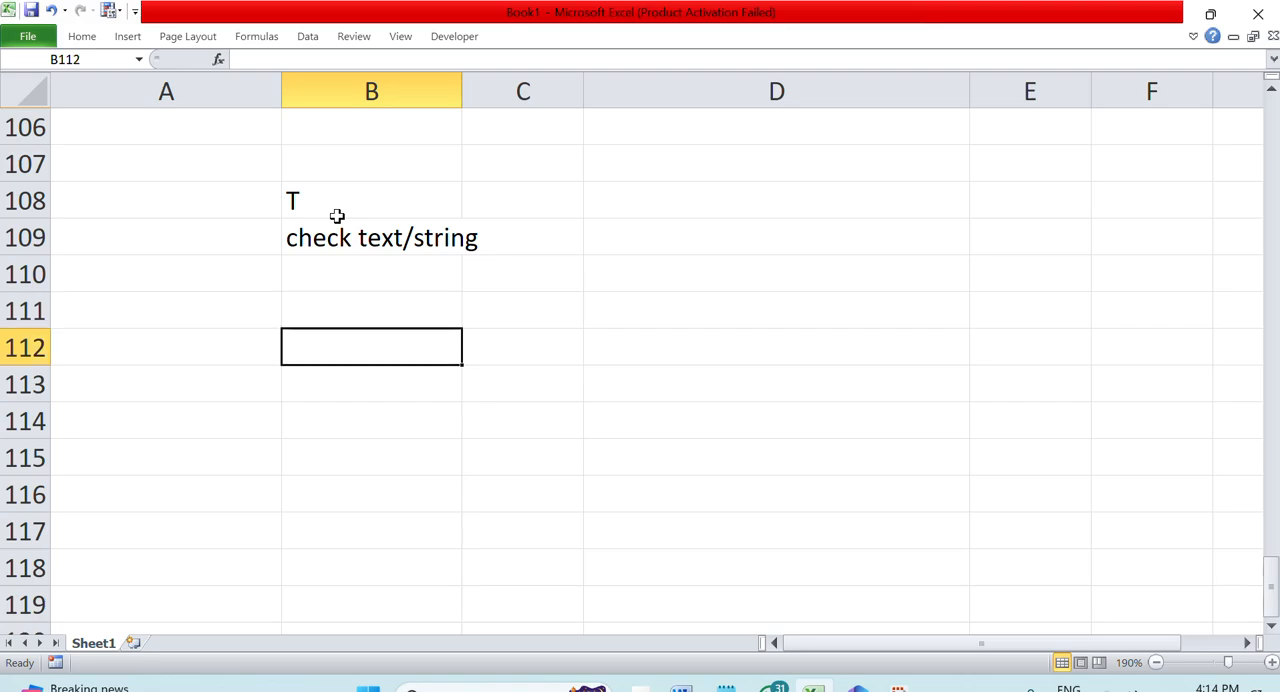
key("Right")
type("=T(")
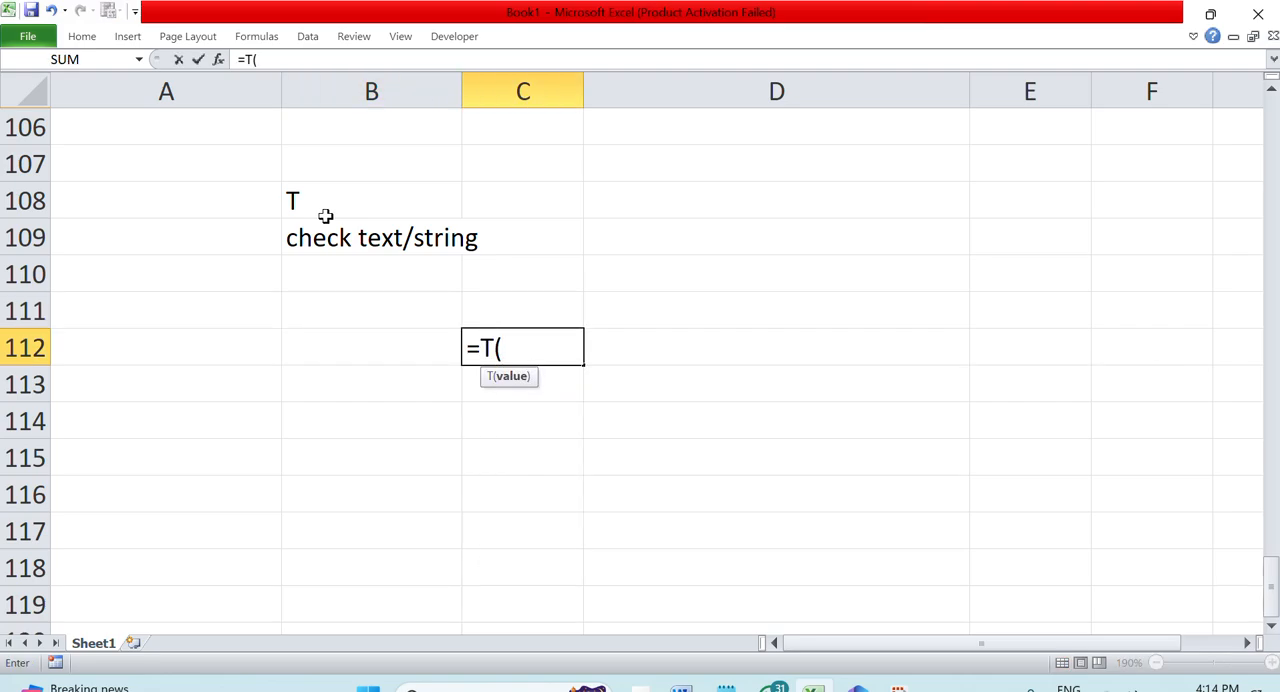
left_click(336, 341)
key("Return")
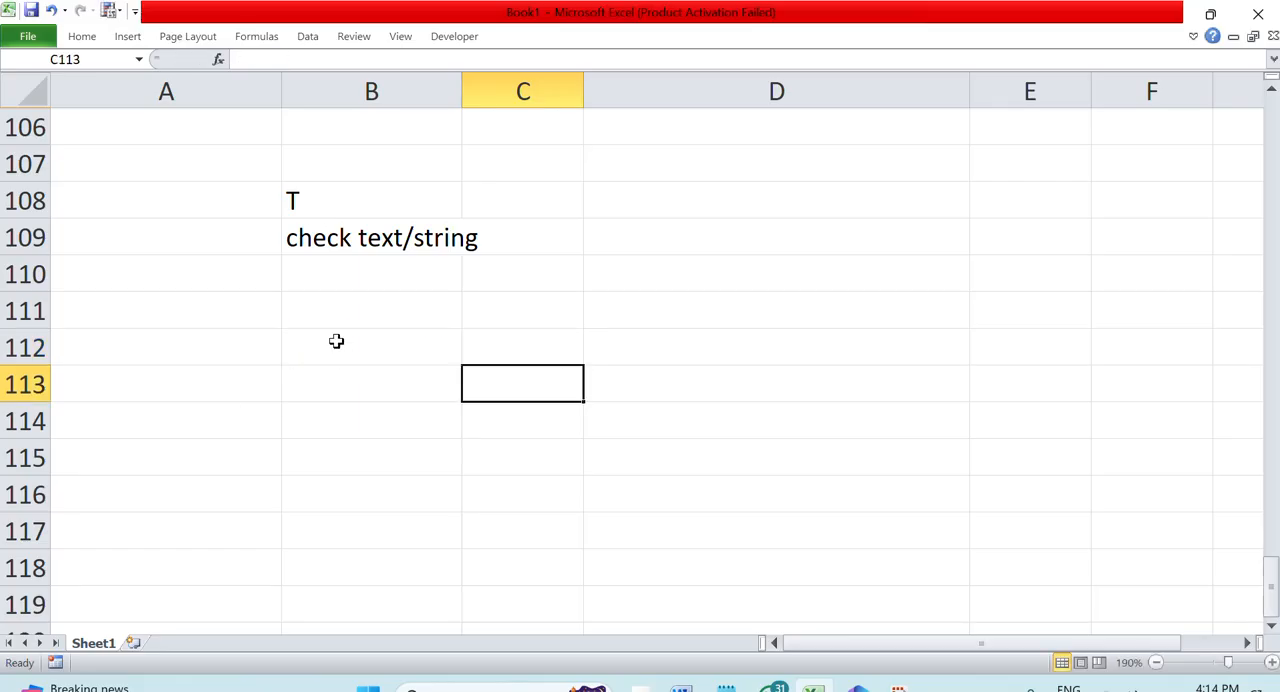
Test the T formula by entering two different sample first names in B112, one after the other
left_click(408, 353)
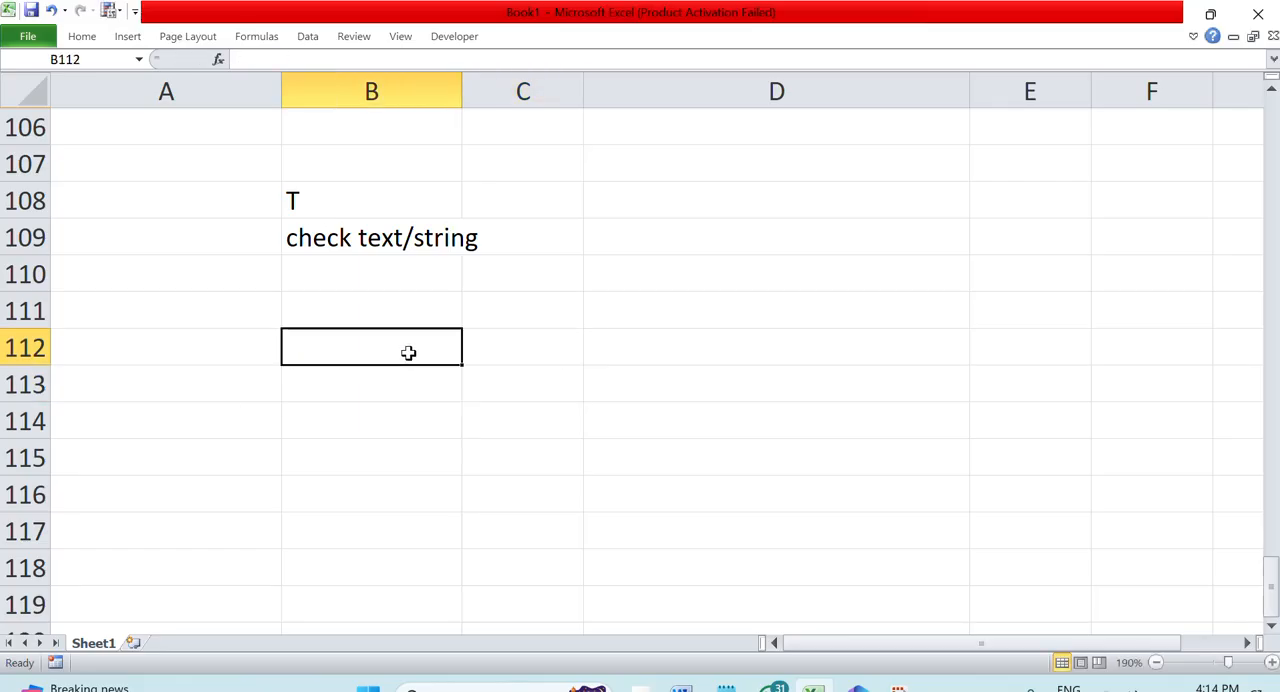
type("ram")
key("Return")
left_click(408, 353)
type("t")
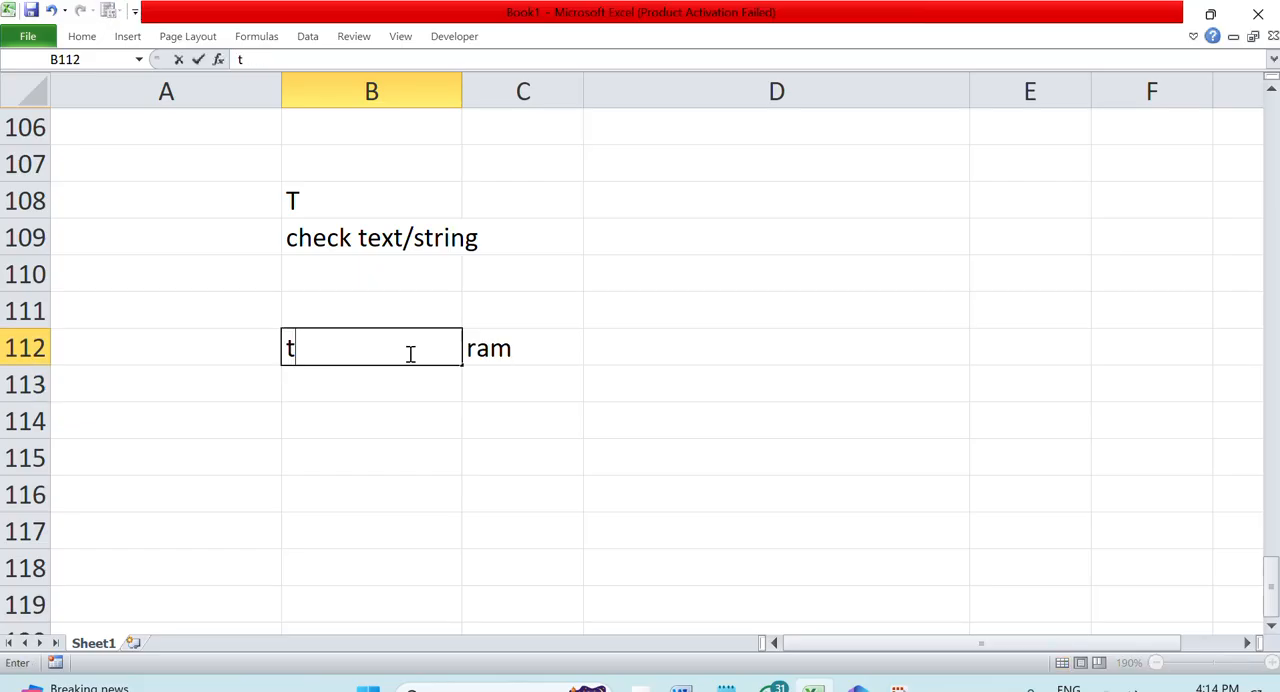
type("anya")
key("Up")
left_click(408, 352)
type("tanya@112")
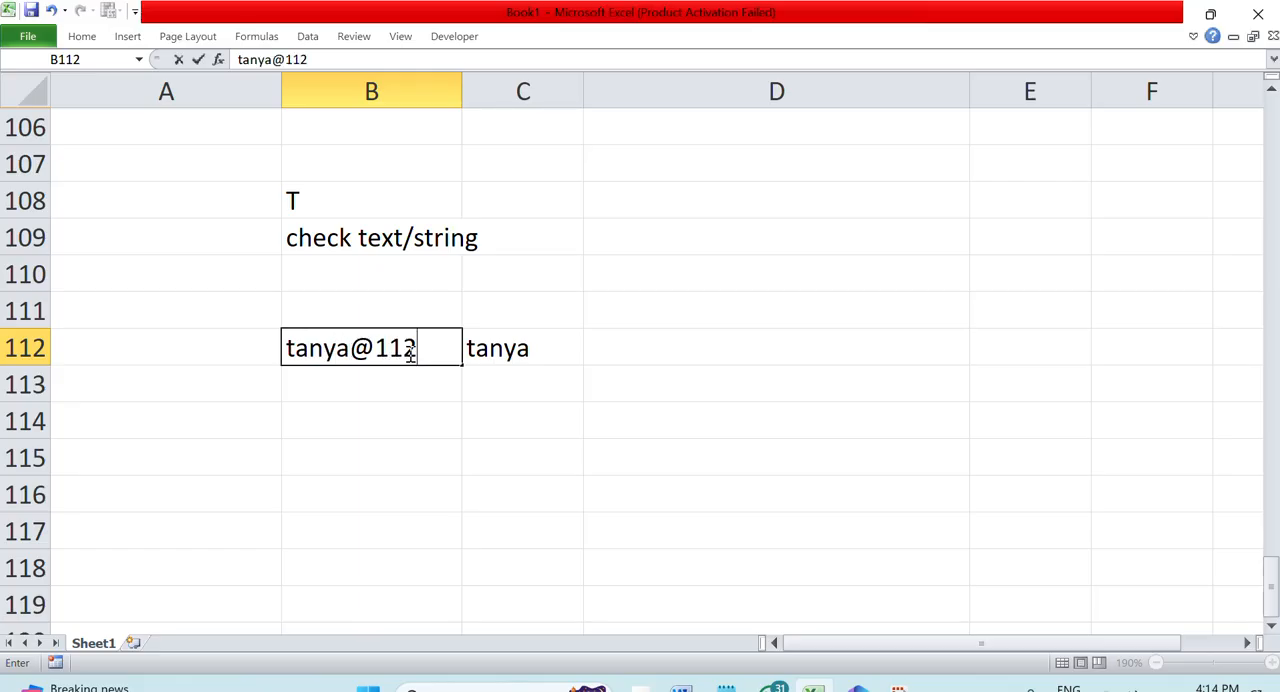
key("Return")
key("Up")
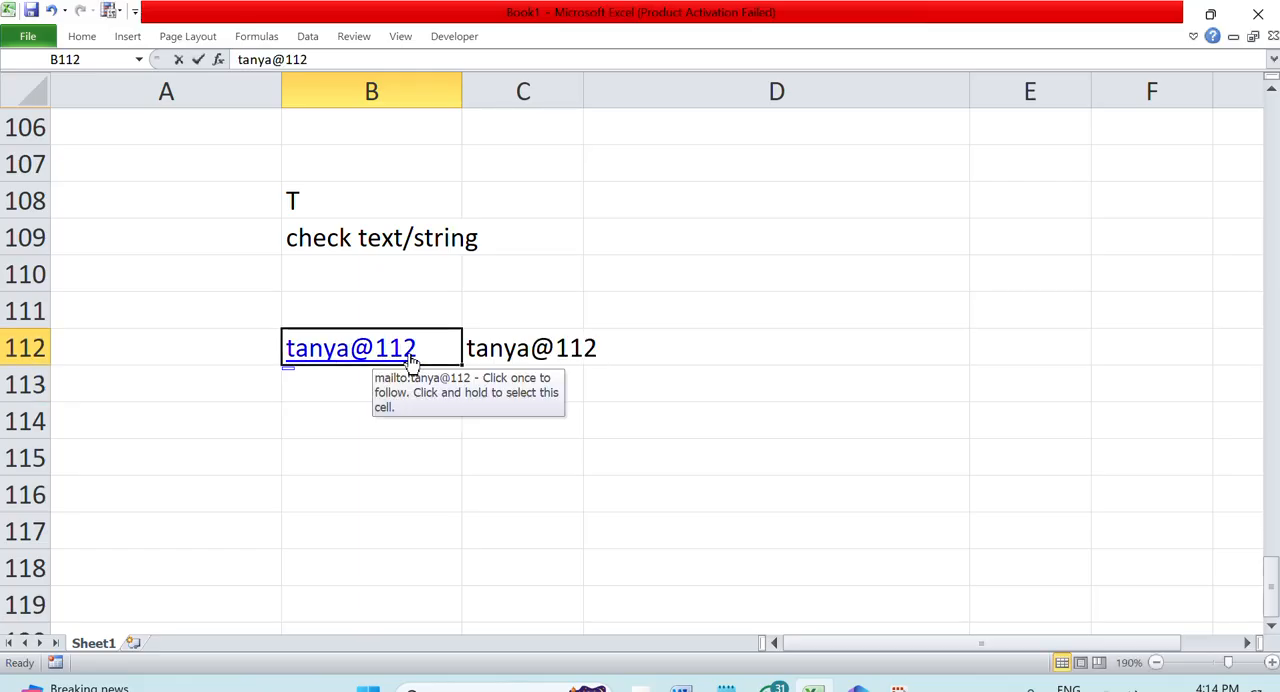
Replace the entry in B112 with the number 23 and inspect the T formula in C112
key("Delete")
type("23")
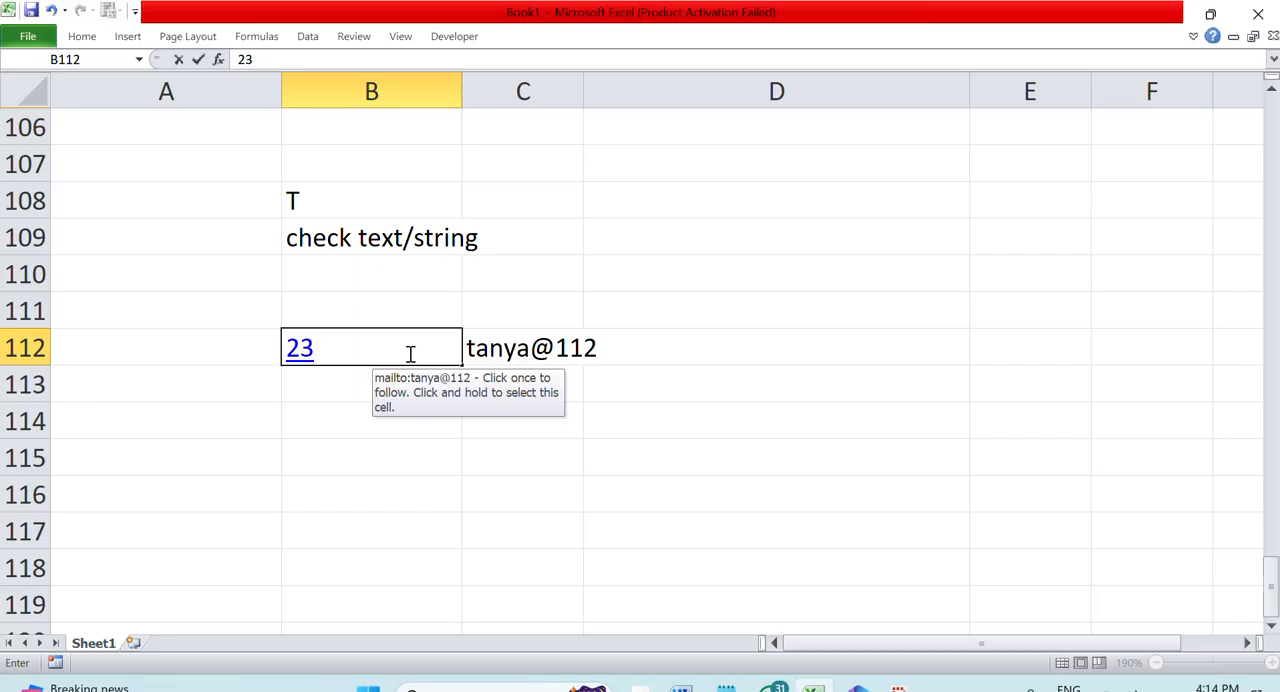
key("Return")
left_click(537, 346)
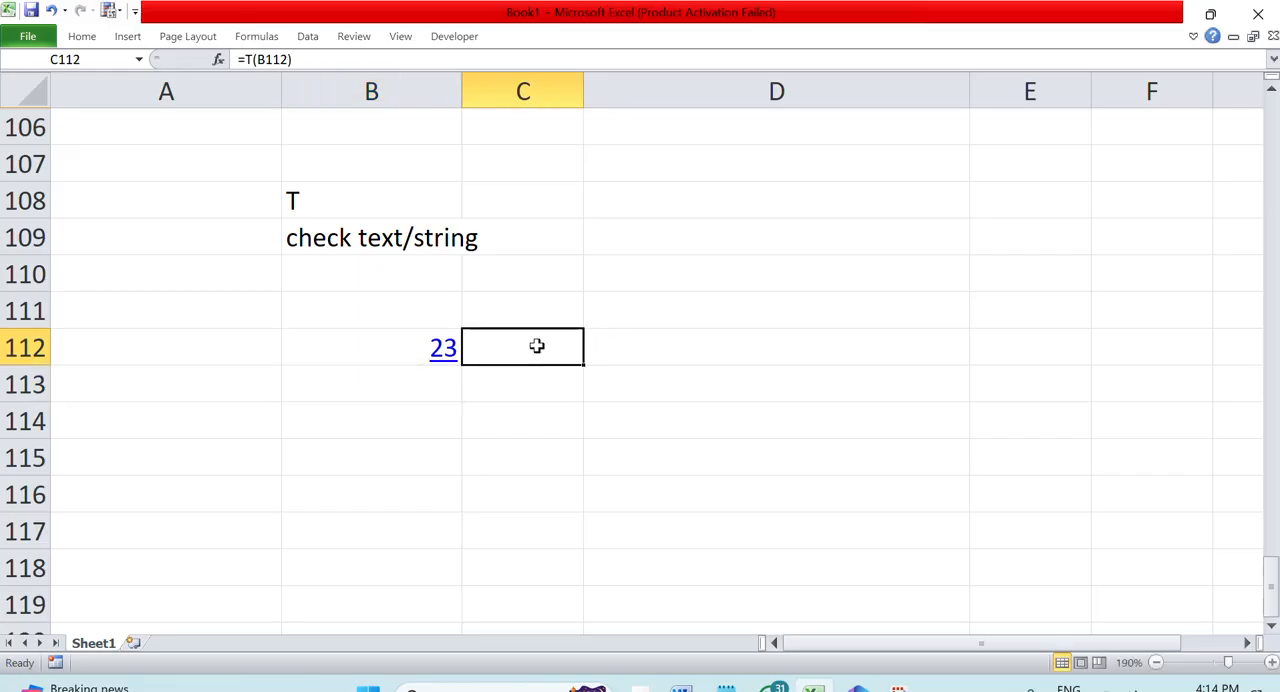
double_click(537, 346)
left_click(547, 482)
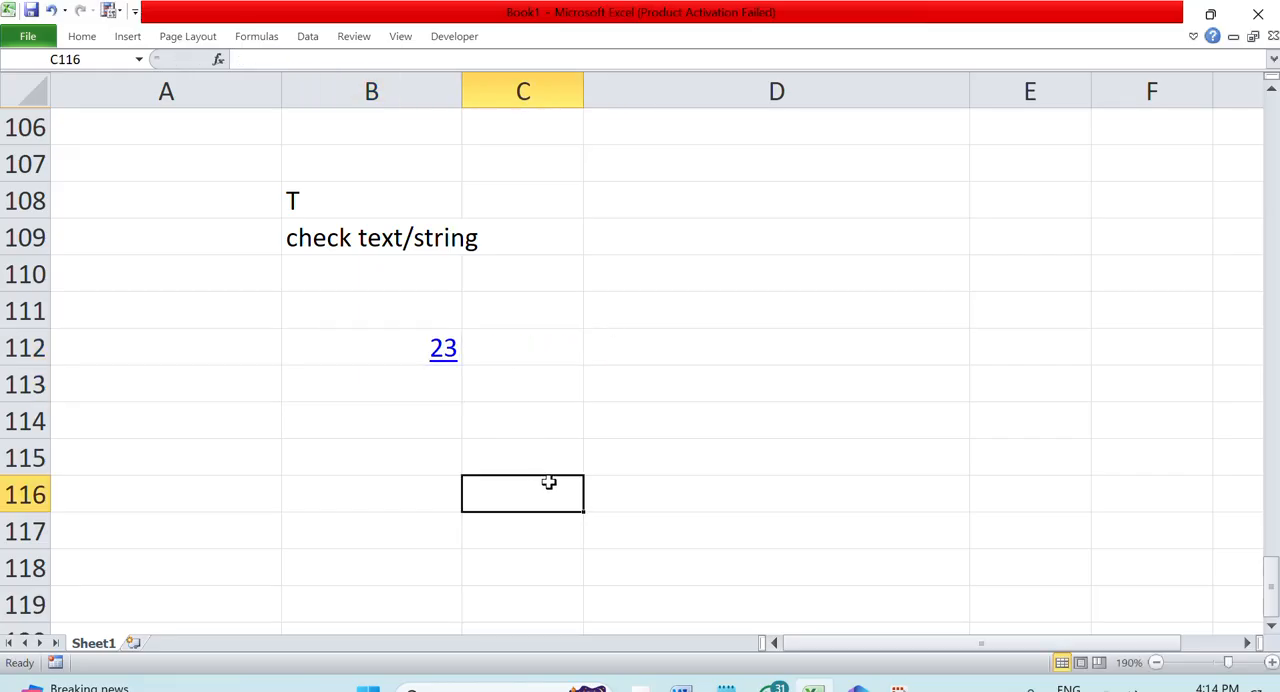
Enter a sample first name in B112 in place of the number and open the T formula in C112 to show it
left_click(404, 346)
type("rih")
key("BackSpace")
key("BackSpace")
key("BackSpace")
key("Return")
left_click(403, 346)
type("rohan")
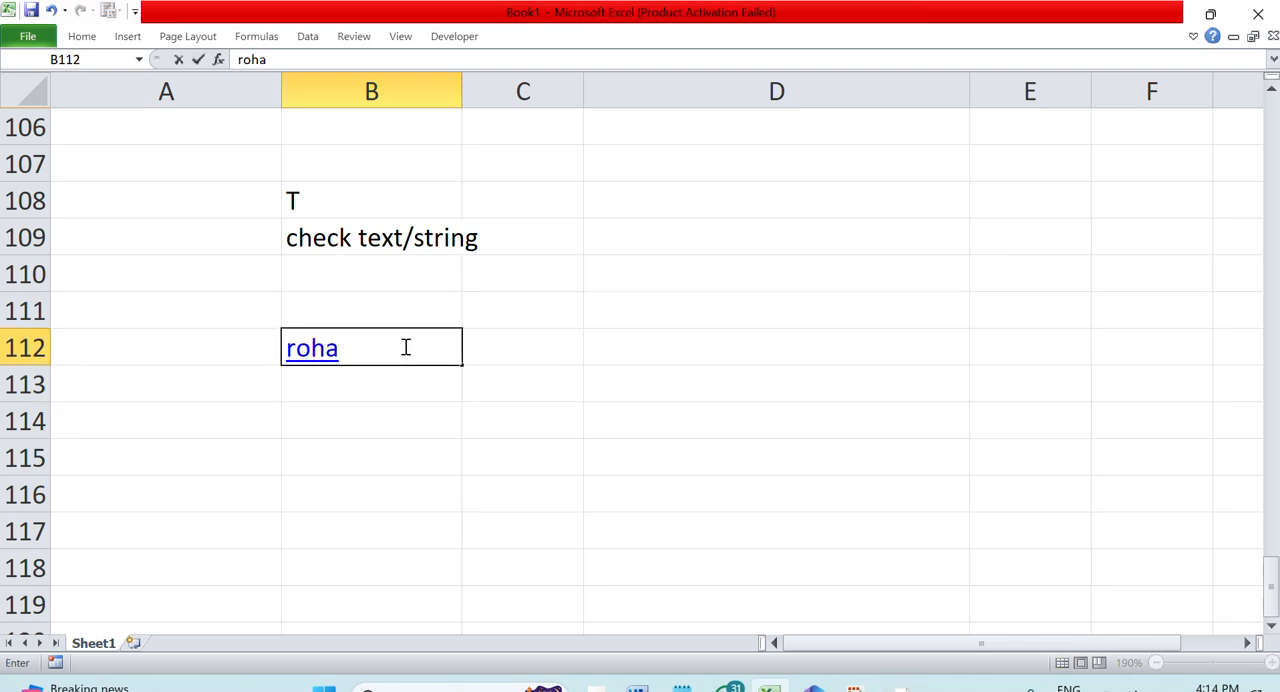
key("Return")
left_click(523, 342)
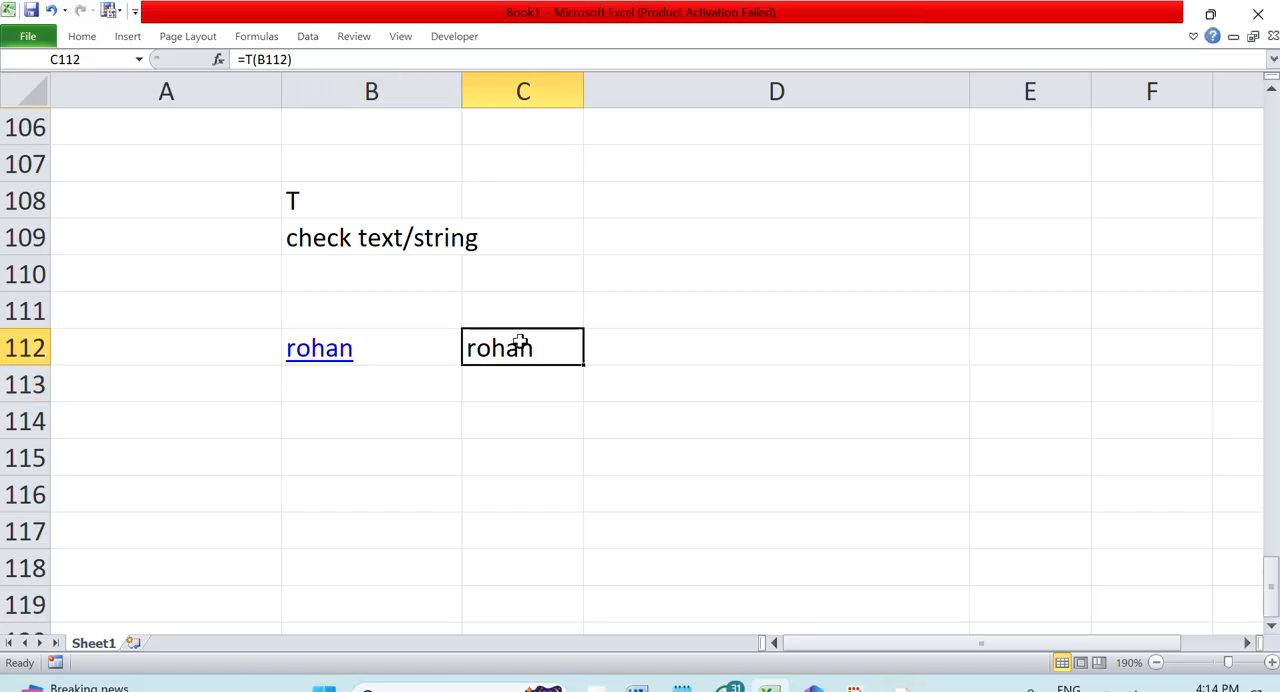
double_click(523, 345)
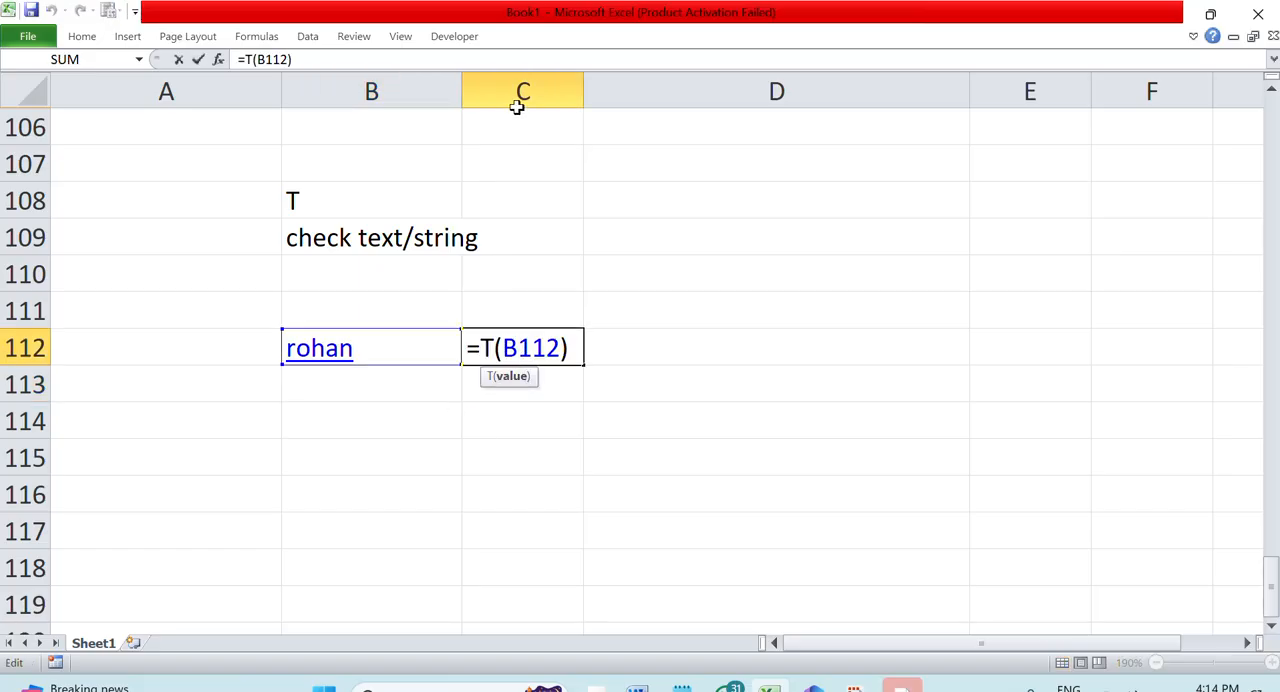
Enter the function heading "log" in B115, below the T example
left_click(381, 455)
type("log")
key("Return")
key("Return")
Enter the column labels "number", "base" and "log" in B117, C117 and D117
type("number")
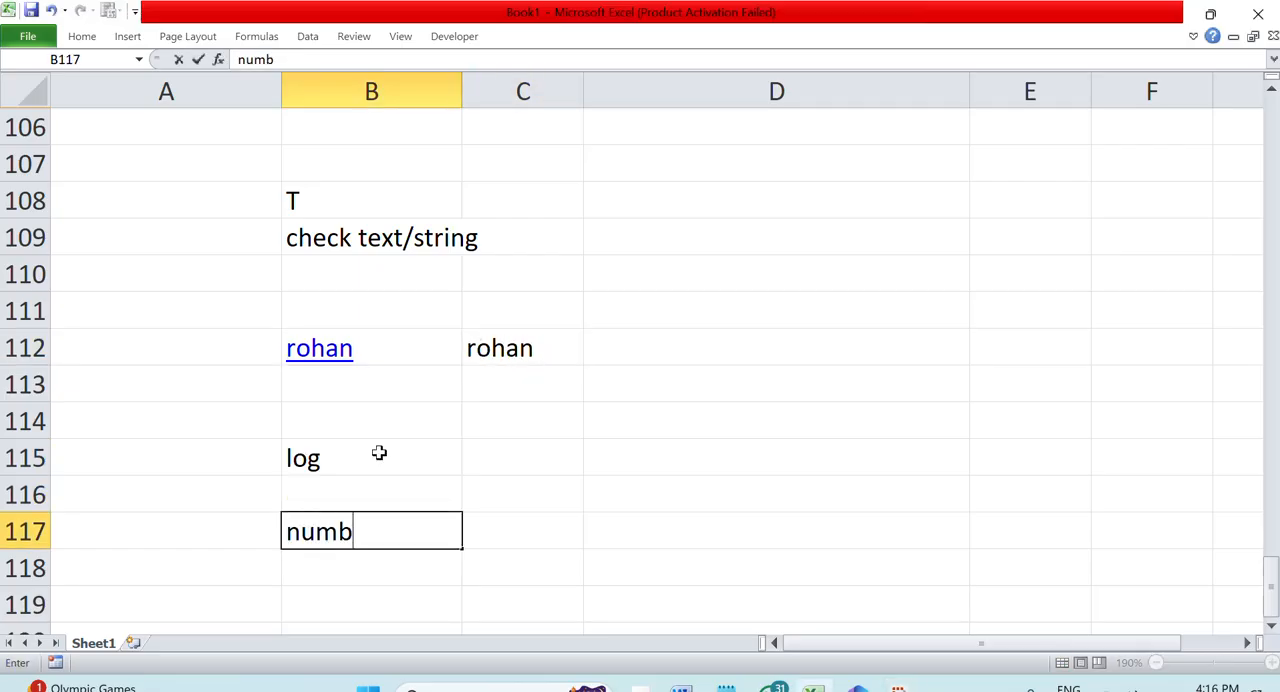
key("Return")
key("Up")
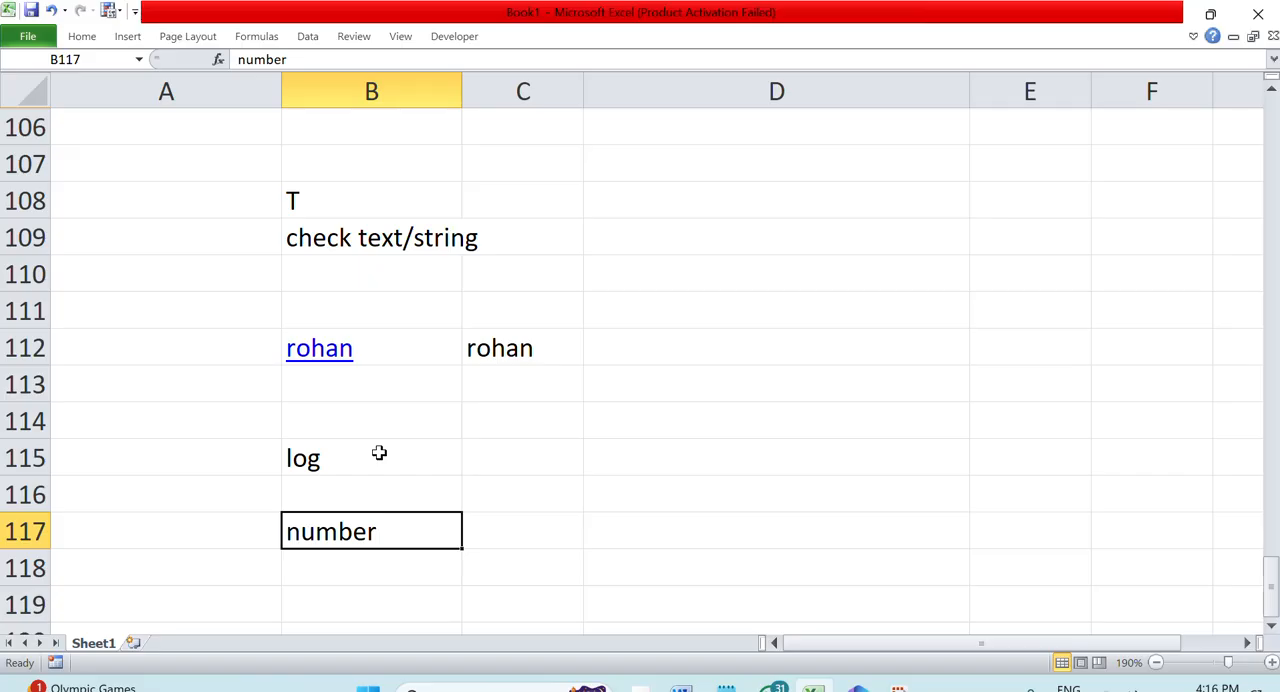
key("Right")
type("base")
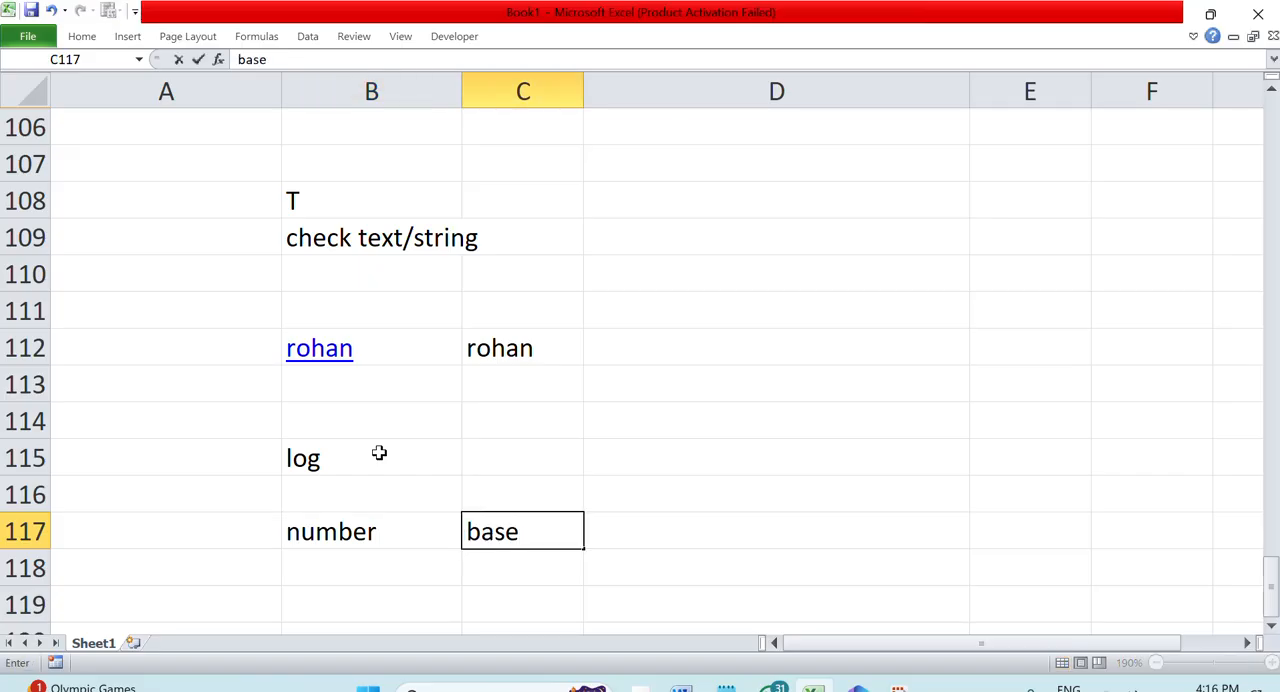
key("Right")
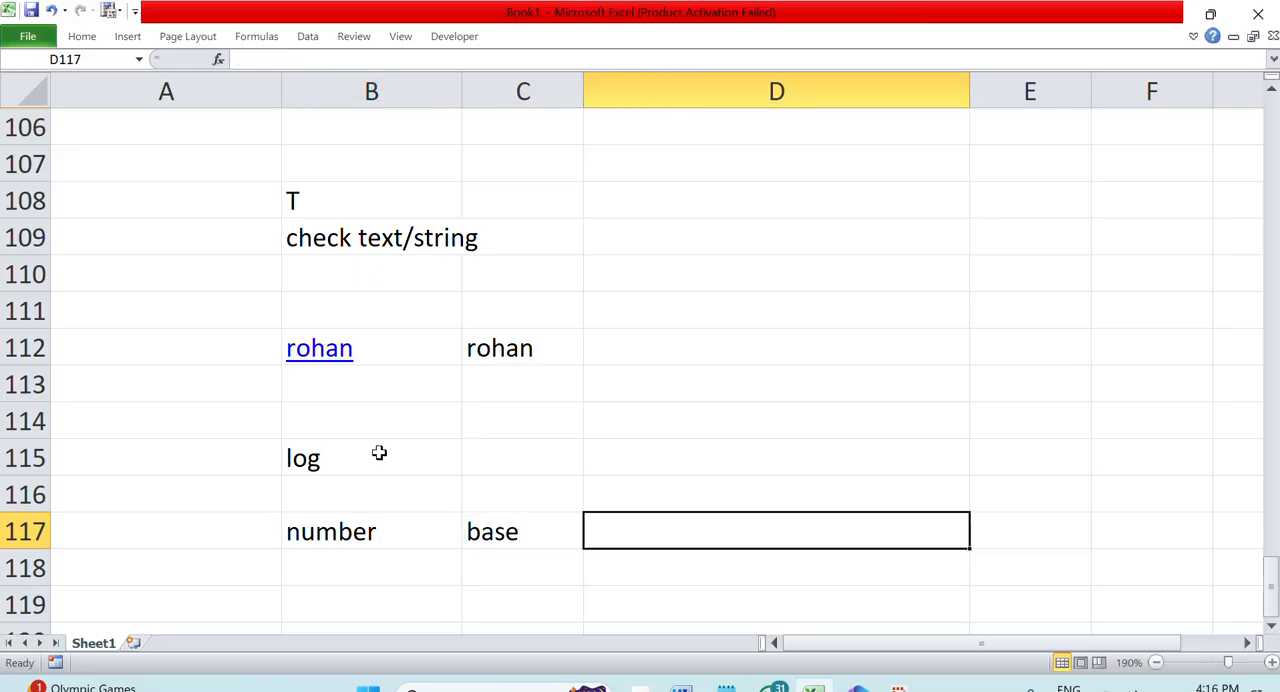
type("log")
key("Return")
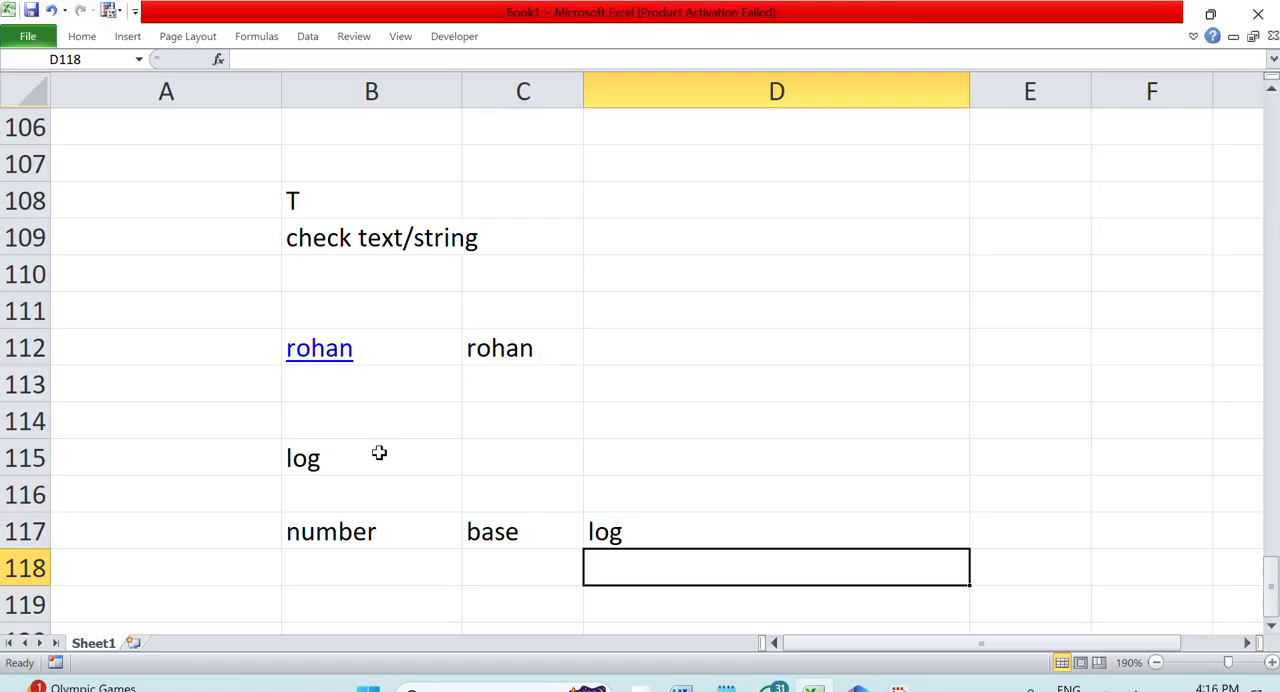
Enter the formula =LOG(B118,C118) in D118, under the log label
type("=log(")
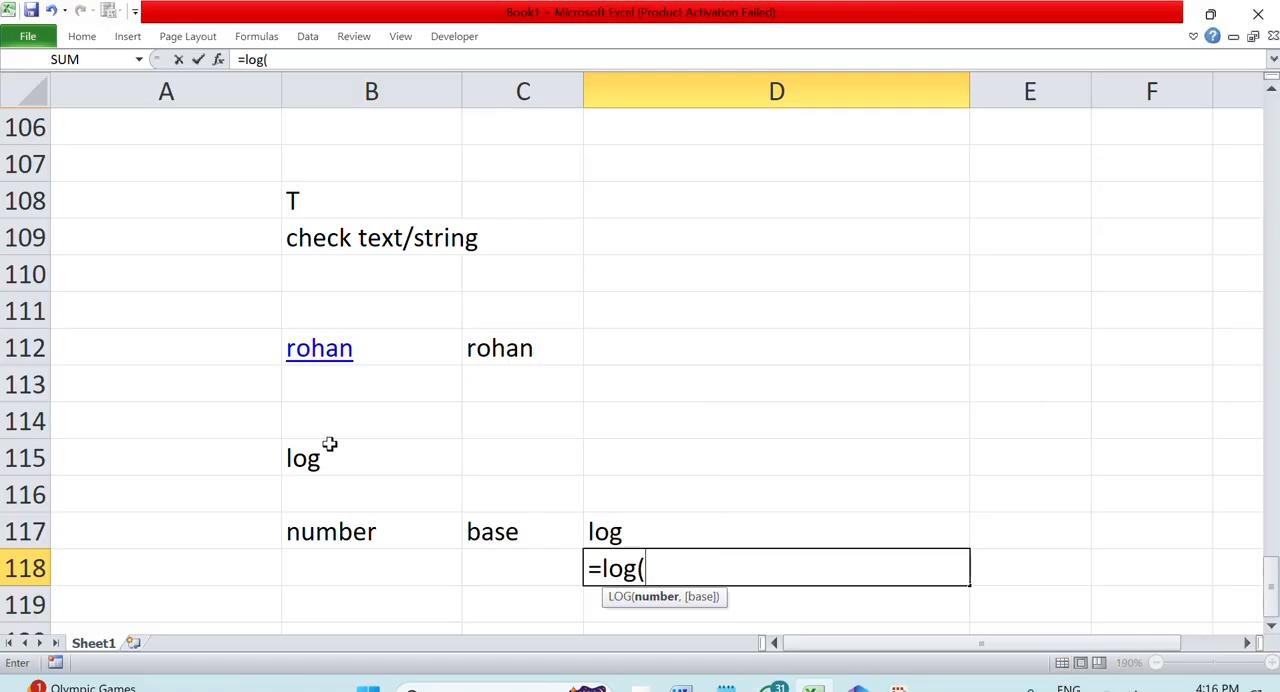
left_click(327, 572)
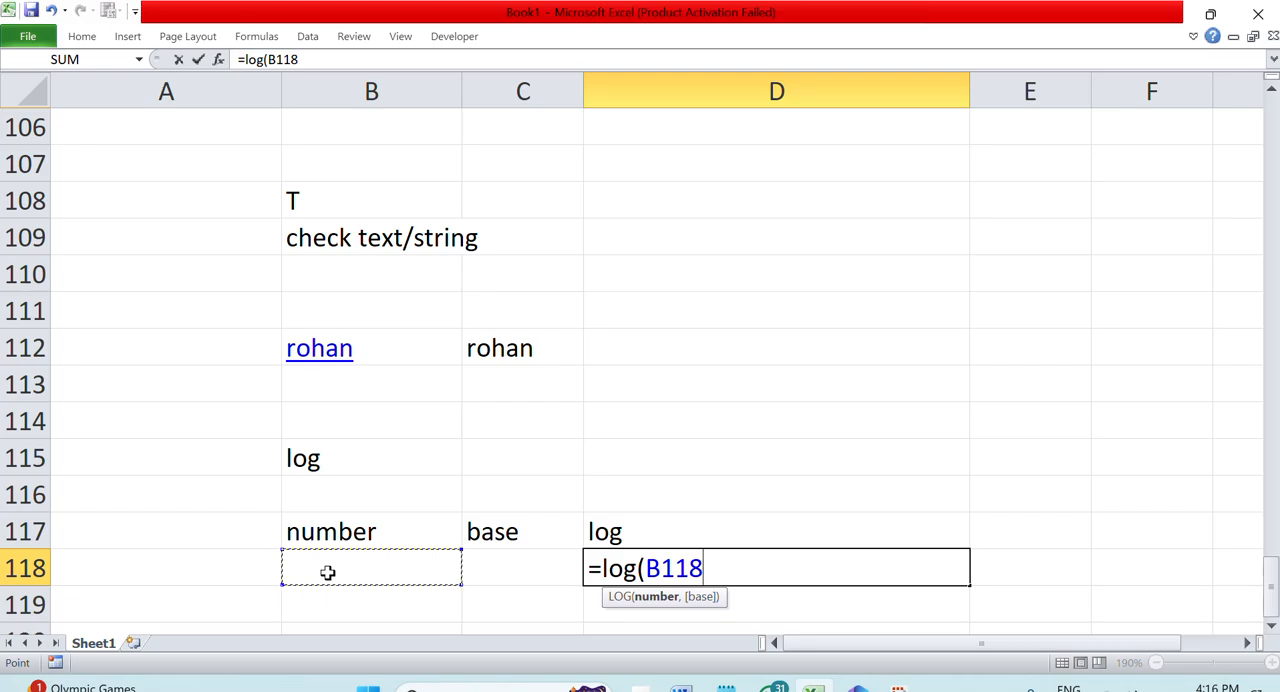
type(",")
left_click(519, 558)
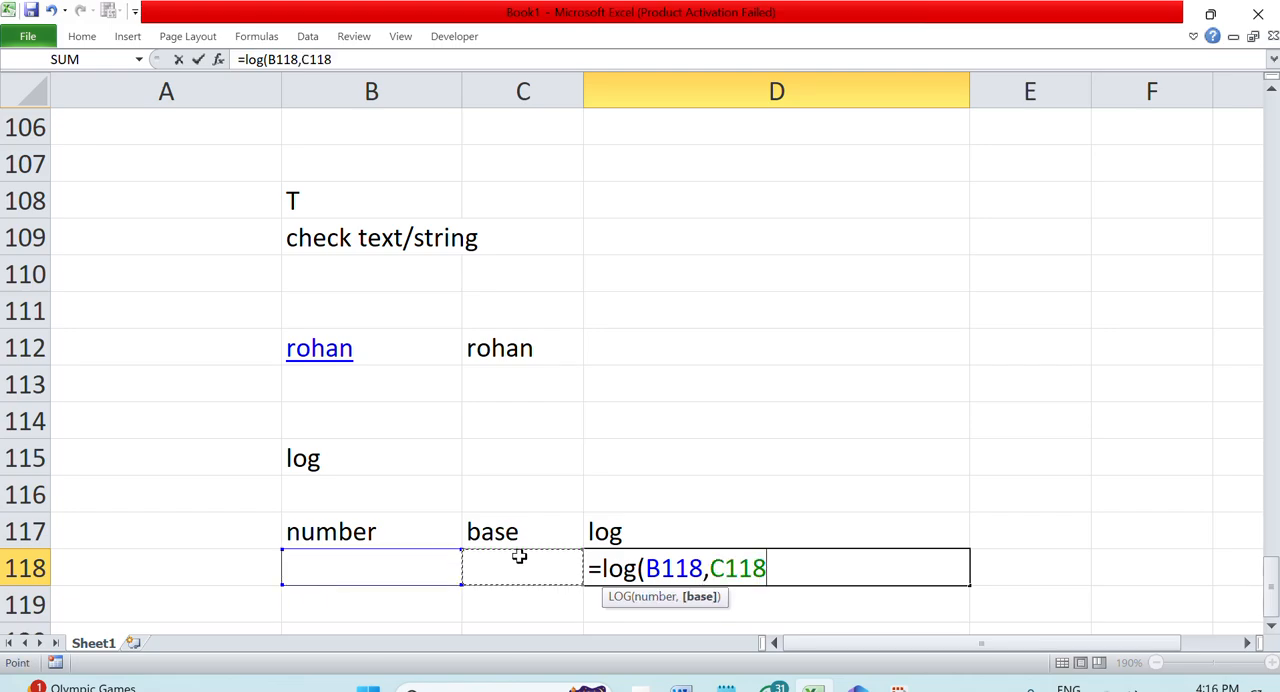
key("Return")
Enter the base 2 in C118 and the number 10 in B118 for the logarithm example
left_click(518, 572)
type("2")
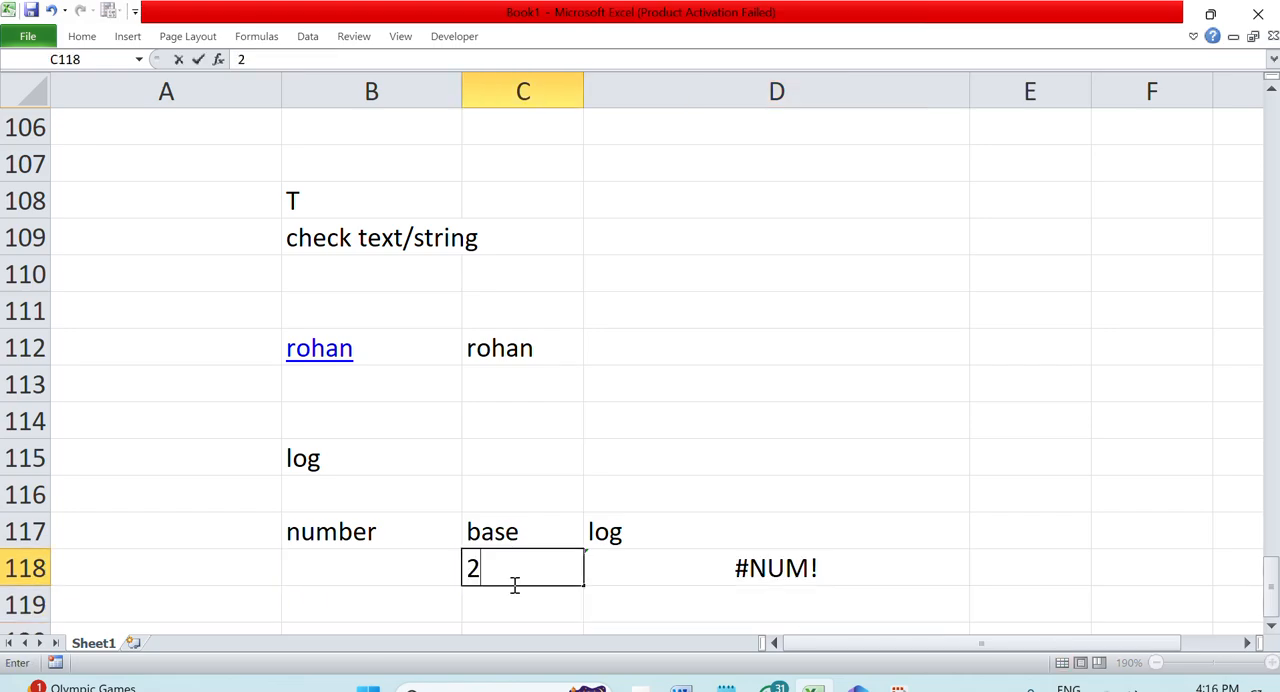
left_click(347, 571)
type("10")
left_click(894, 443)
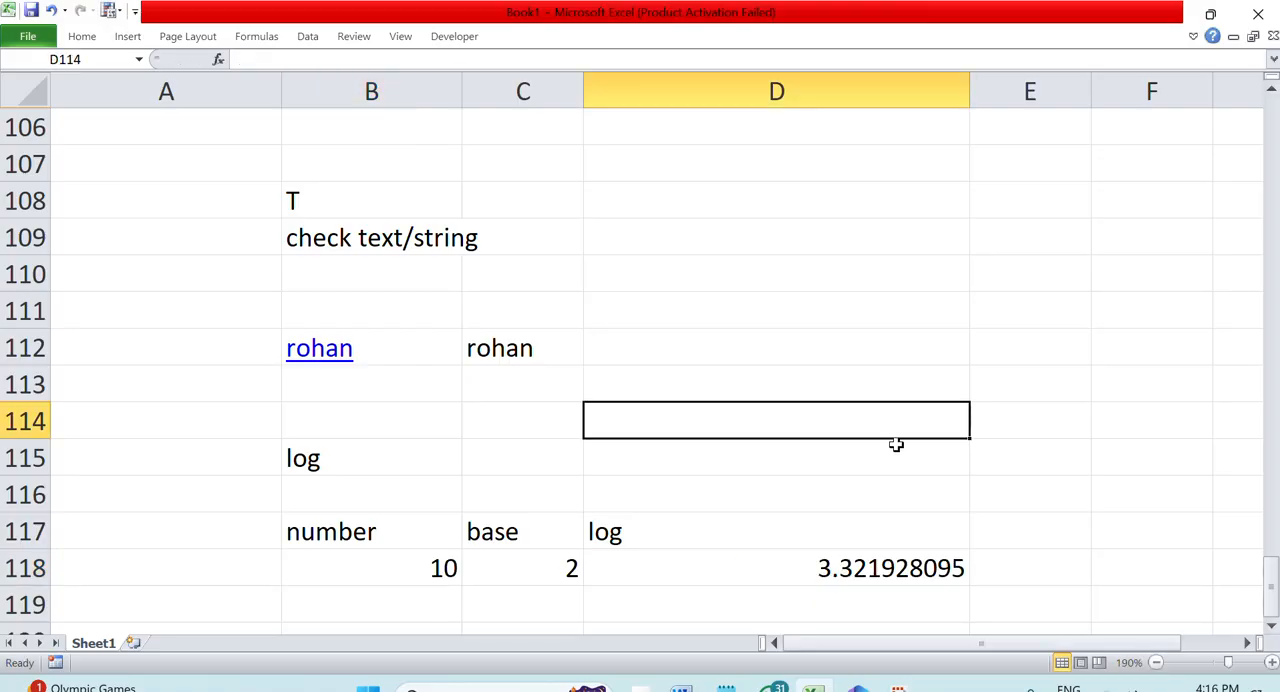
Open the LOG formula in D118 to examine its number and base references
double_click(834, 571)
left_click(1114, 430)
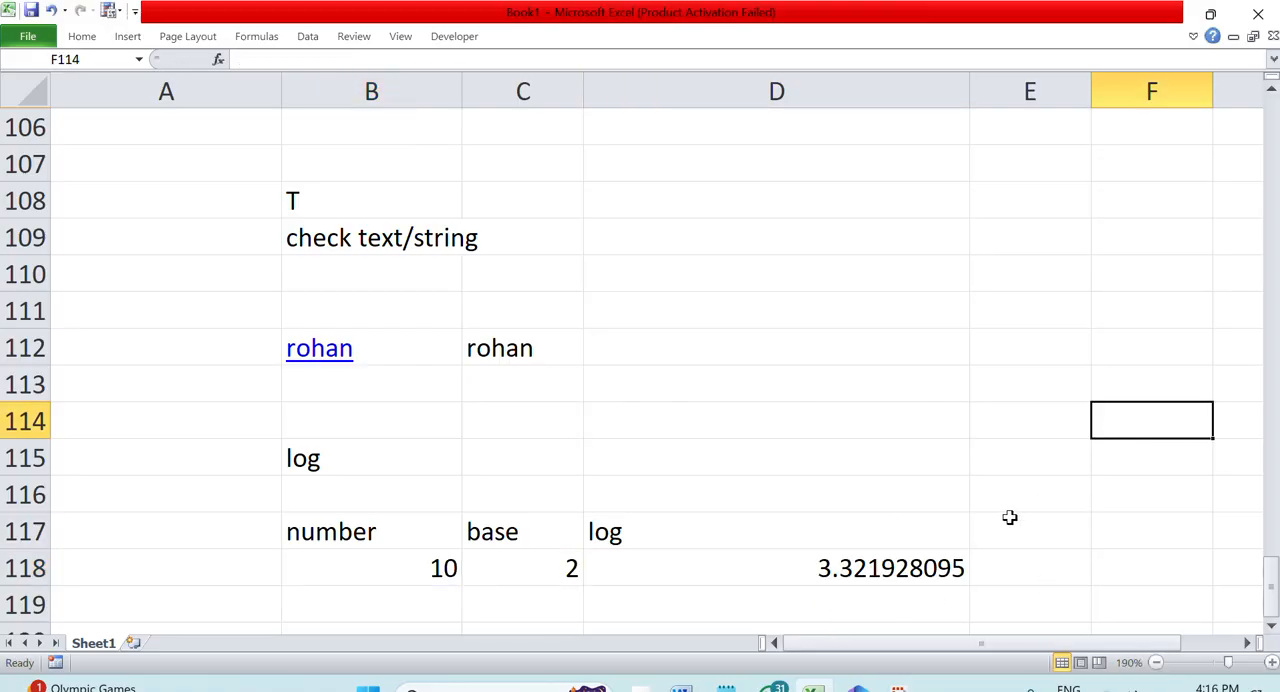
scroll(1004, 517, "down", 3)
left_click(766, 229)
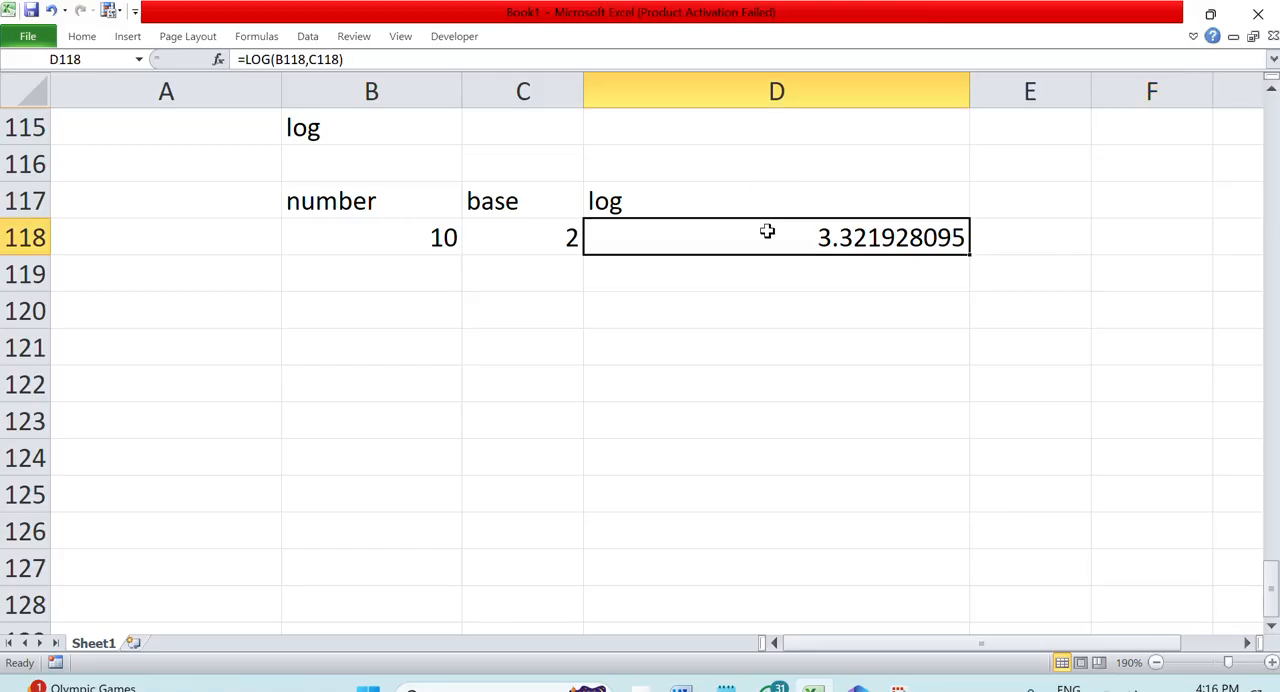
double_click(766, 229)
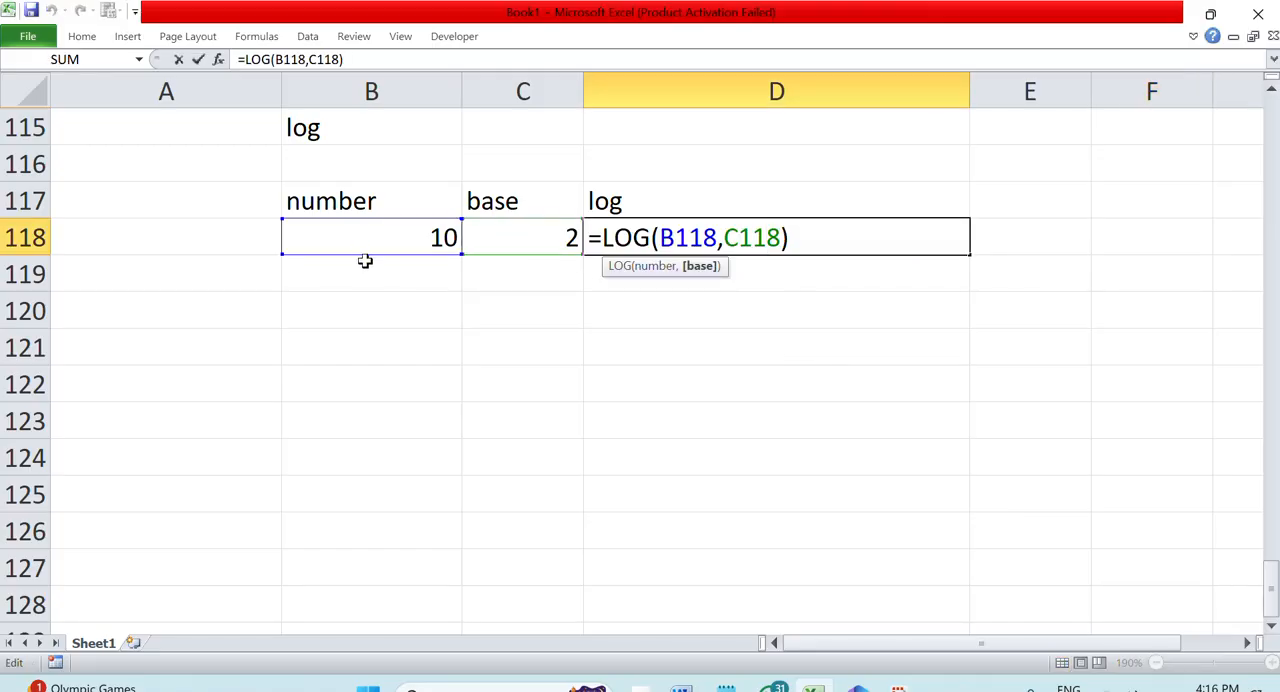